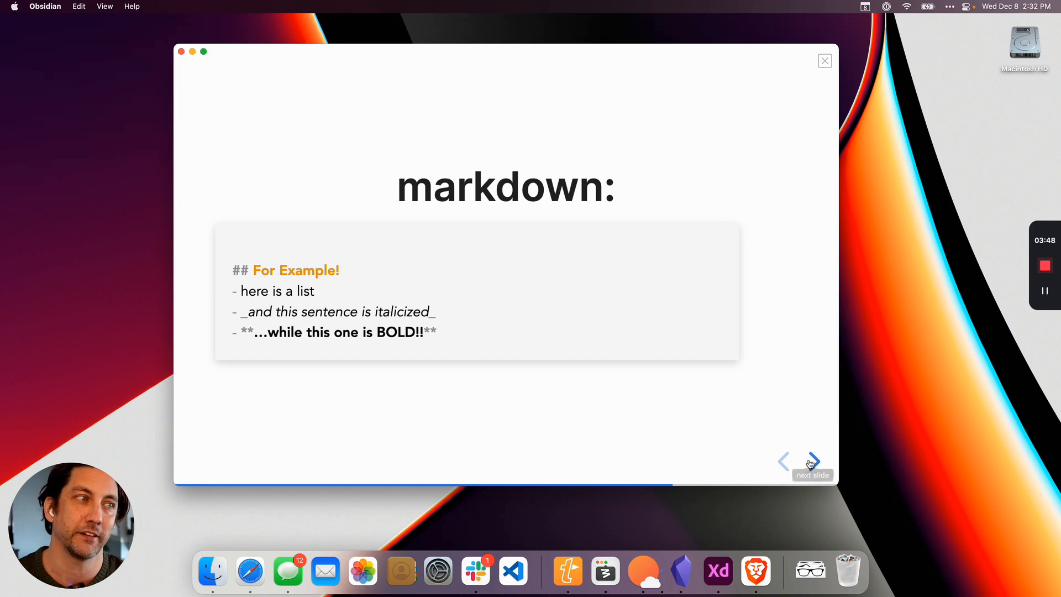
# Advance the presentation past the markdown slides to the Visual Studio Code extension slide.
pyautogui.click(814, 461)
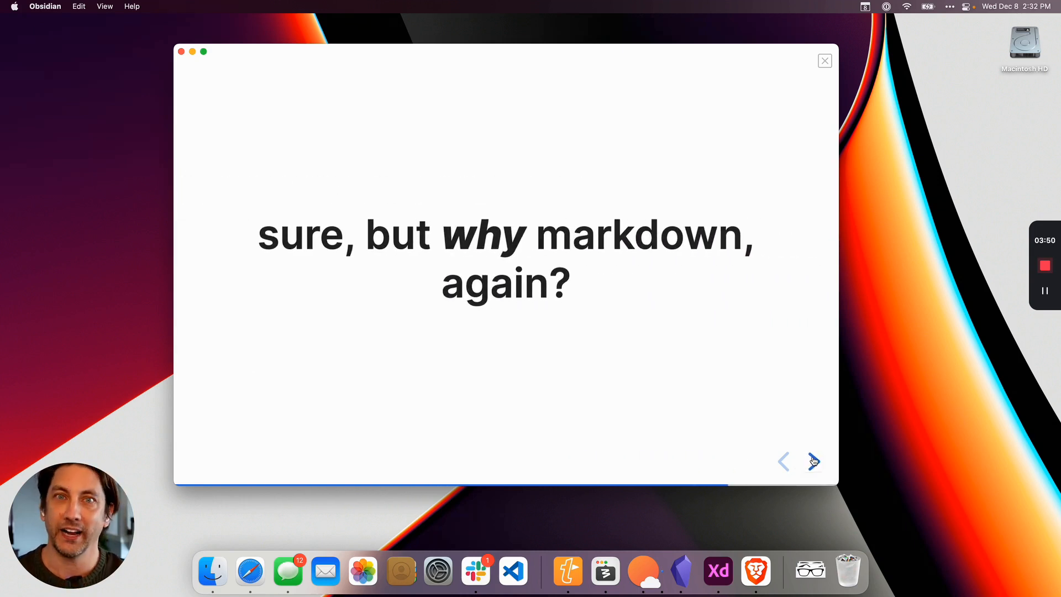
pyautogui.click(814, 461)
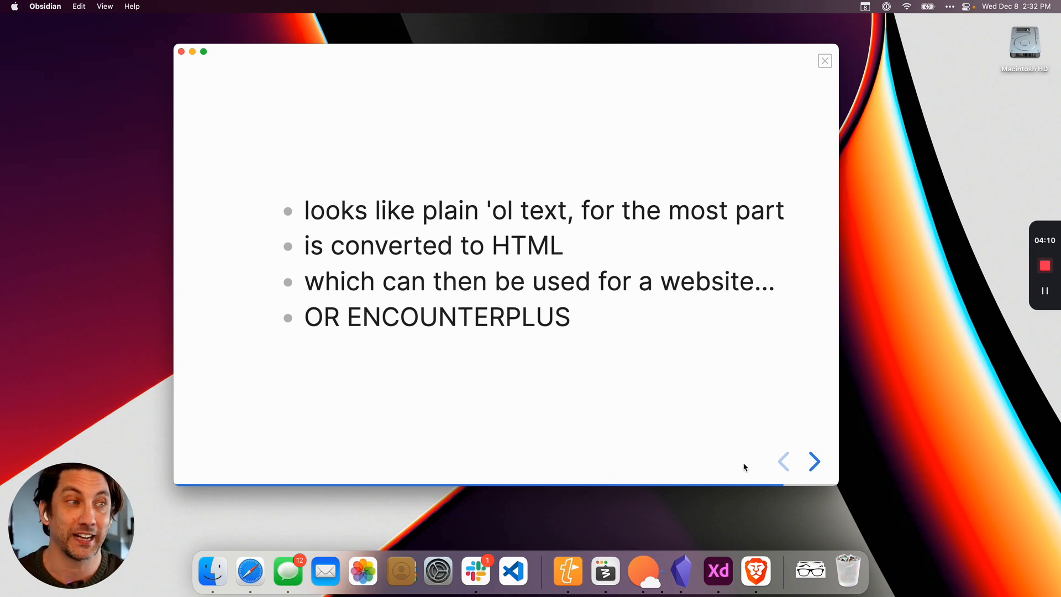
pyautogui.click(815, 461)
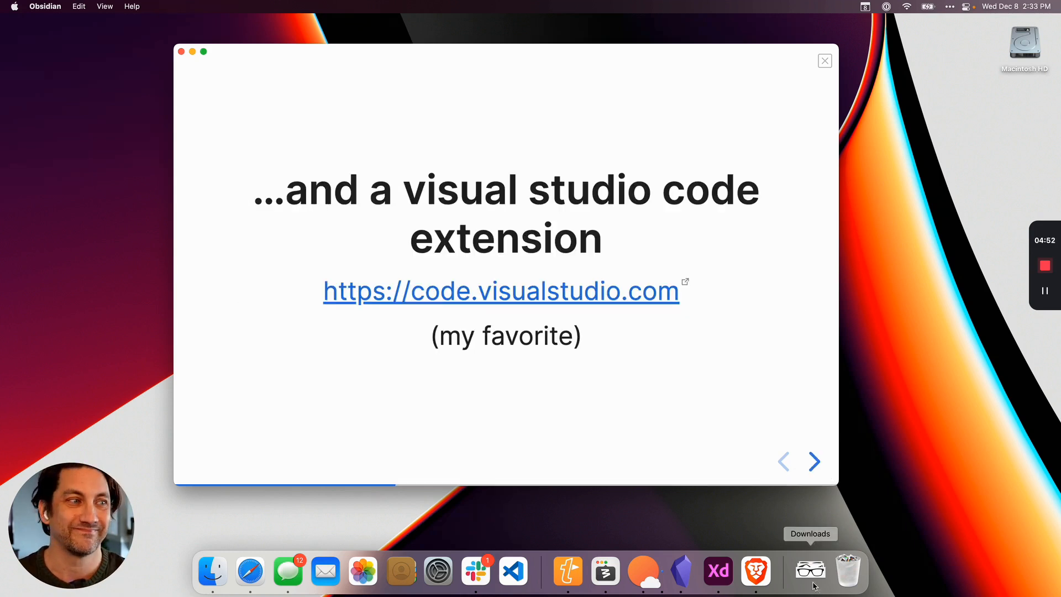
# Switch to Brave and view the platform download options on the code.visualstudio.com page.
pyautogui.click(755, 571)
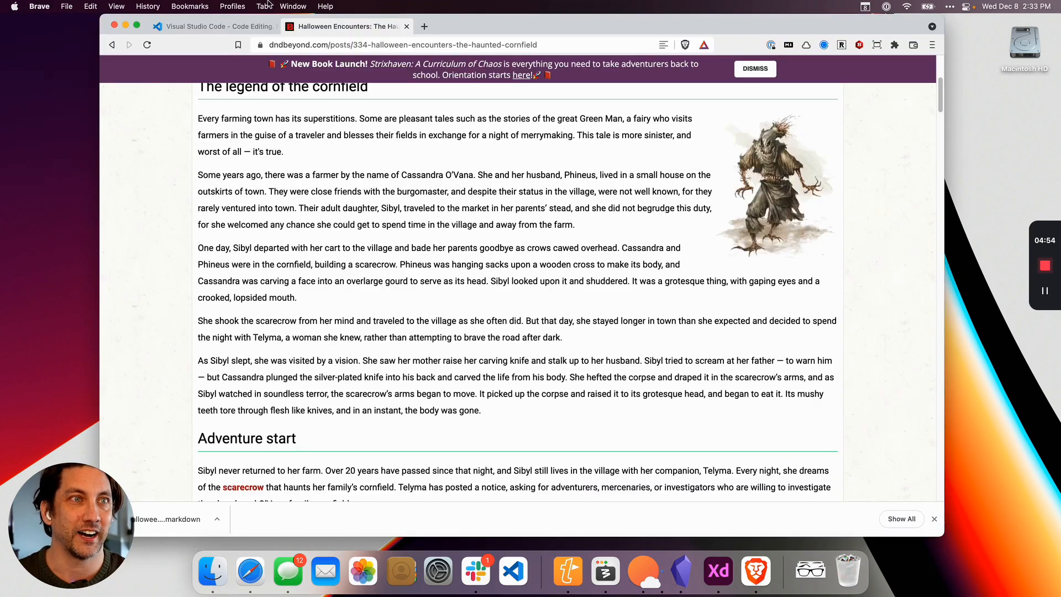
pyautogui.click(215, 26)
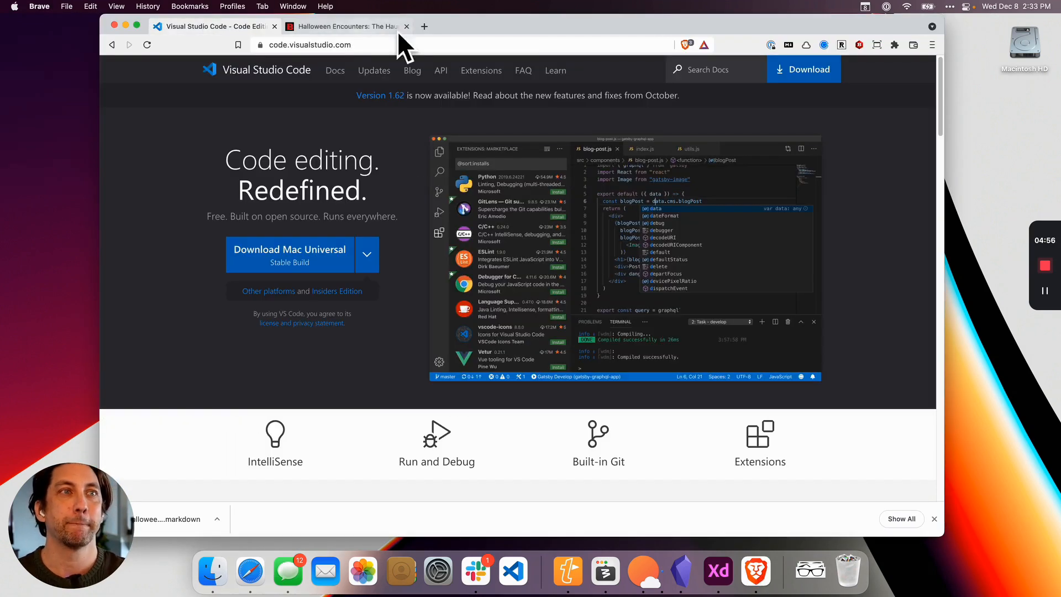
pyautogui.click(369, 45)
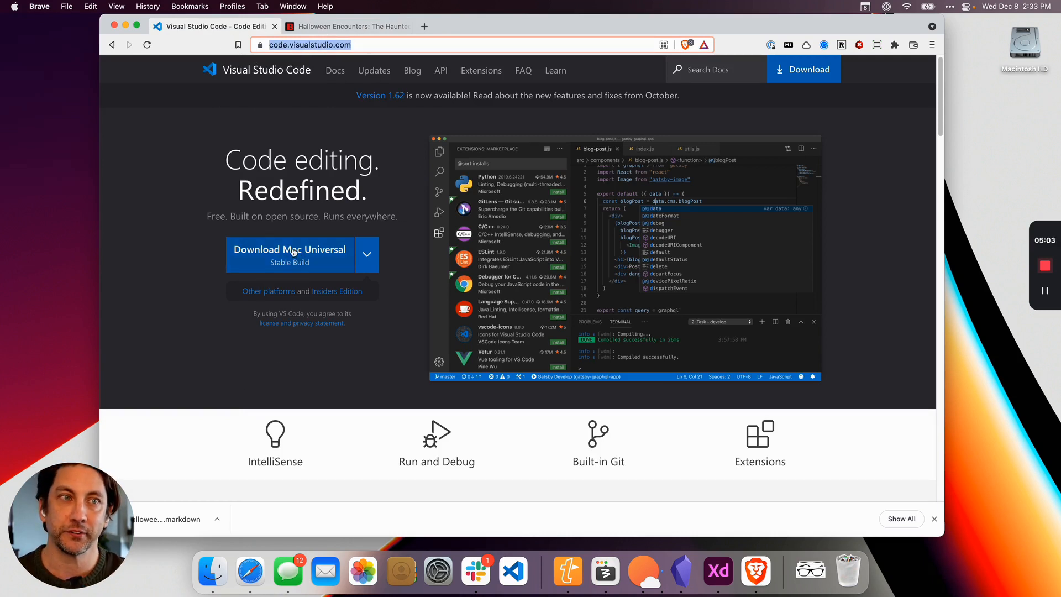
pyautogui.click(375, 259)
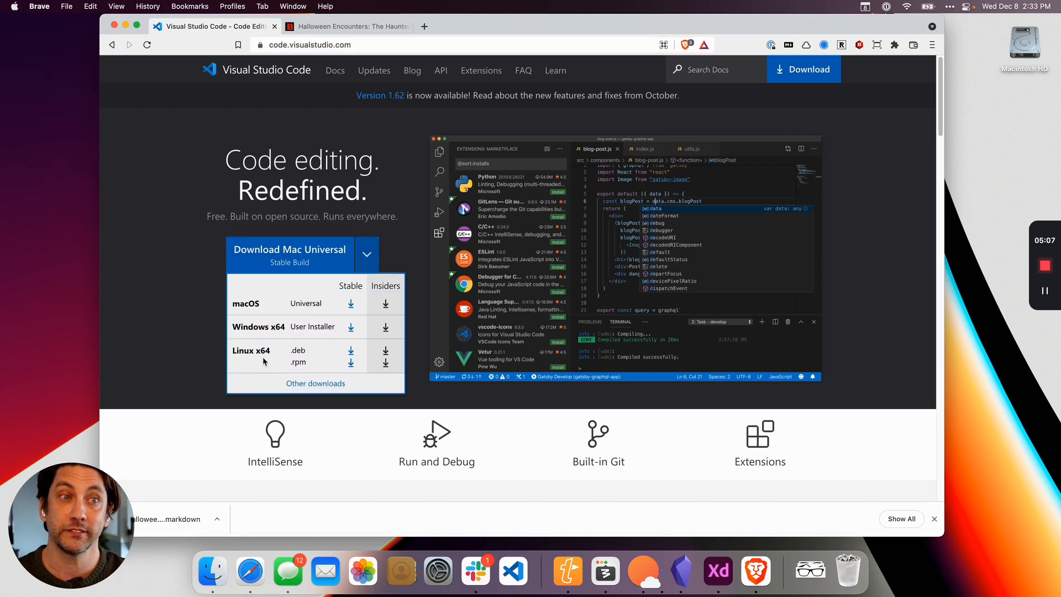
pyautogui.click(176, 315)
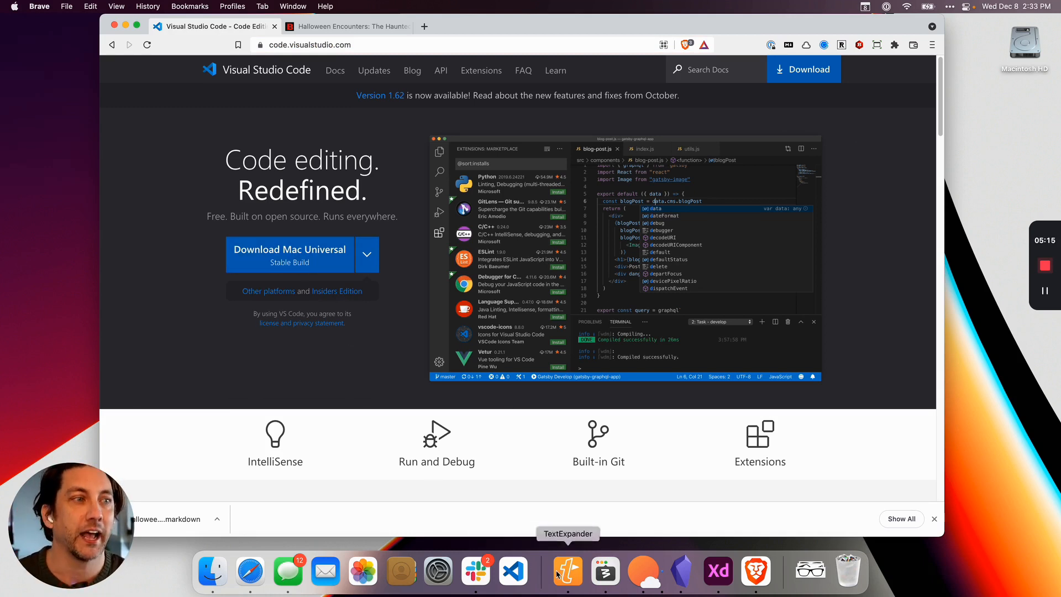
# Switch to Visual Studio Code and reposition and enlarge its window until it covers the browser window.
pyautogui.click(515, 577)
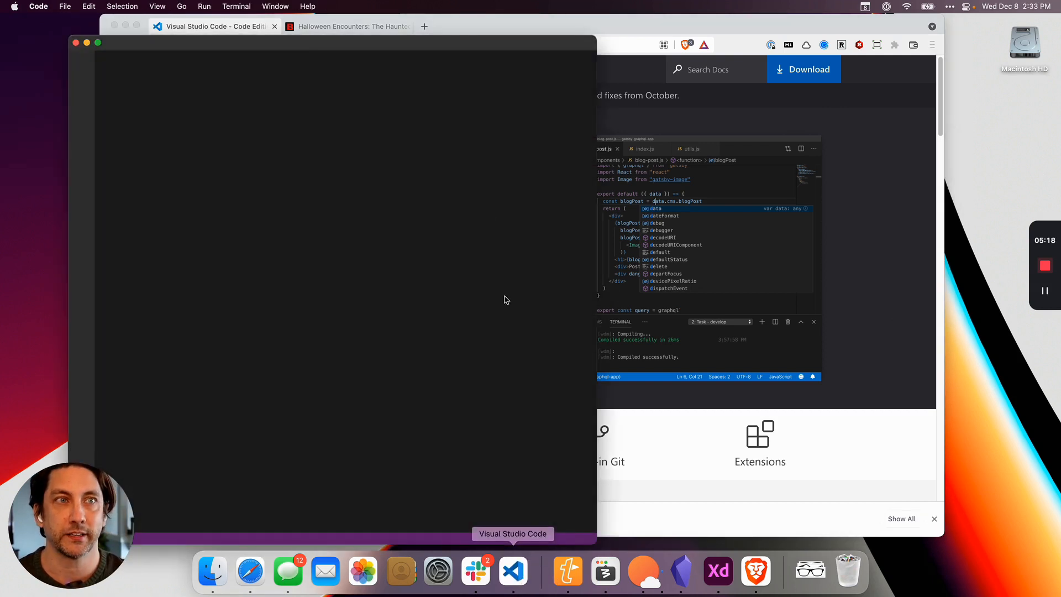
pyautogui.moveTo(403, 42); pyautogui.dragTo(500, 34)
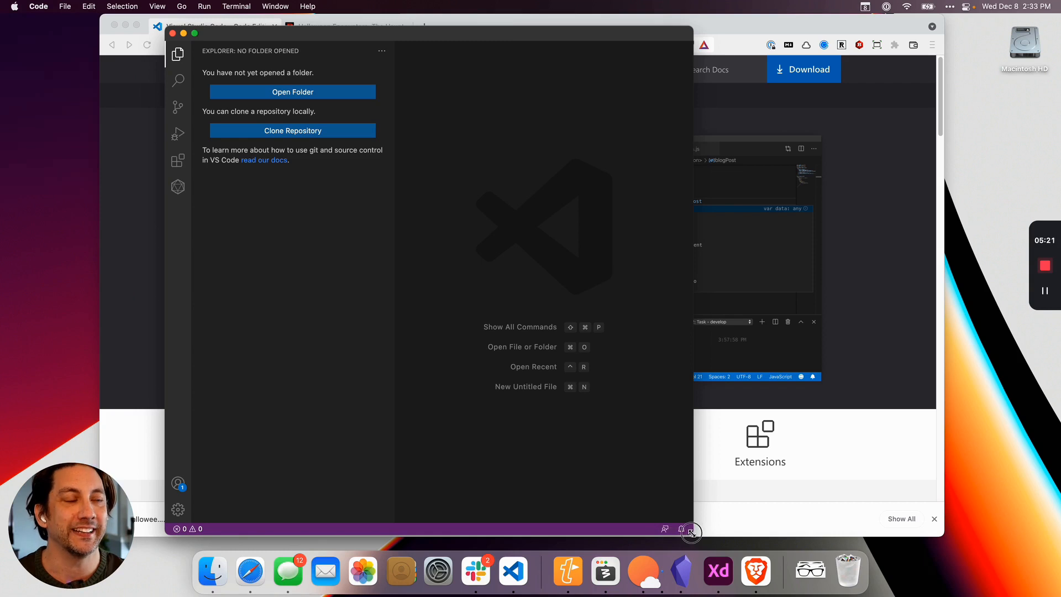
pyautogui.moveTo(693, 534); pyautogui.dragTo(894, 544)
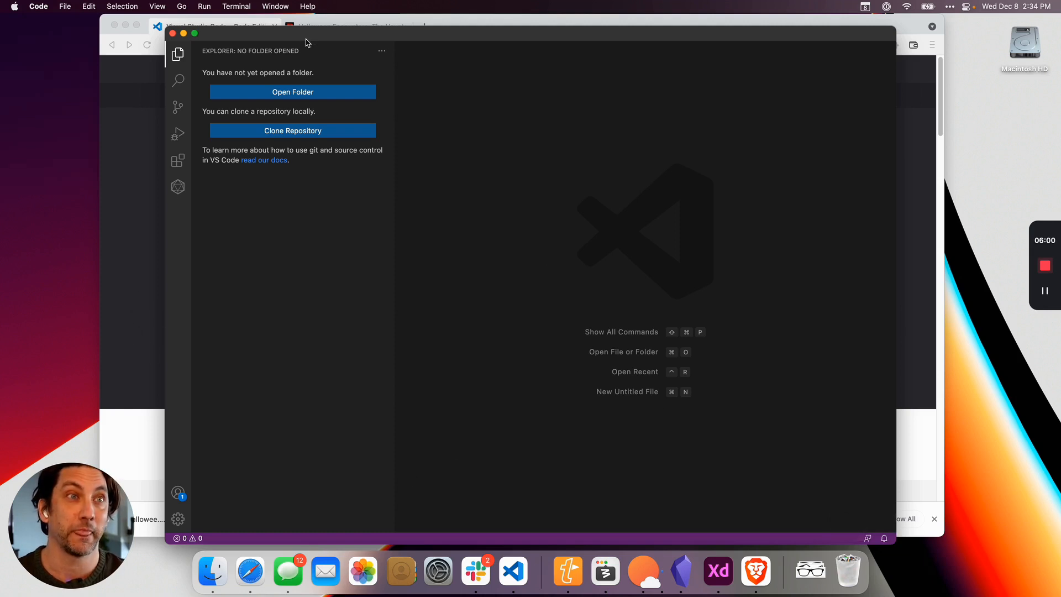
pyautogui.moveTo(306, 38); pyautogui.dragTo(240, 28)
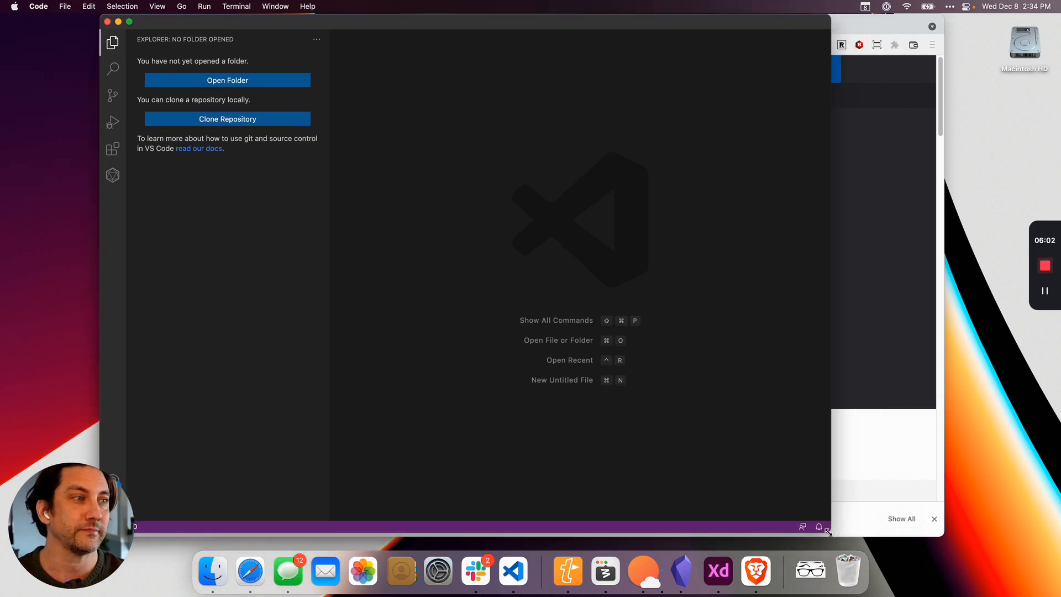
pyautogui.moveTo(830, 535); pyautogui.dragTo(945, 540)
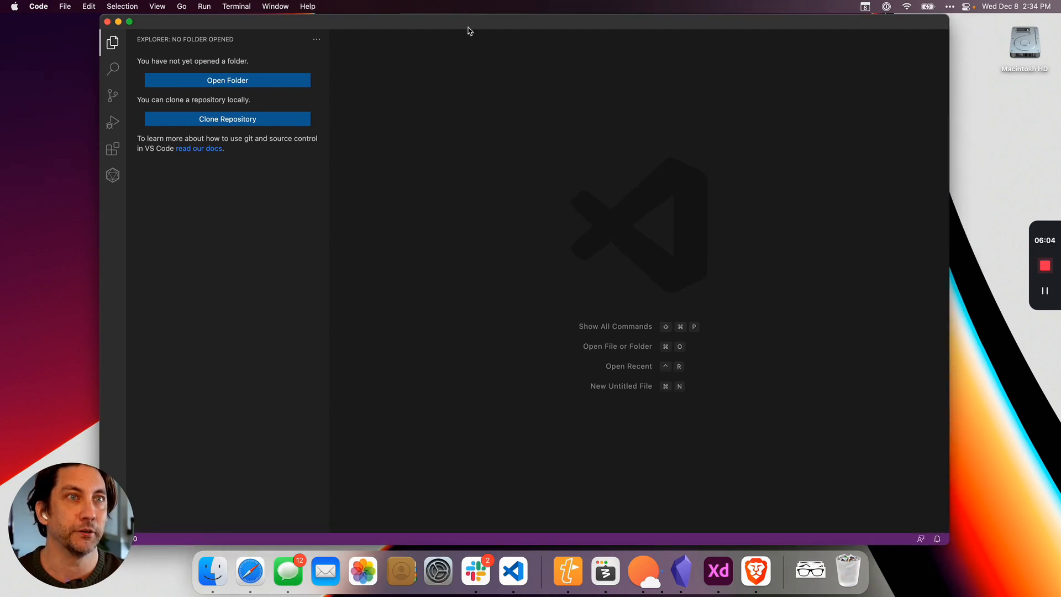
pyautogui.click(244, 287)
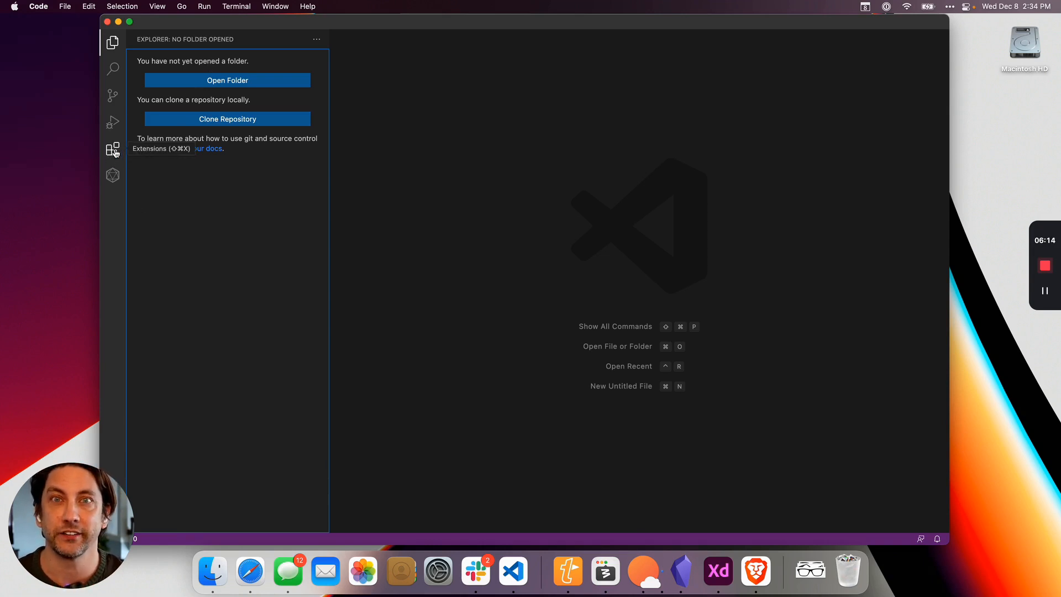
pyautogui.click(38, 6)
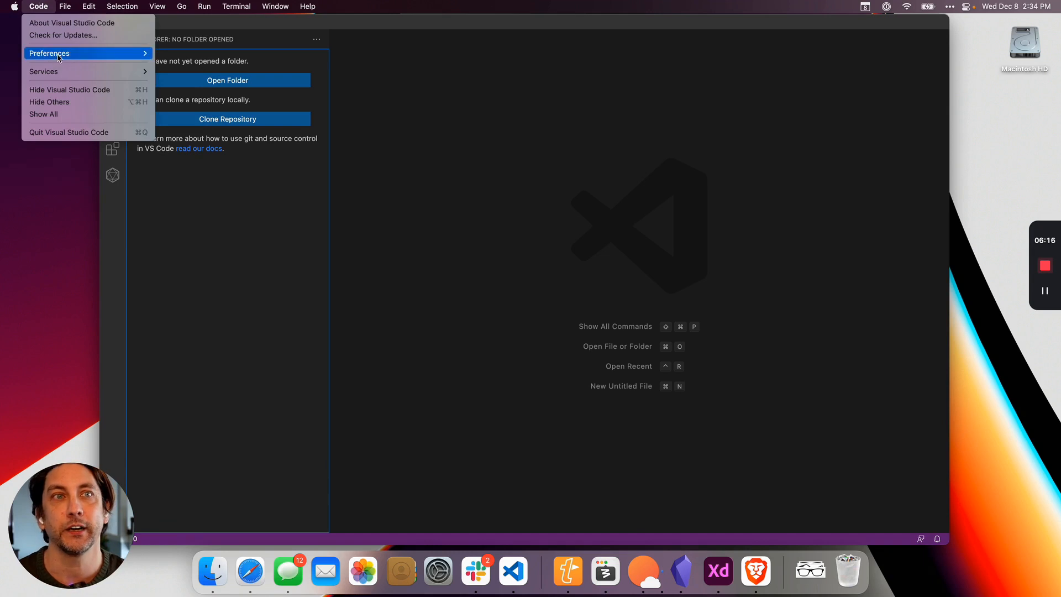
pyautogui.moveTo(58, 54)
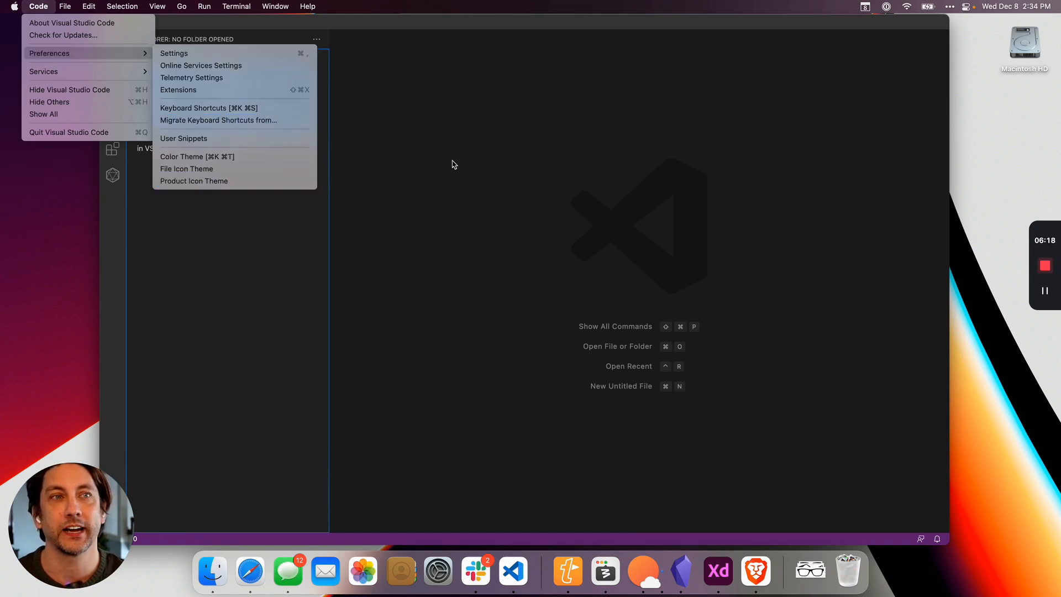
pyautogui.click(425, 151)
# Search the extensions marketplace for EncounterPlus and open the EncounterPlus Markdown extension's details page.
pyautogui.click(113, 149)
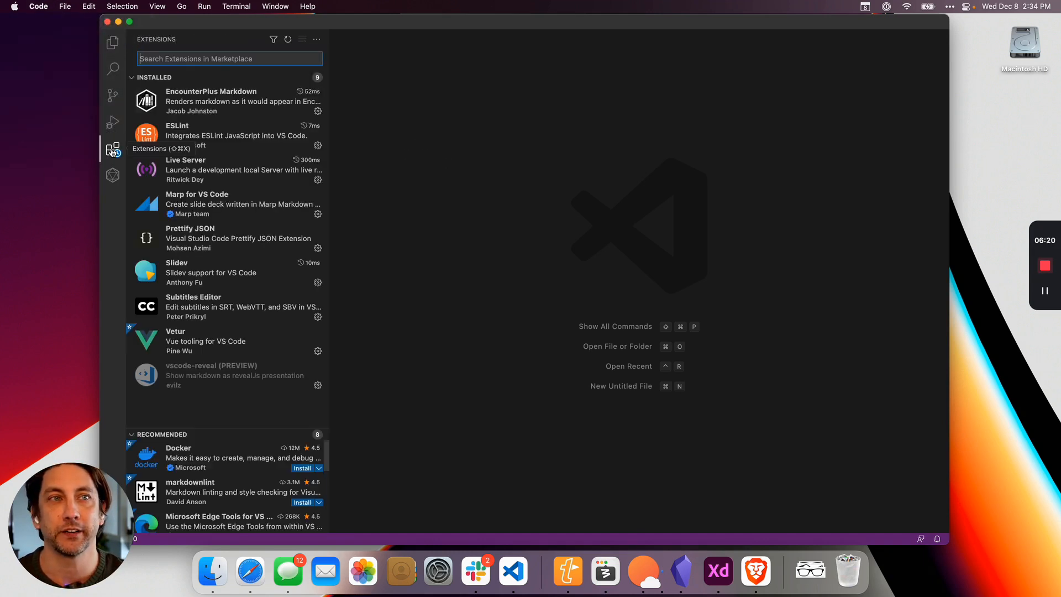
pyautogui.moveTo(330, 105); pyautogui.dragTo(470, 105)
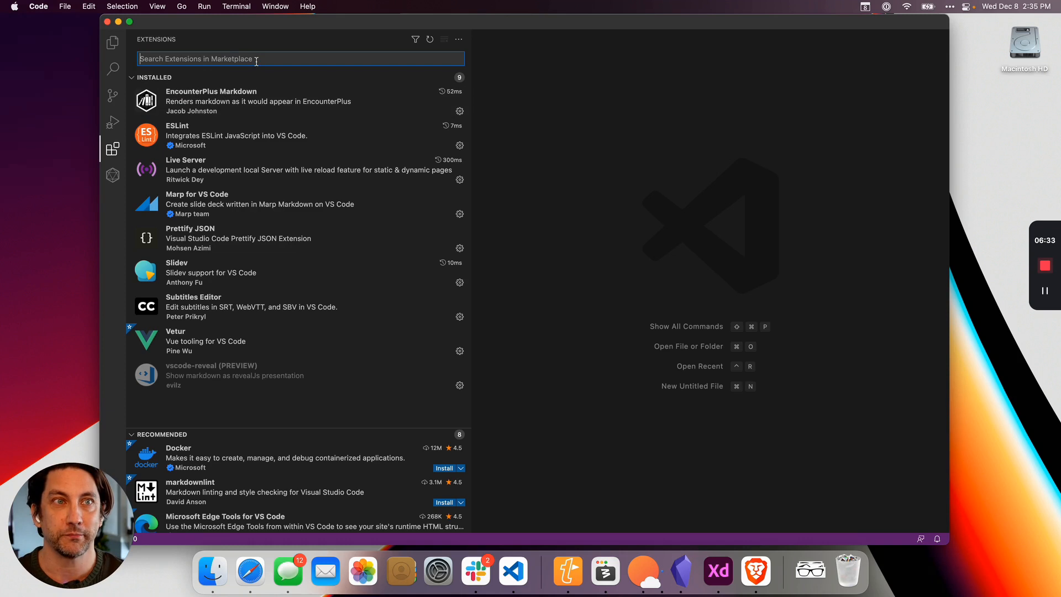
pyautogui.write('EncounterP')
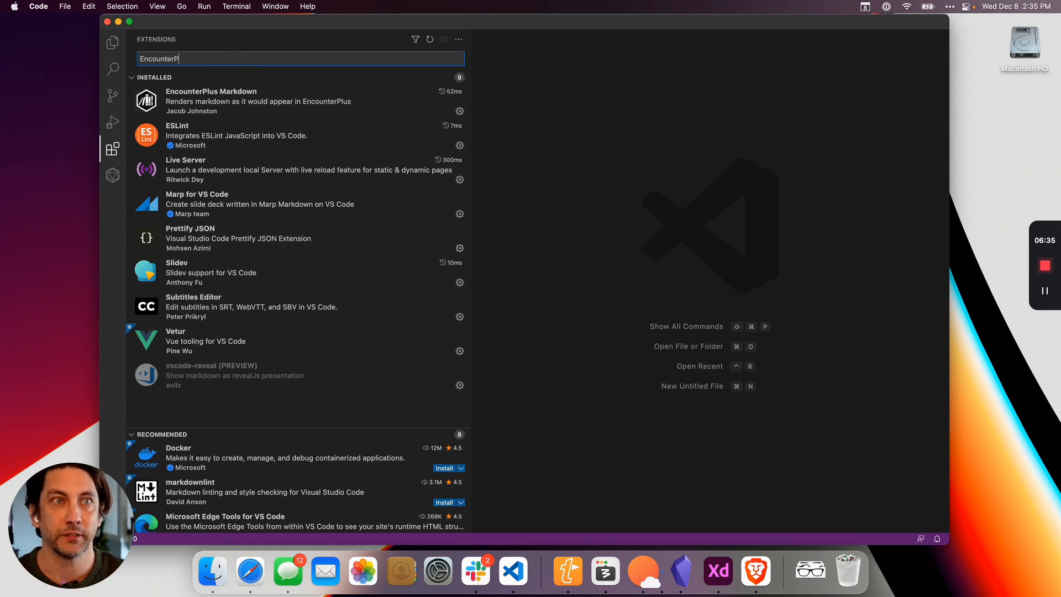
pyautogui.write('lus')
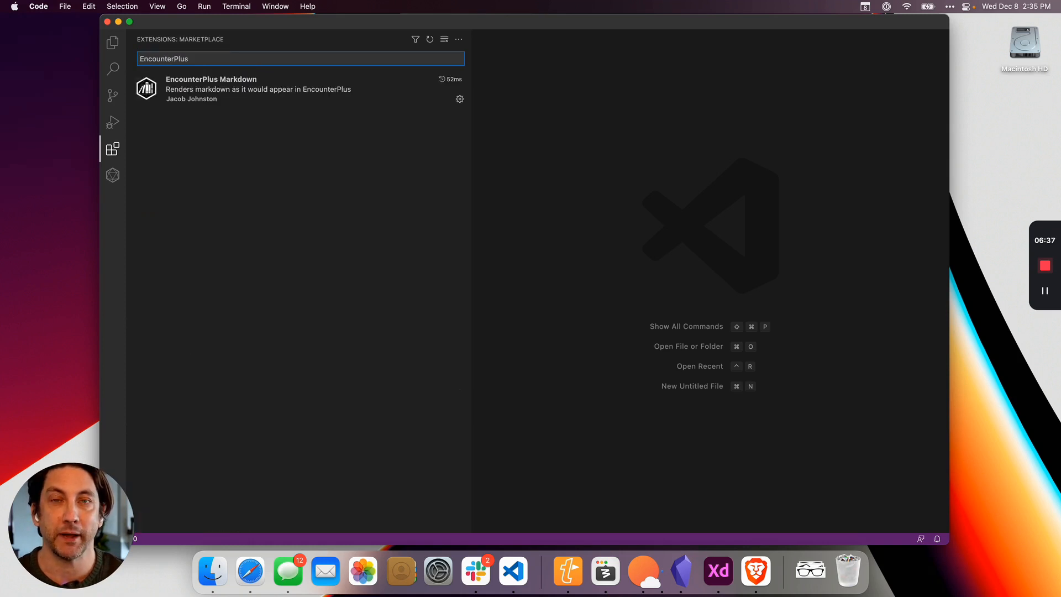
pyautogui.click(225, 100)
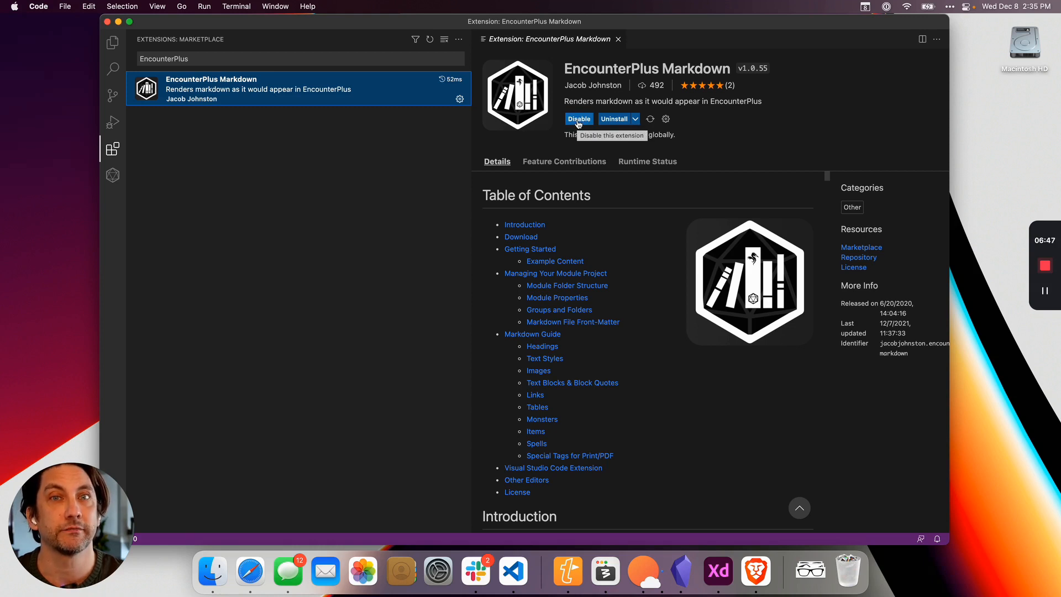
pyautogui.moveTo(471, 143); pyautogui.dragTo(323, 149)
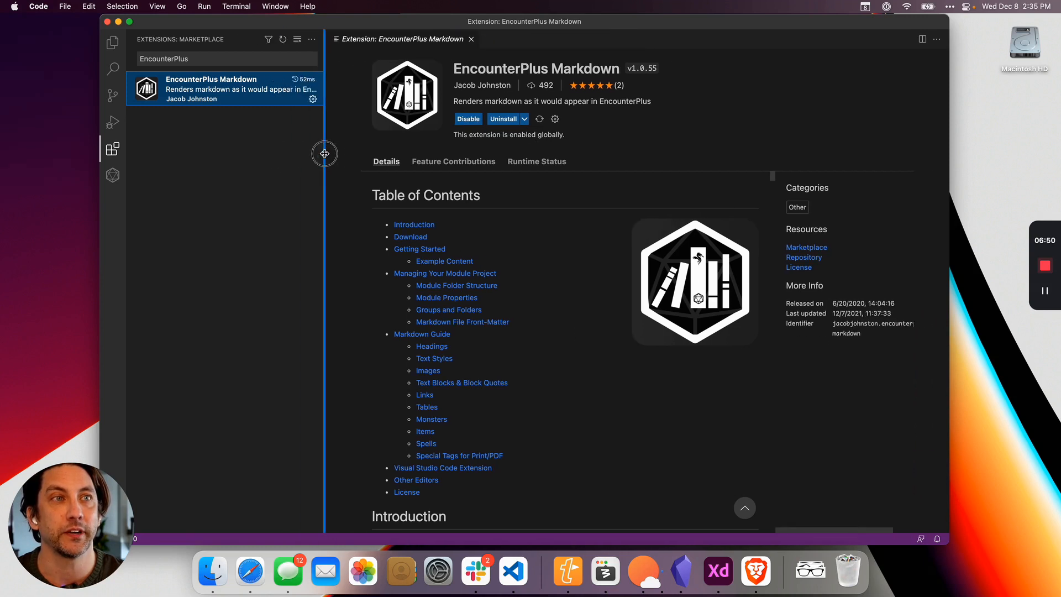
# View the EncounterPlus modules area, closing the extension's details page before returning to the file explorer.
pyautogui.click(113, 177)
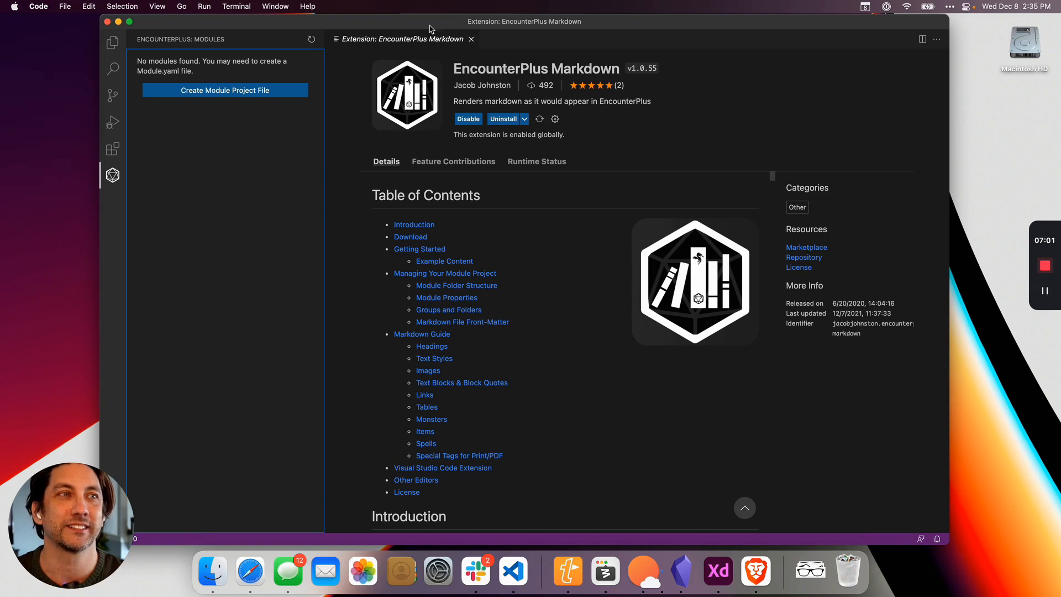
pyautogui.click(471, 39)
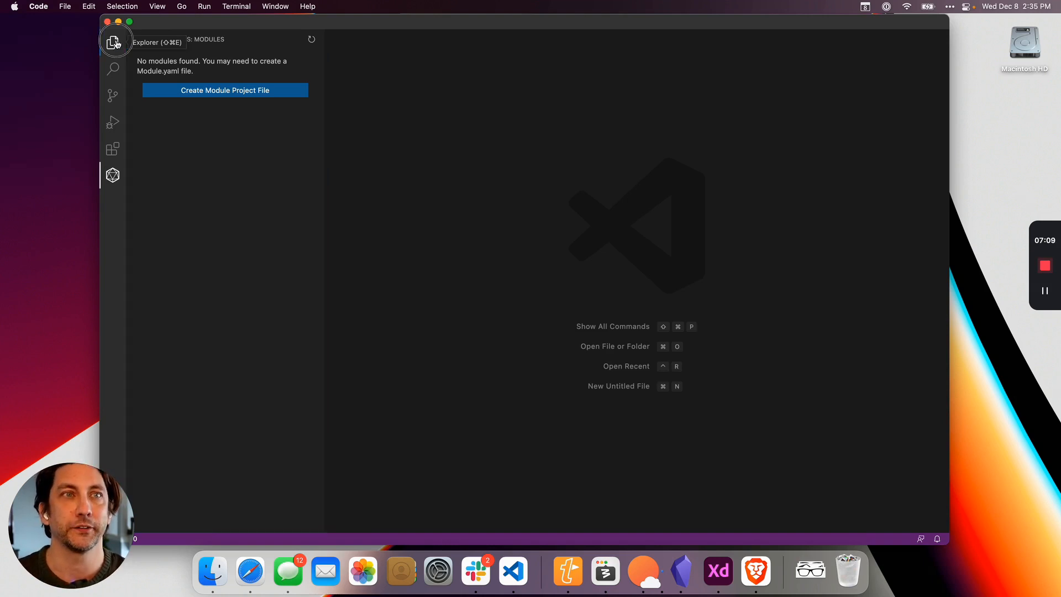
pyautogui.click(116, 43)
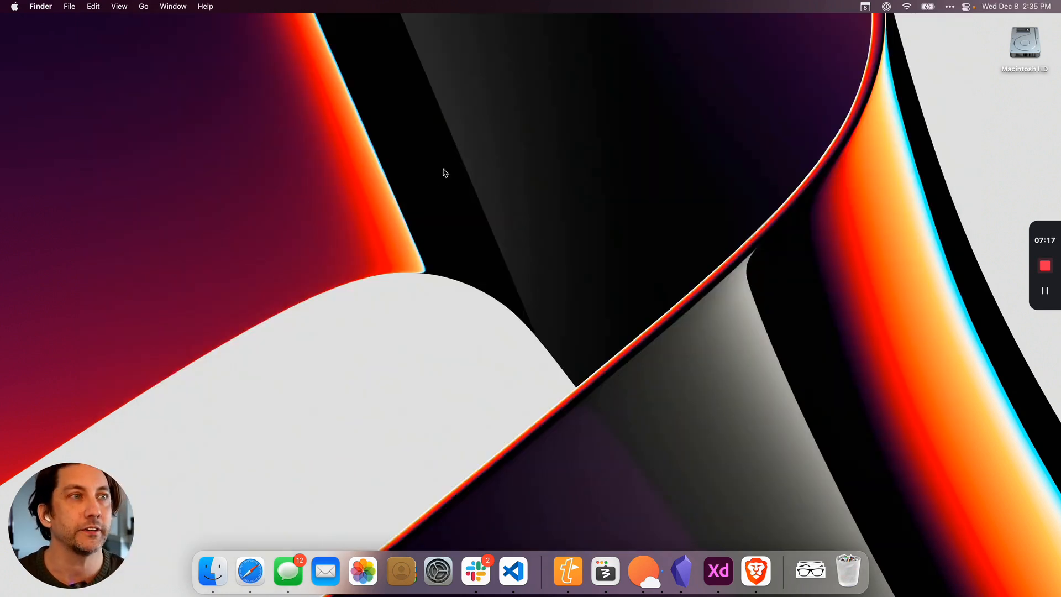
# Create a folder named New Module on the desktop and shift it slightly up and to the right.
pyautogui.rightClick(432, 211)
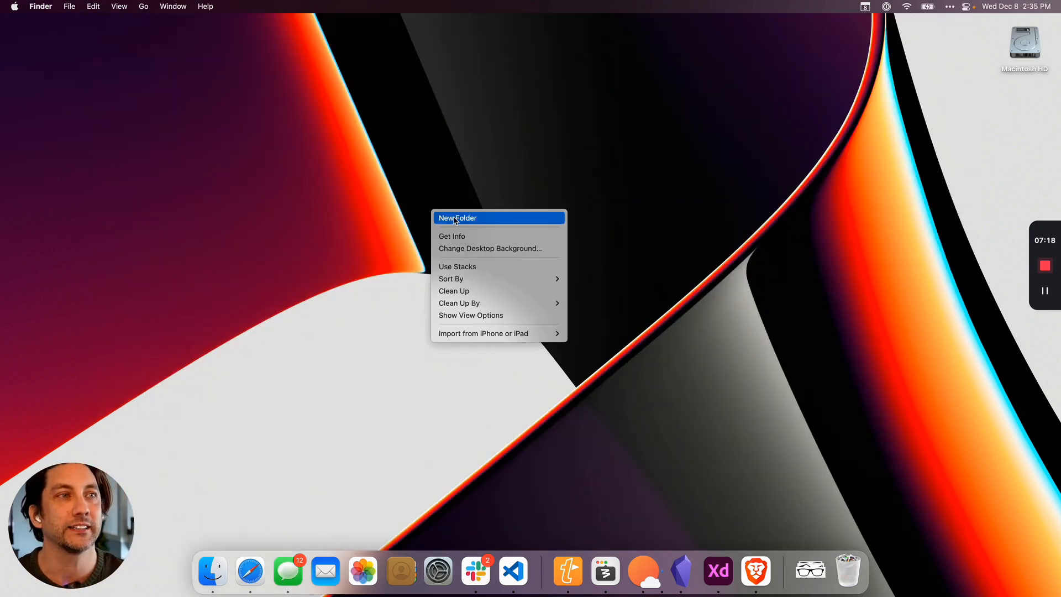
pyautogui.click(454, 218)
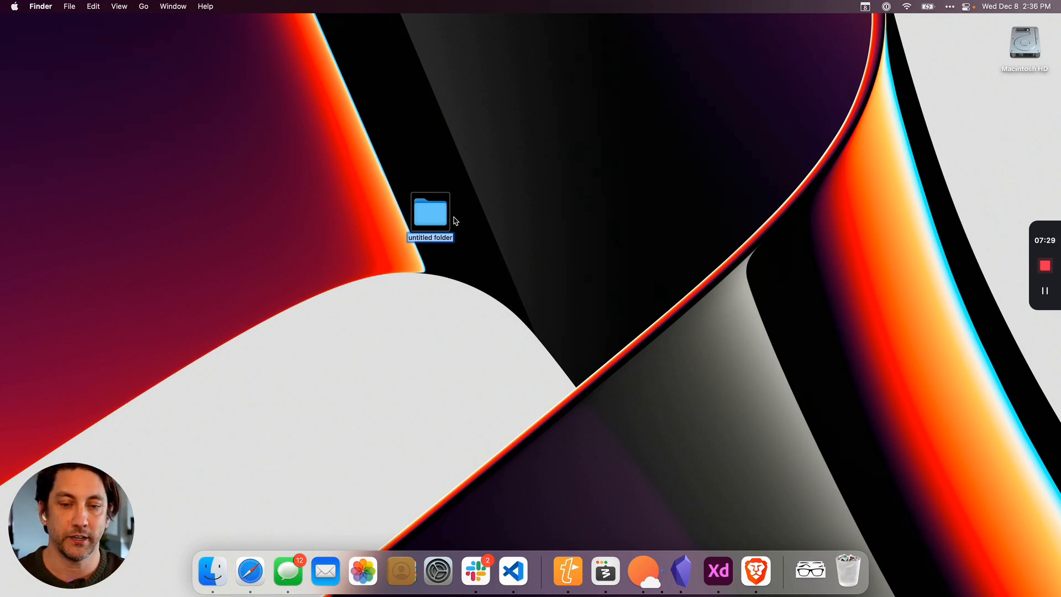
pyautogui.write('N')
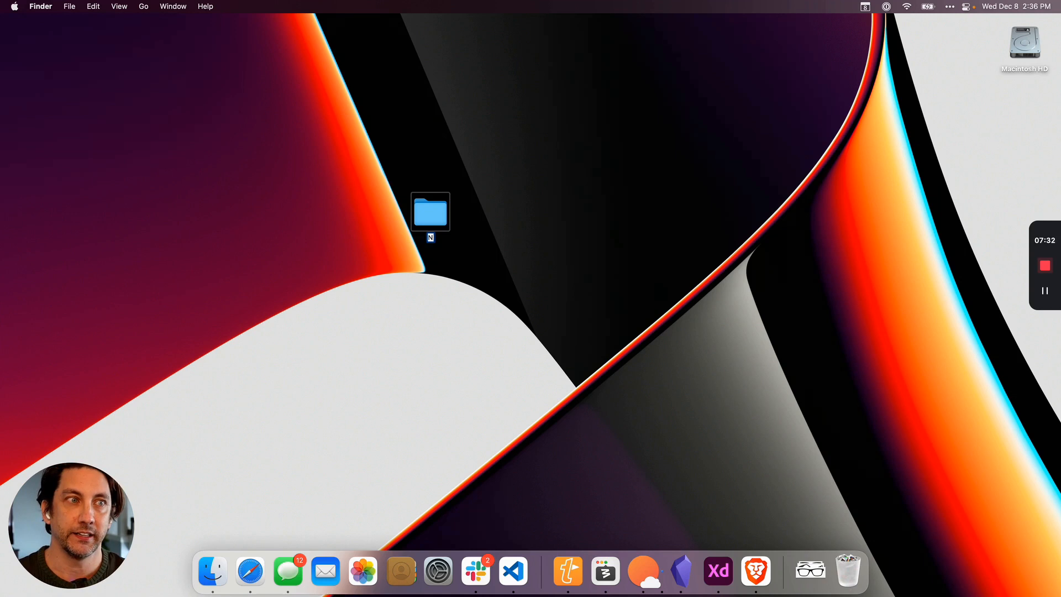
pyautogui.write('ew Module')
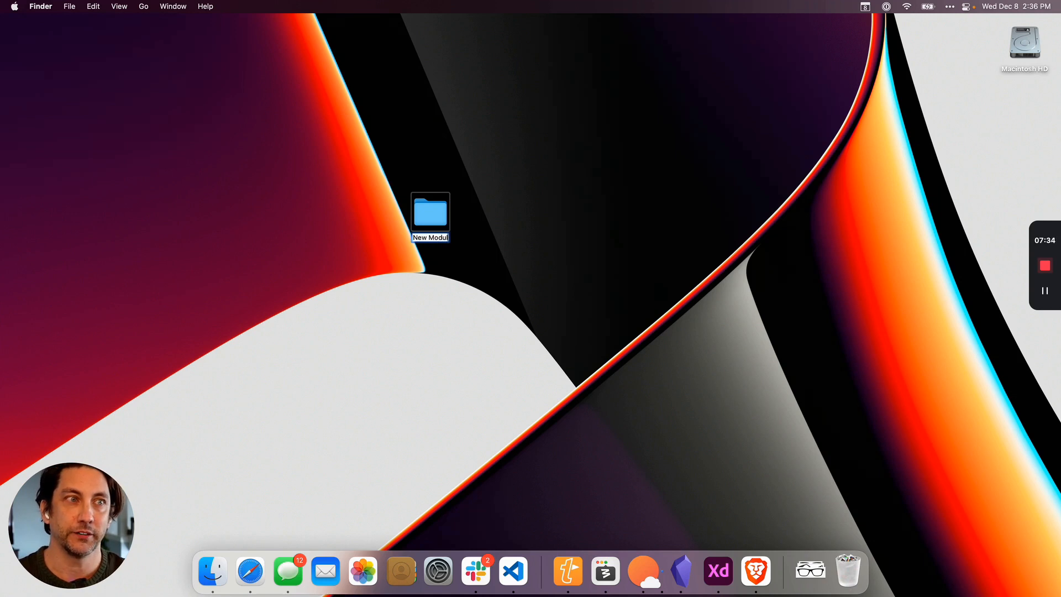
pyautogui.click(498, 209)
pyautogui.click(433, 211)
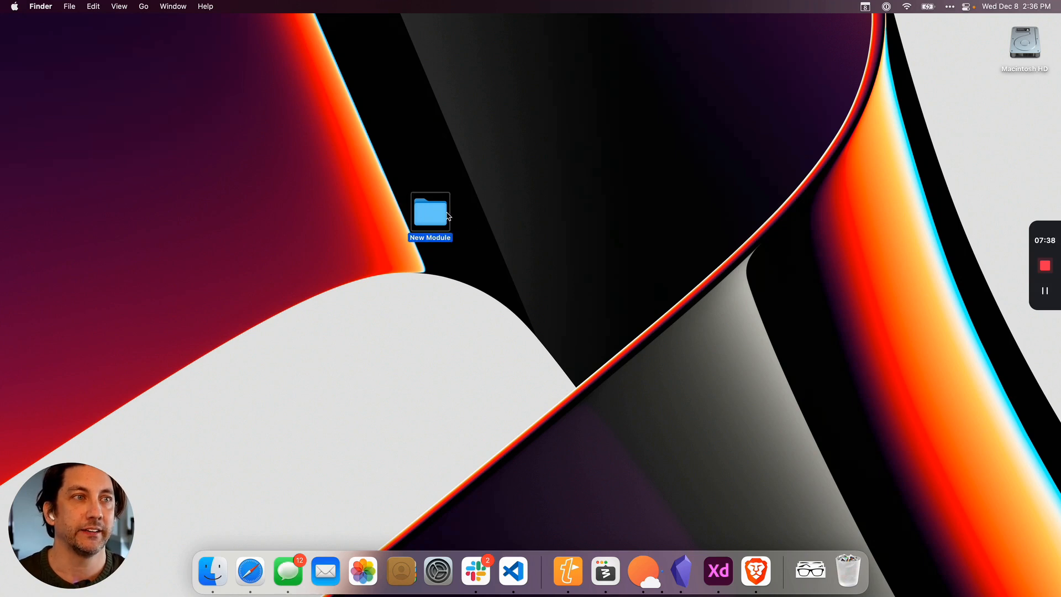
pyautogui.moveTo(433, 212); pyautogui.dragTo(450, 189)
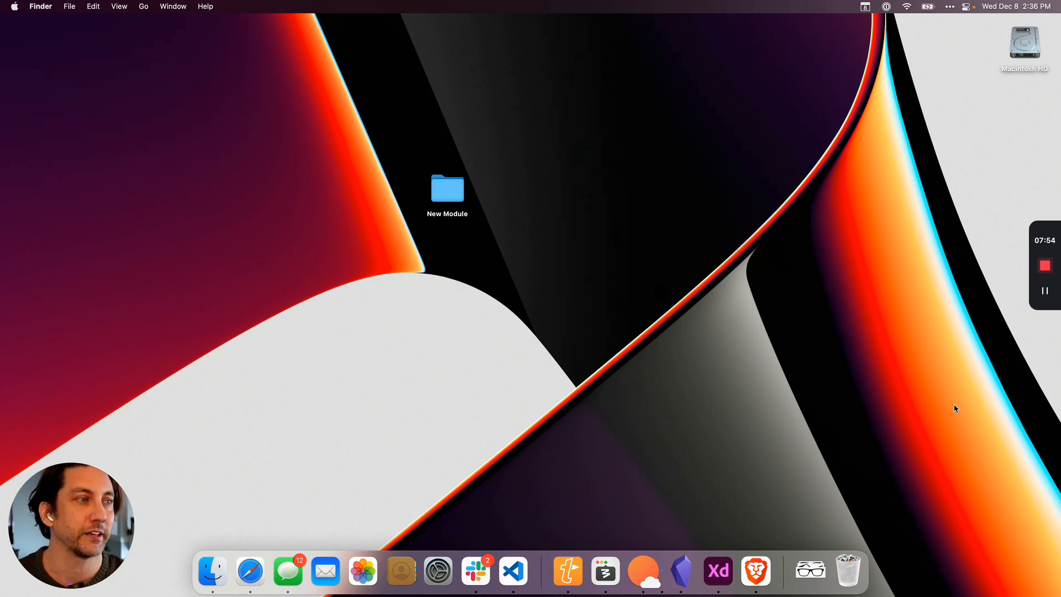
# Switch to Brave and show the start of the "Halloween Encounters: The Haunted Cornfield" article, dismissing the book launch banner.
pyautogui.click(756, 571)
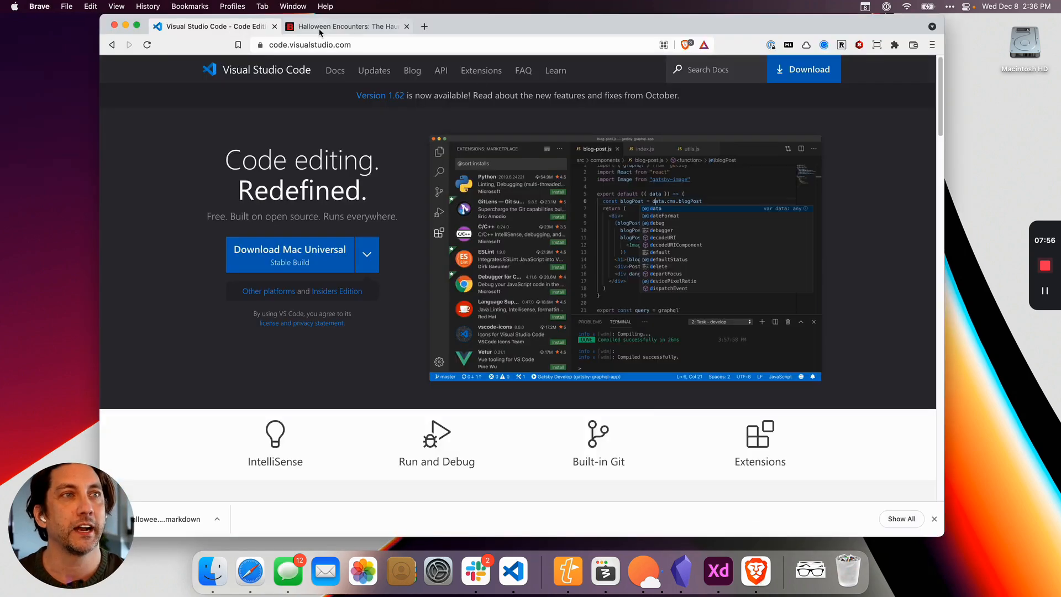
pyautogui.click(360, 26)
pyautogui.scroll(5, 415, 229)
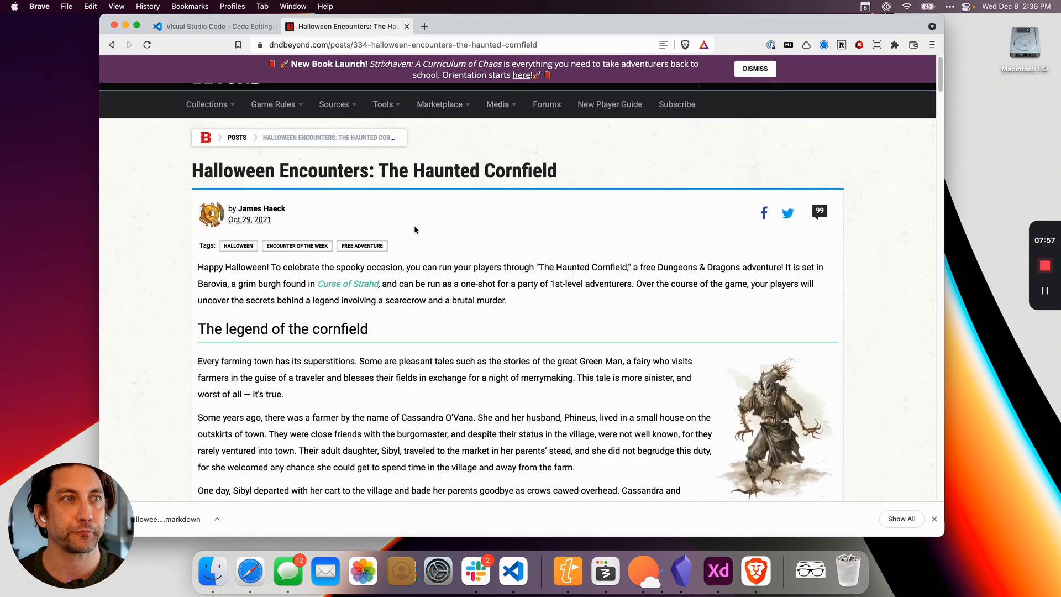
pyautogui.click(747, 72)
pyautogui.moveTo(608, 25); pyautogui.dragTo(604, 25)
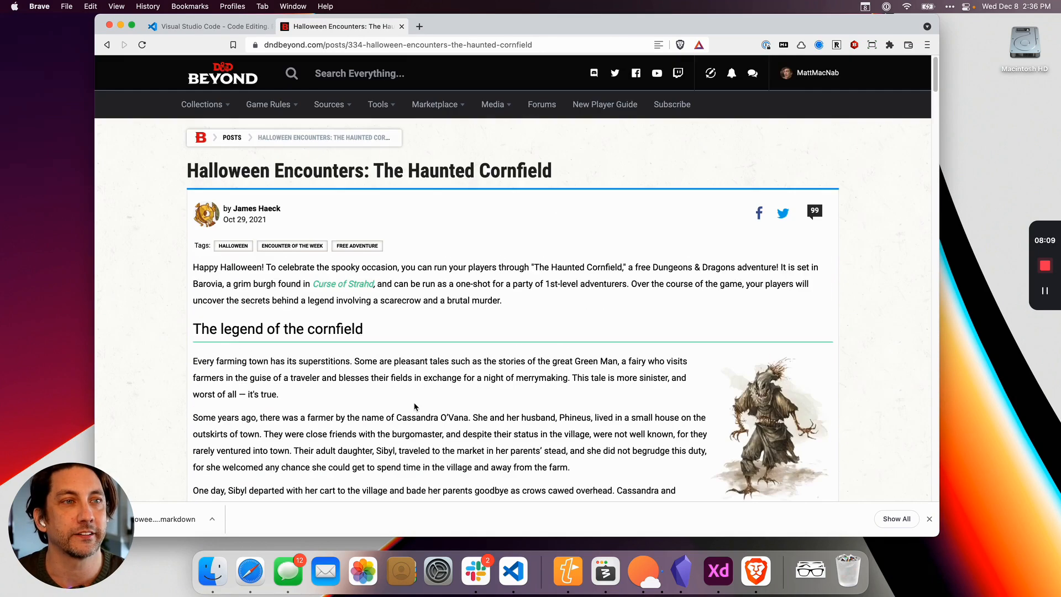
pyautogui.scroll(-1, 437, 395)
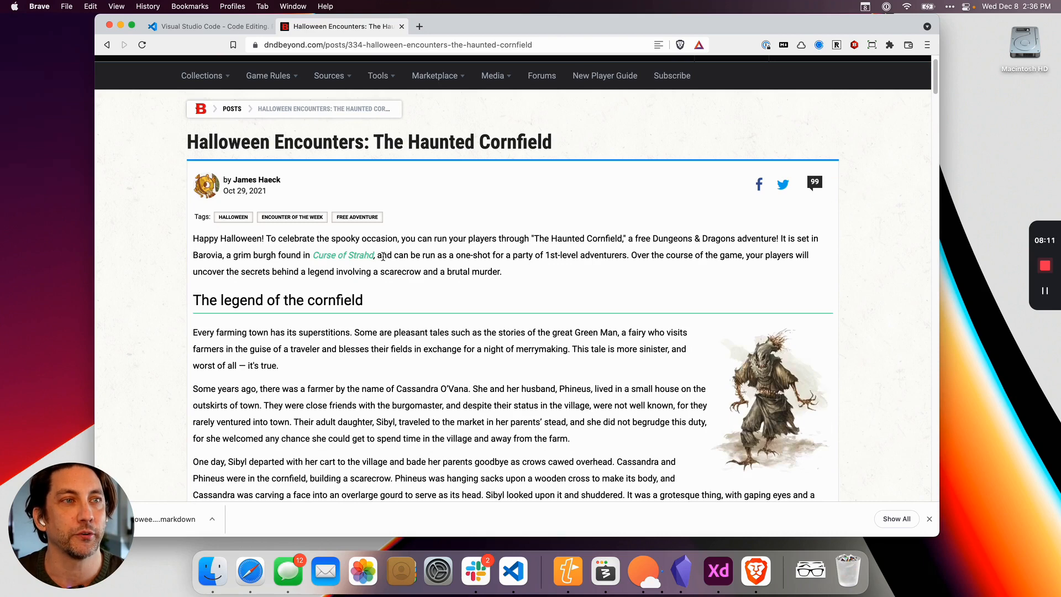
# Open the MarkDownload conversion of the Haunted Cornfield article and look through its Markdown text.
pyautogui.scroll(-5, 520, 342)
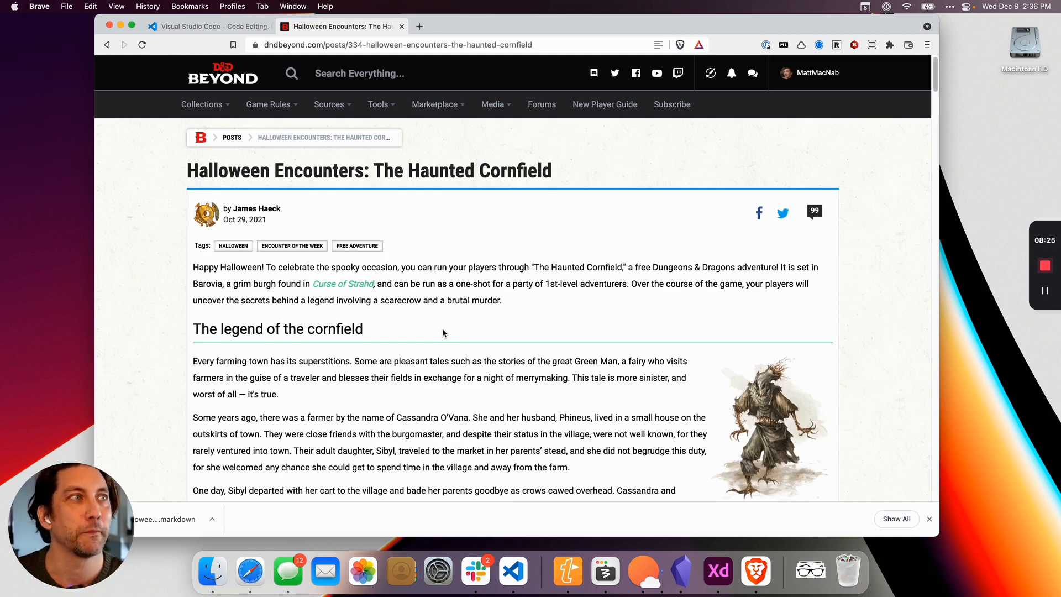
pyautogui.click(784, 47)
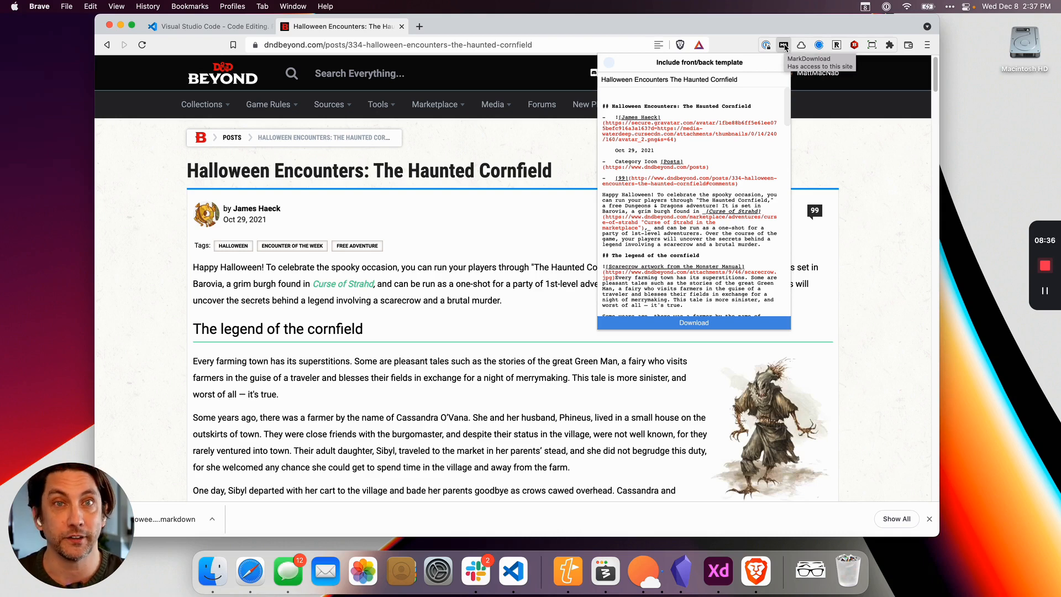
pyautogui.click(857, 166)
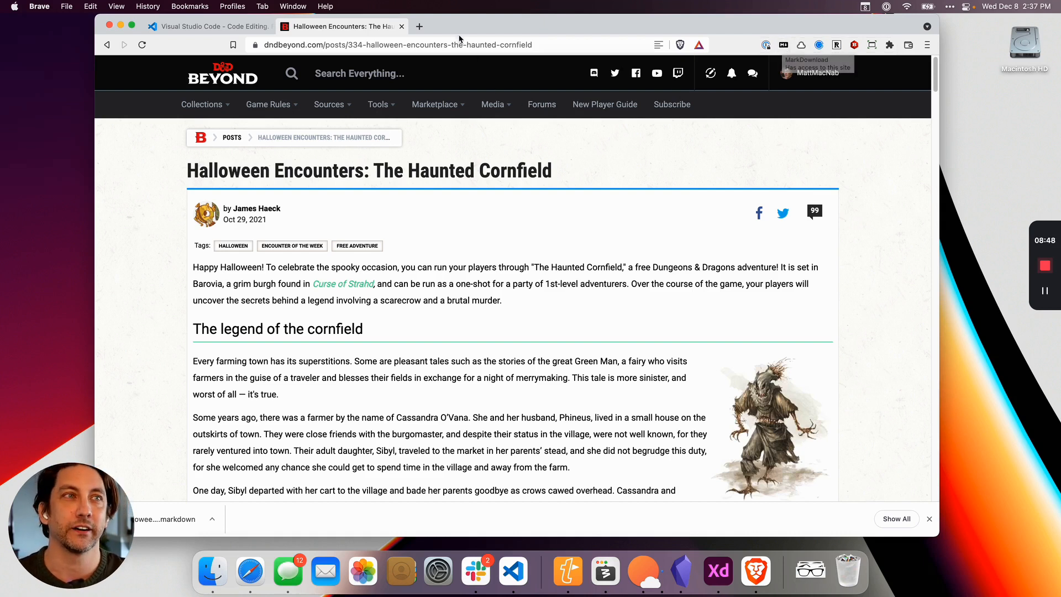
pyautogui.click(783, 46)
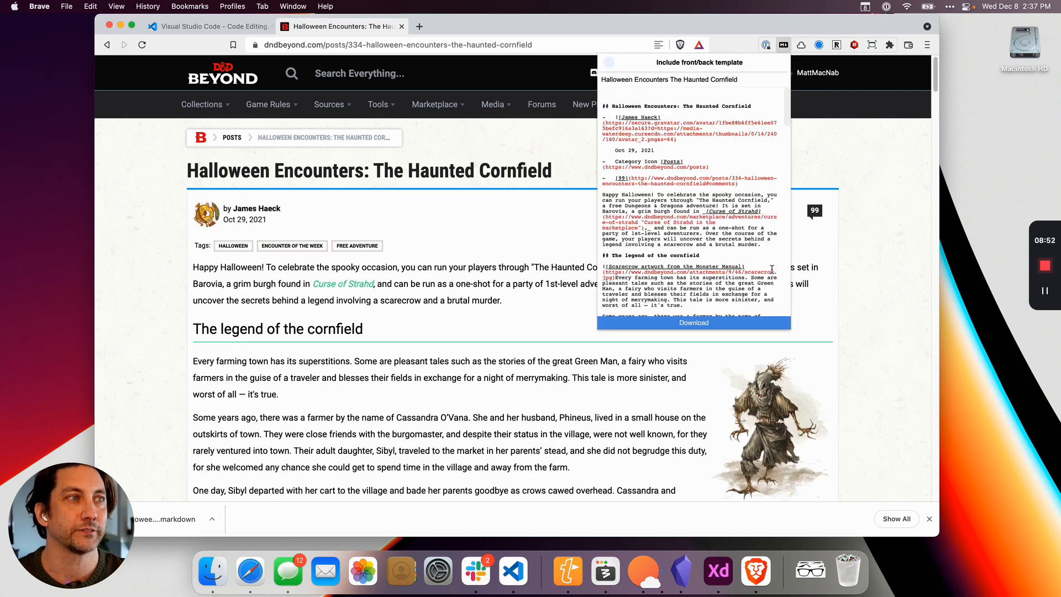
pyautogui.scroll(-13, 703, 217)
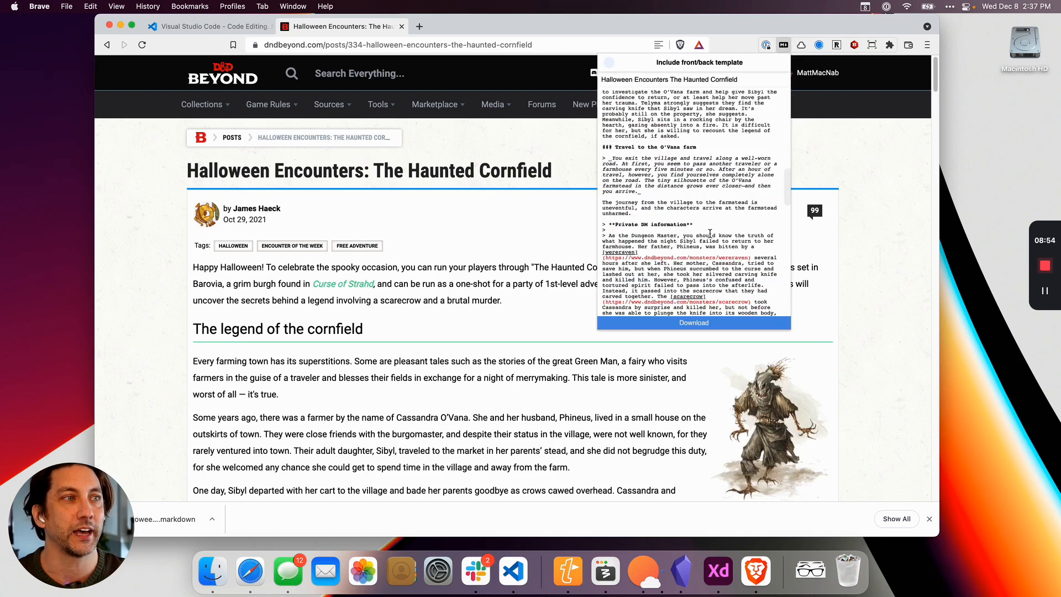
pyautogui.scroll(13, 740, 229)
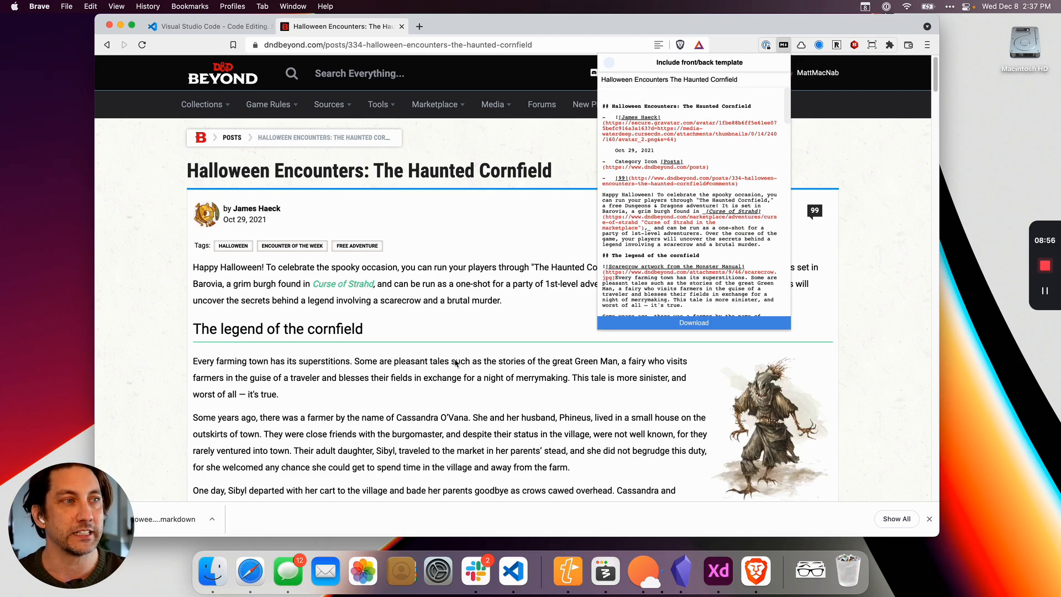
# Download the article's Markdown file into the New Module folder on the desktop.
pyautogui.click(739, 324)
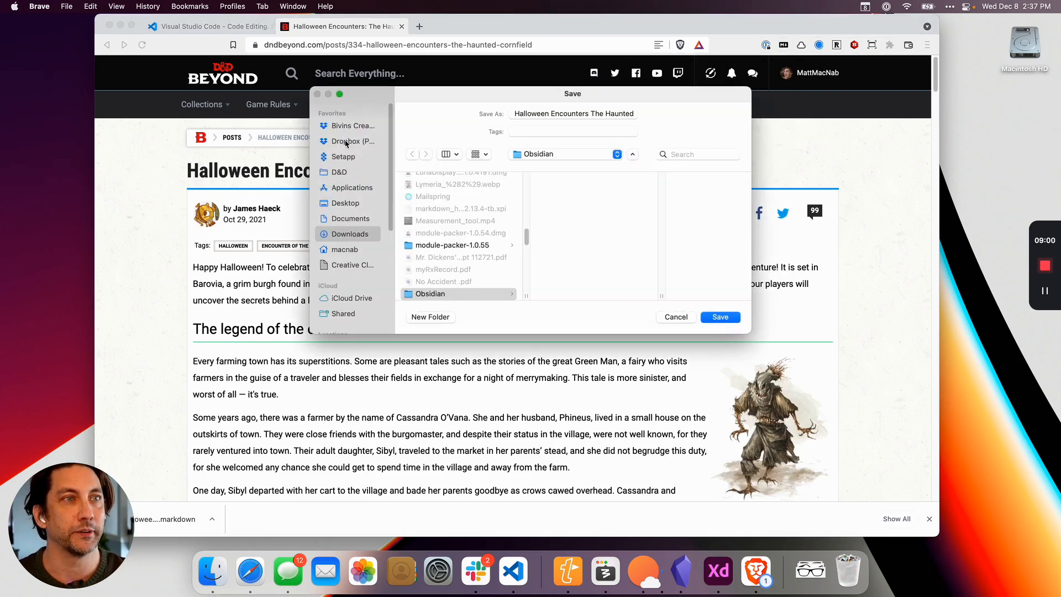
pyautogui.click(352, 205)
pyautogui.click(467, 206)
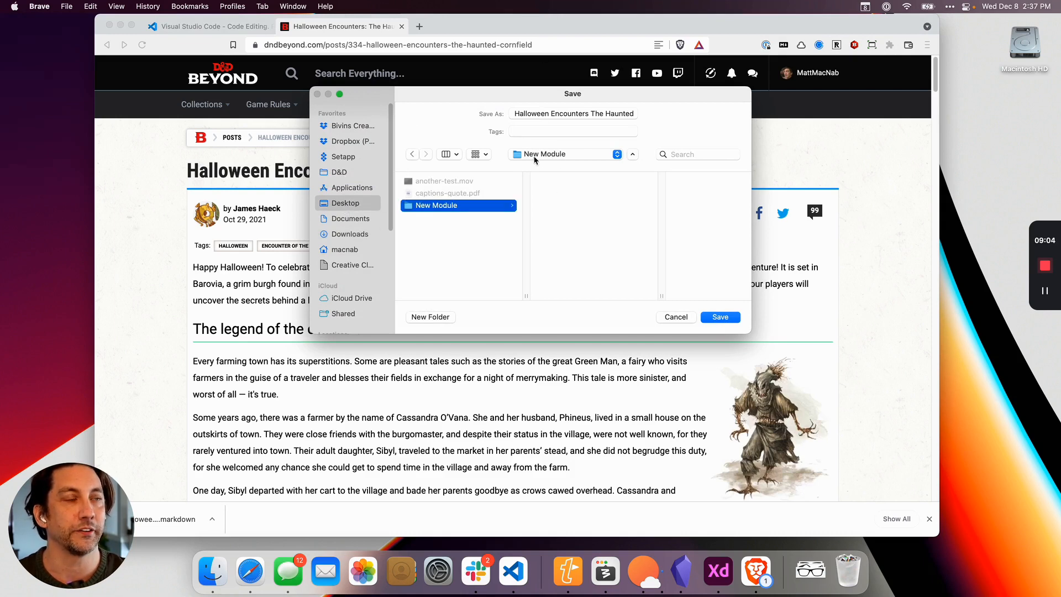
pyautogui.click(725, 319)
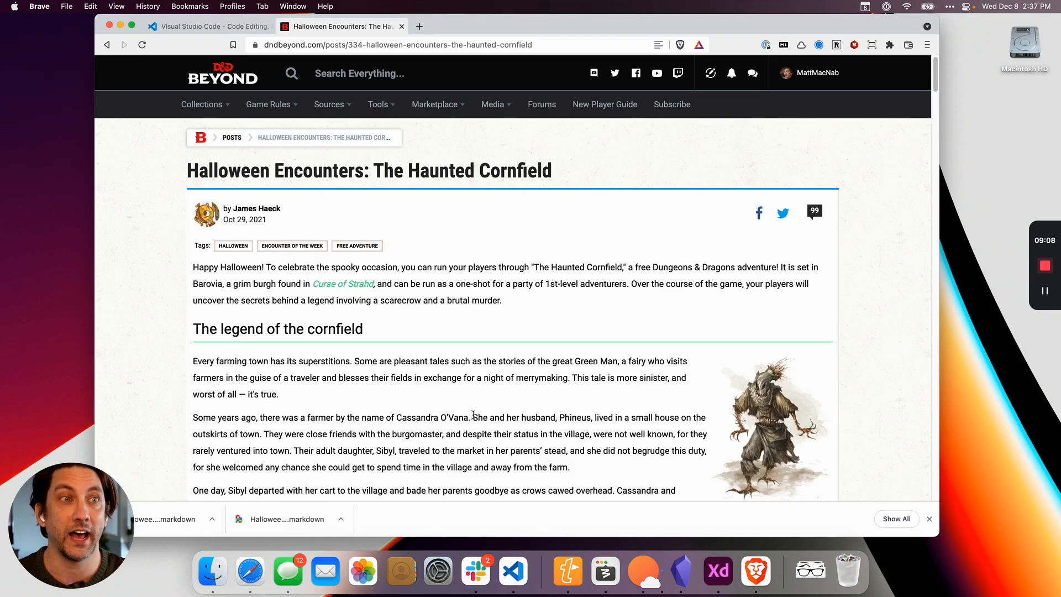
# Hide Brave, open the desktop's New Module folder and select the downloaded Markdown file, widening its column to fit the name.
pyautogui.press('super+h')
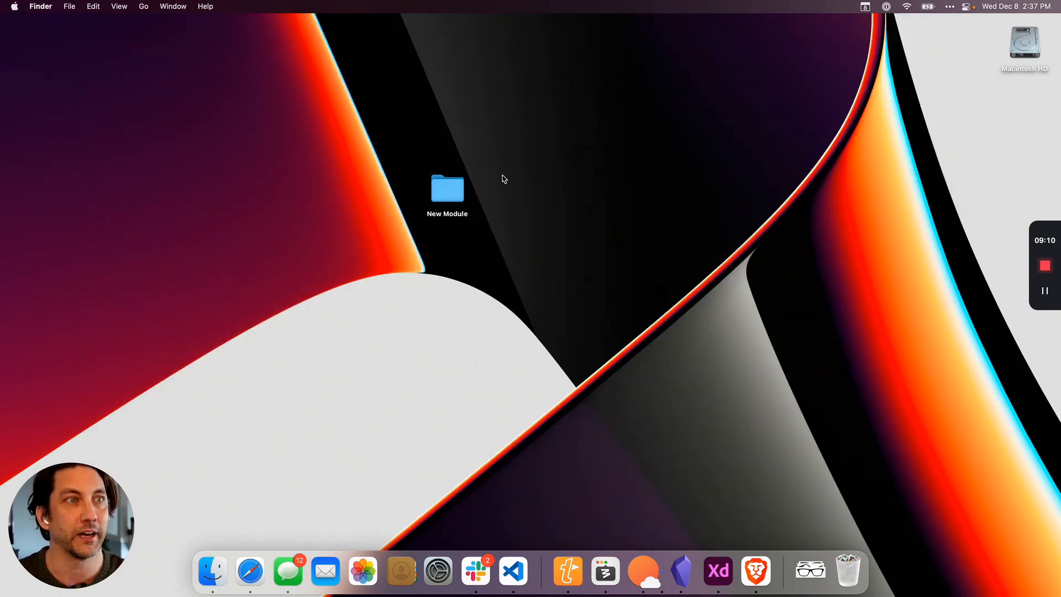
pyautogui.doubleClick(458, 193)
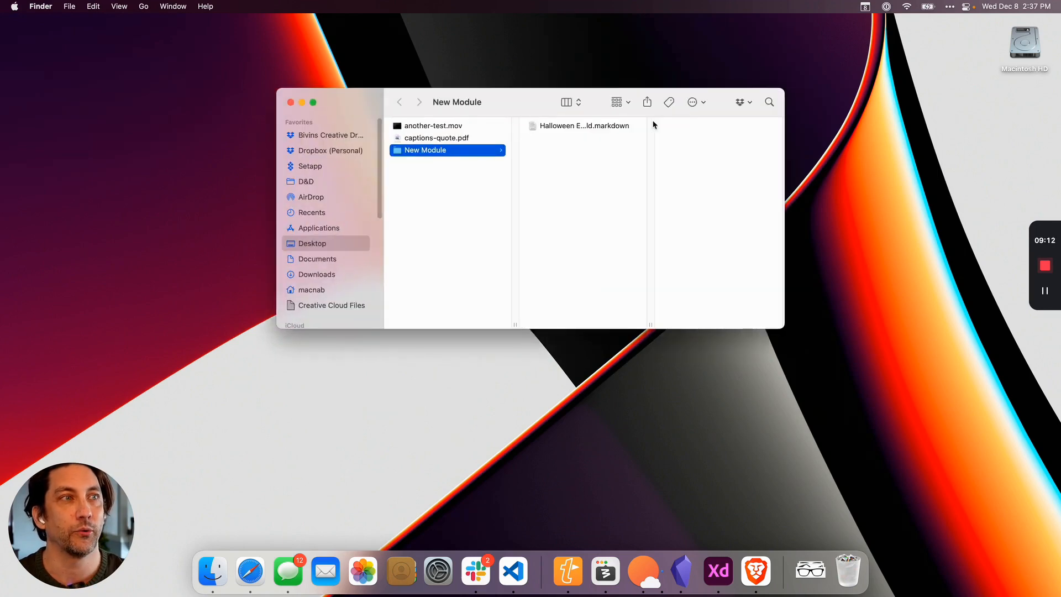
pyautogui.click(617, 127)
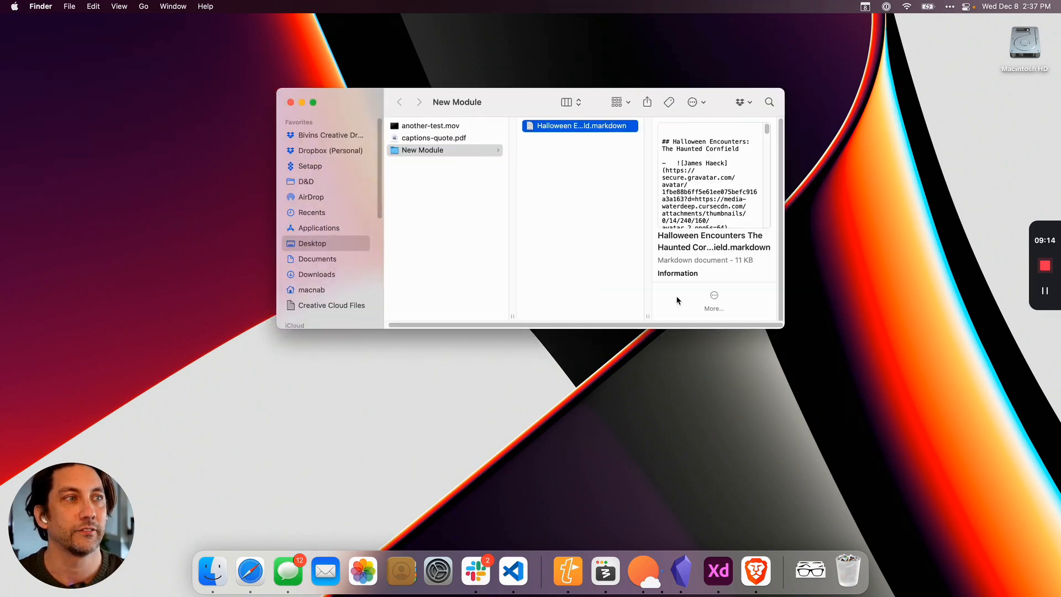
pyautogui.moveTo(647, 316); pyautogui.dragTo(618, 220)
# Preview the downloaded Halloween Encounters Markdown file with Quick Look, skim its contents and close the preview.
pyautogui.press('space')
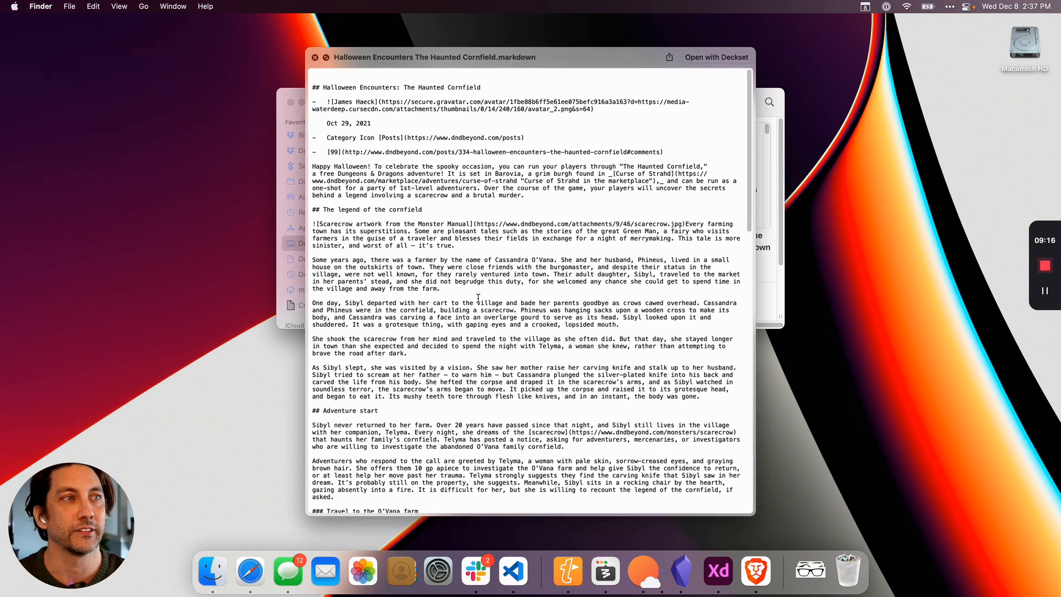
pyautogui.scroll(-3, 437, 348)
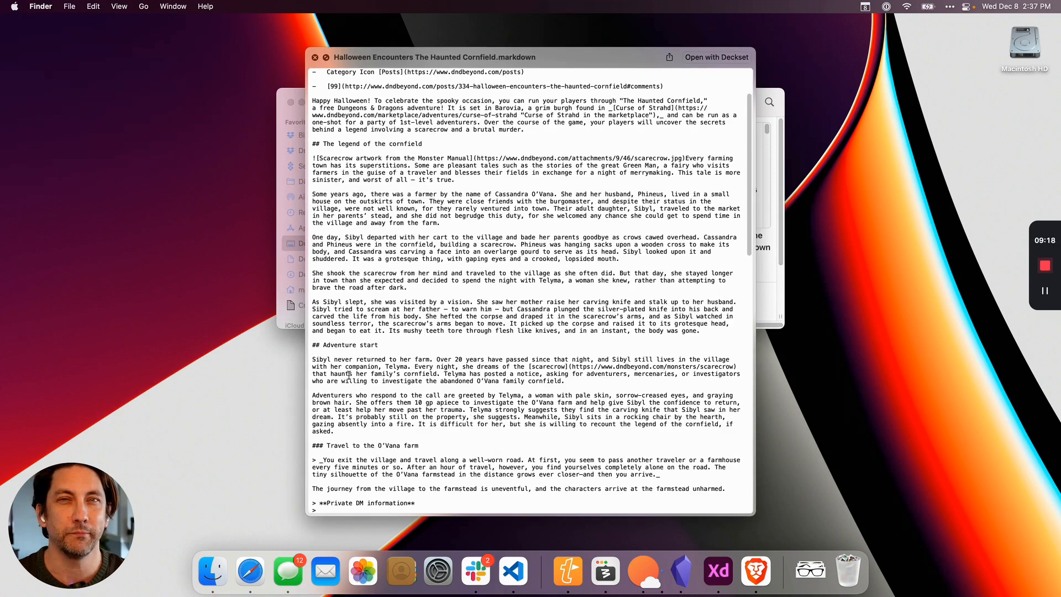
pyautogui.scroll(3, 397, 316)
pyautogui.scroll(-20, 450, 243)
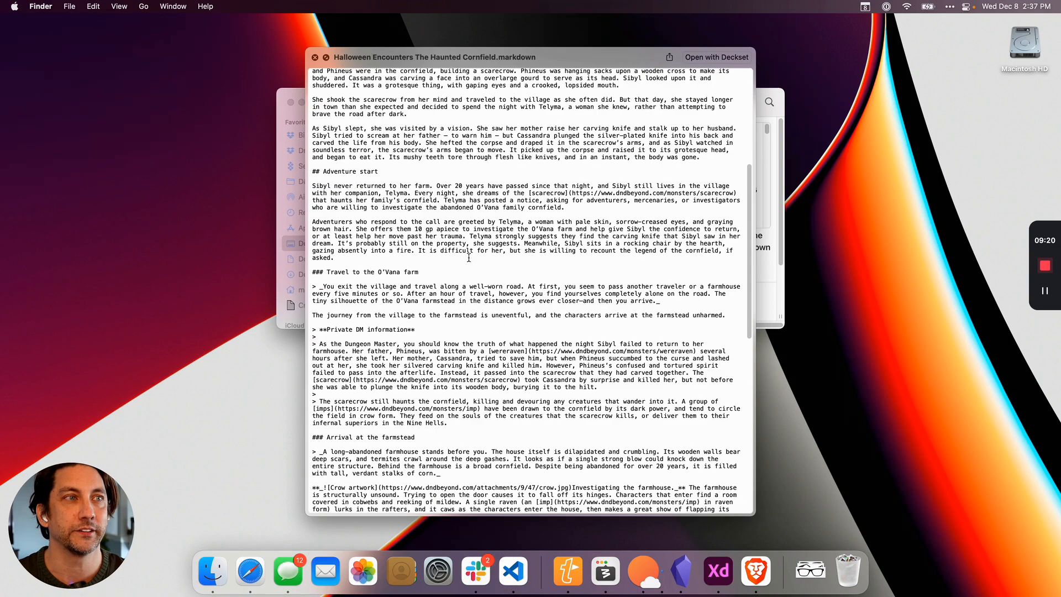
pyautogui.scroll(-2, 473, 308)
pyautogui.scroll(20, 487, 335)
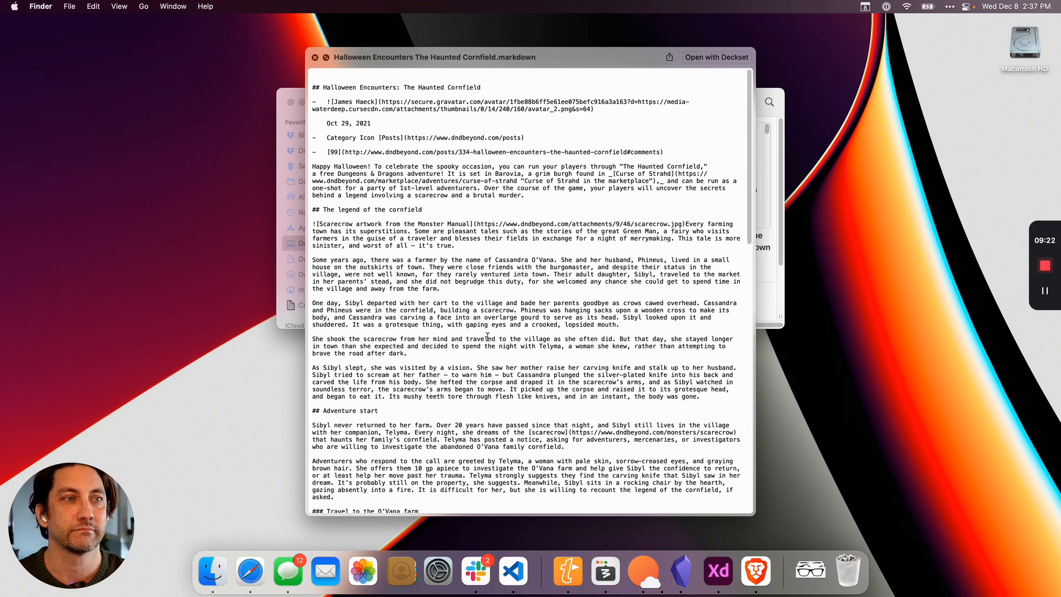
pyautogui.press('space')
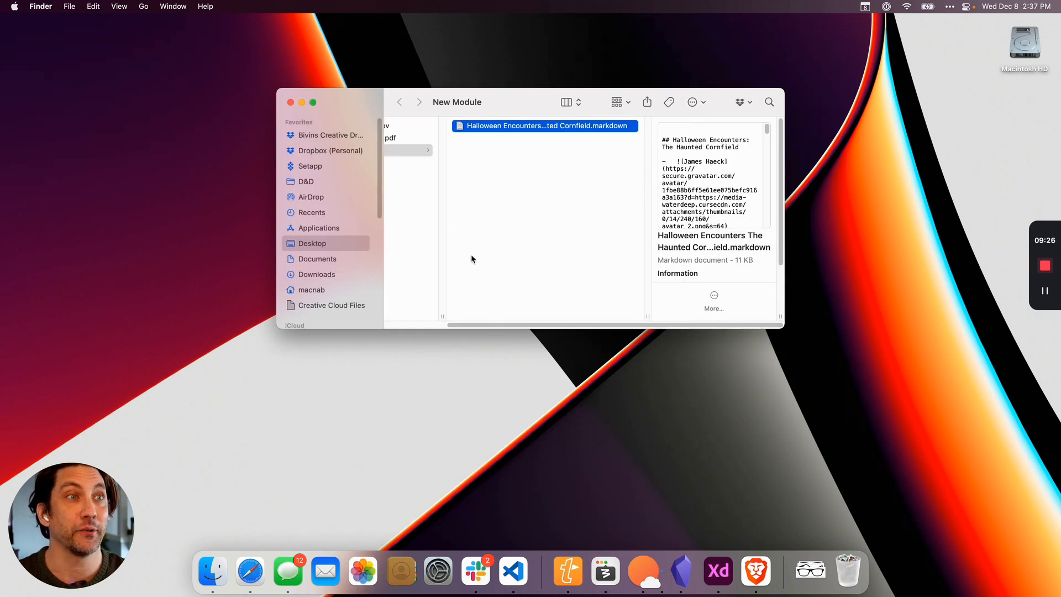
# Open the New Module folder from Finder as a workspace in Visual Studio Code.
pyautogui.hscroll(-5, 471, 257)
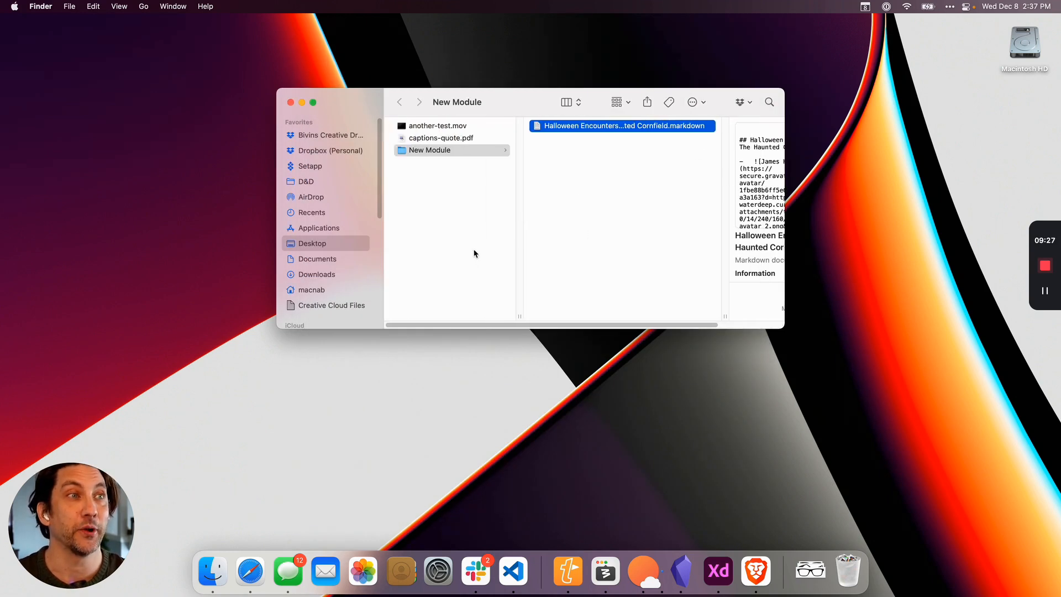
pyautogui.click(410, 191)
pyautogui.click(398, 149)
pyautogui.moveTo(398, 150); pyautogui.dragTo(516, 572)
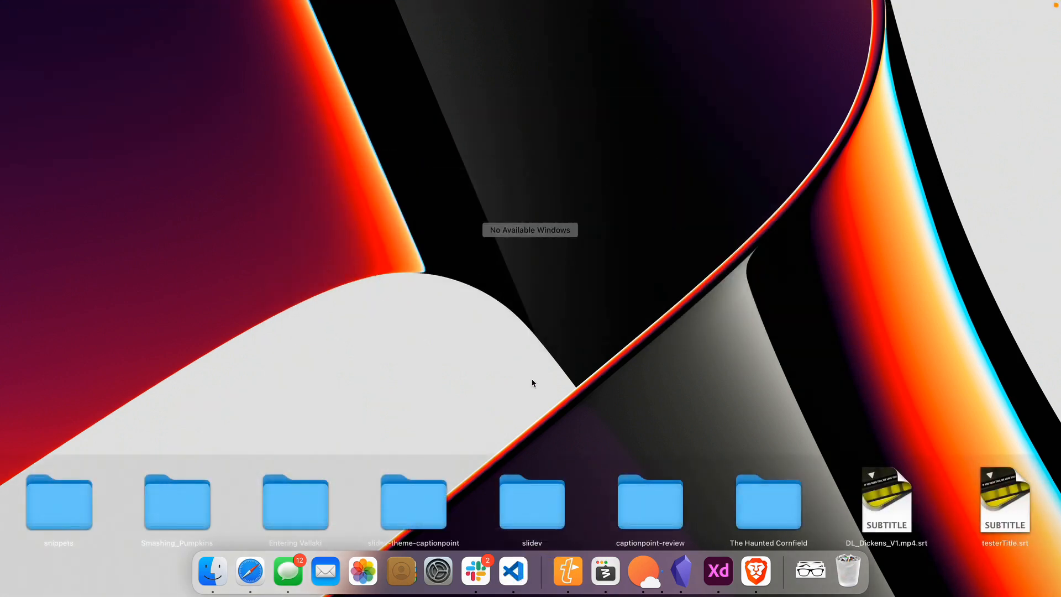
pyautogui.click(532, 383)
pyautogui.moveTo(429, 150); pyautogui.dragTo(514, 572)
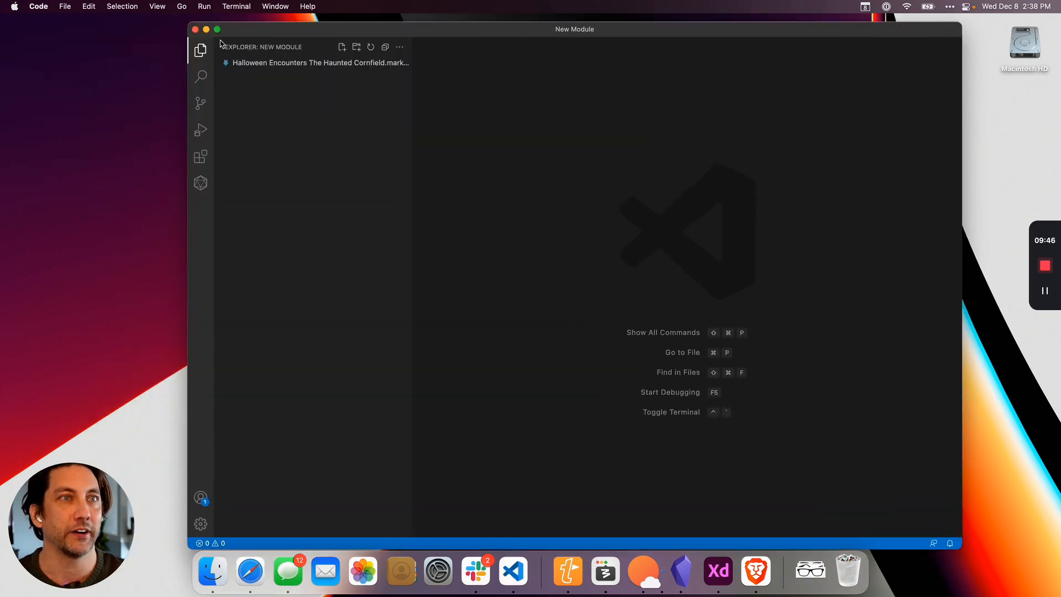
# Open the Haunted Cornfield Markdown file, widen and reposition the editor window, and skim the document's text.
pyautogui.click(315, 67)
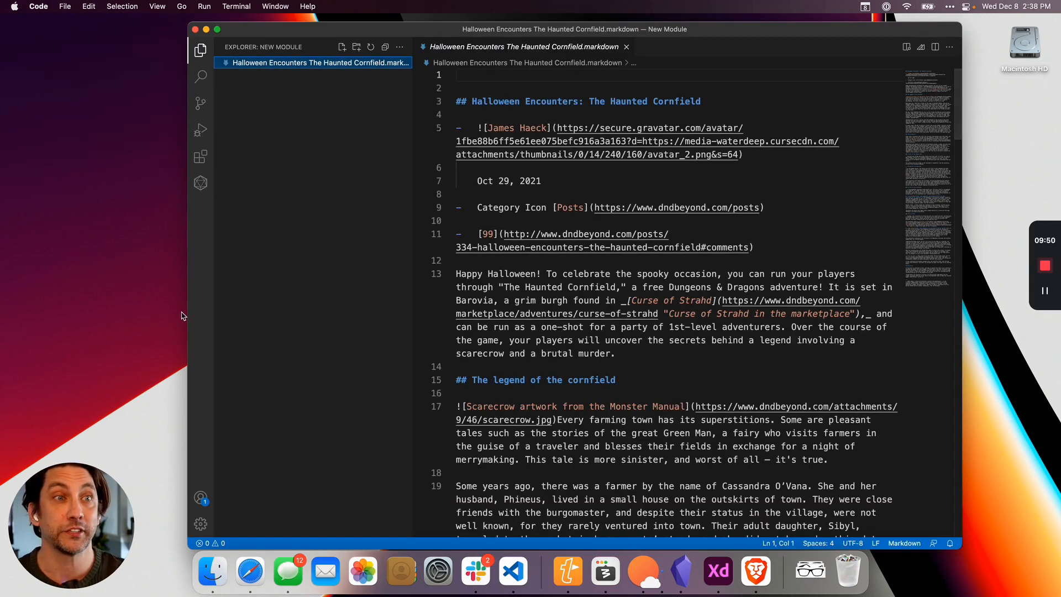
pyautogui.moveTo(188, 313); pyautogui.dragTo(139, 314)
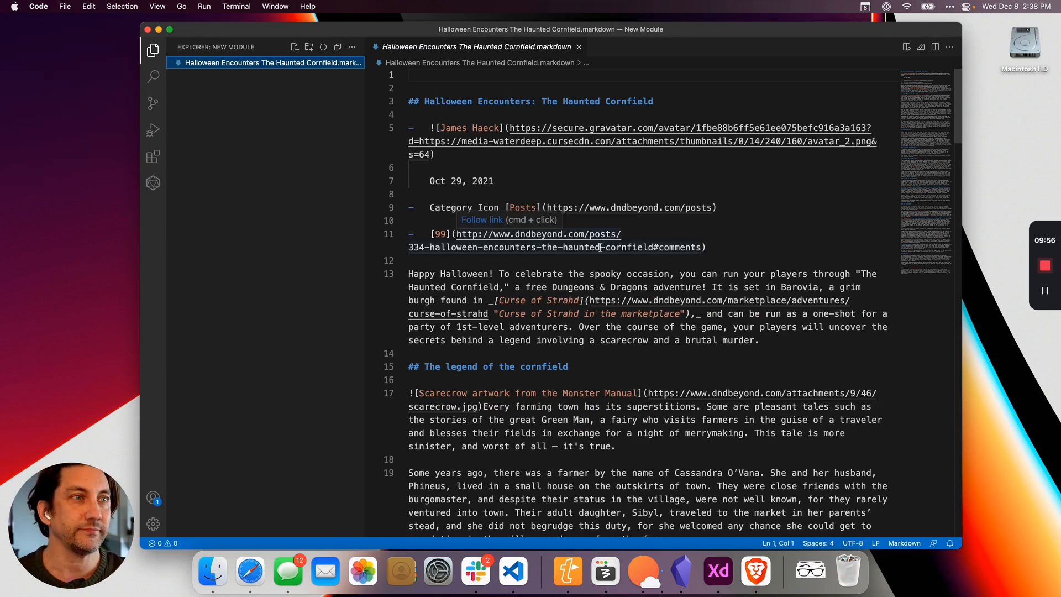
pyautogui.scroll(-5, 600, 249)
pyautogui.scroll(-15, 584, 265)
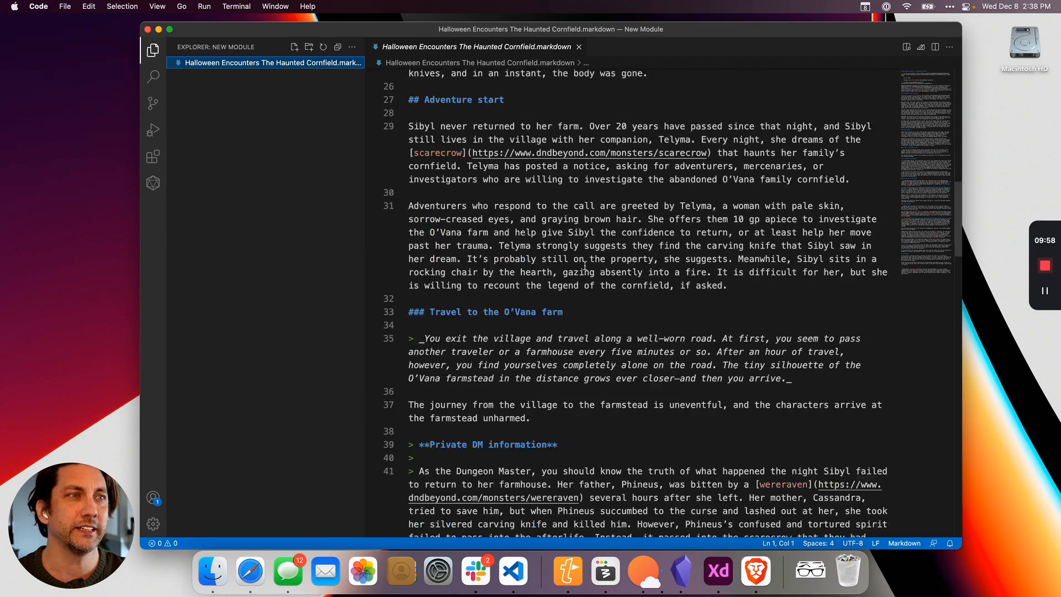
pyautogui.scroll(20, 586, 263)
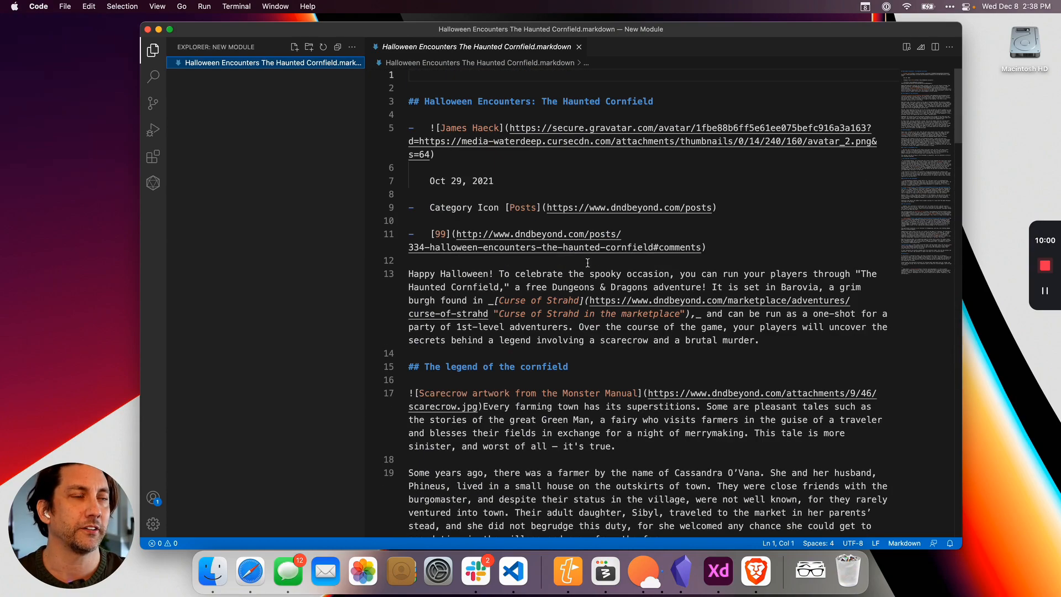
pyautogui.moveTo(633, 28); pyautogui.dragTo(590, 29)
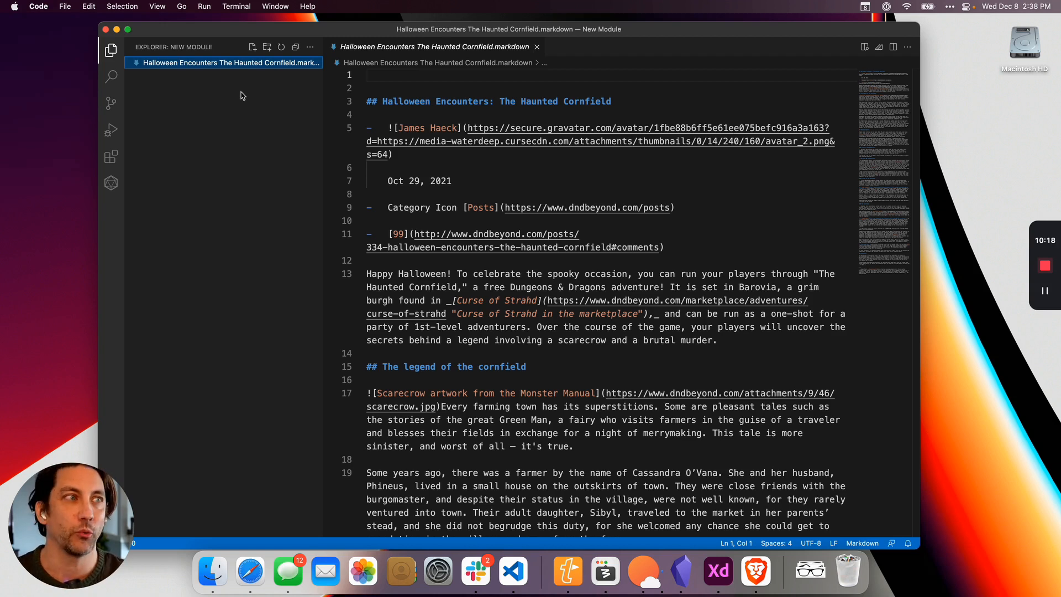
pyautogui.moveTo(771, 32); pyautogui.dragTo(773, 33)
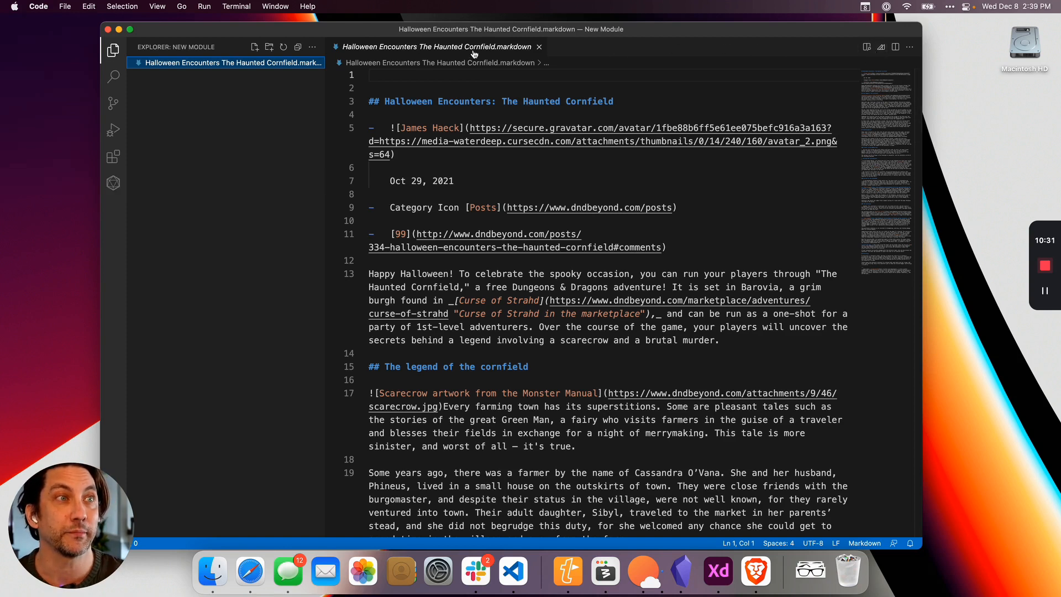
# Show the rendered preview beside the Markdown source, widening the window, narrowing the file explorer and giving the source pane more room.
pyautogui.click(868, 48)
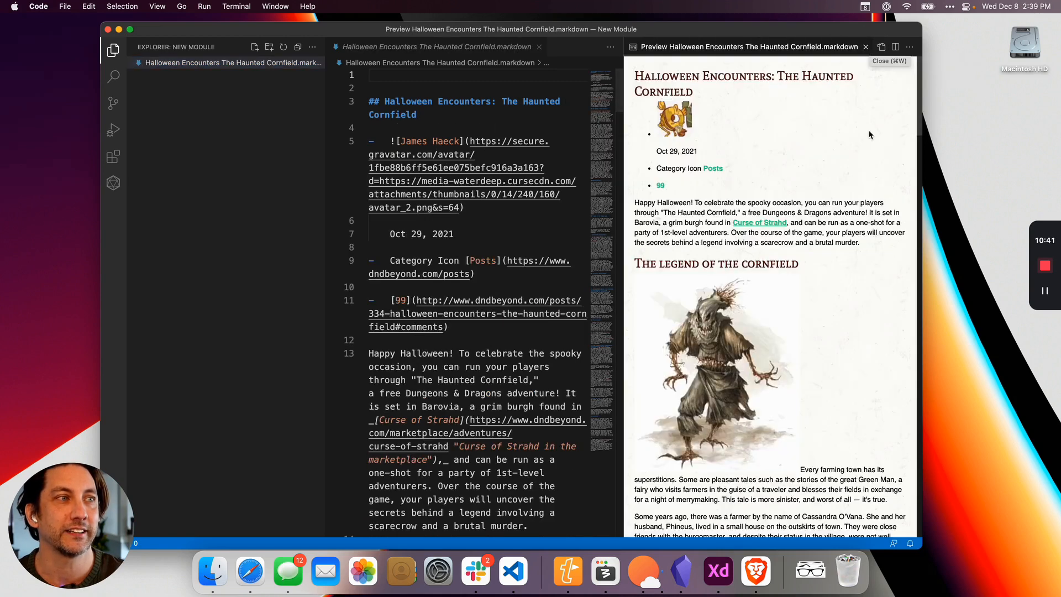
pyautogui.moveTo(921, 547); pyautogui.dragTo(1022, 547)
pyautogui.moveTo(674, 289); pyautogui.dragTo(612, 284)
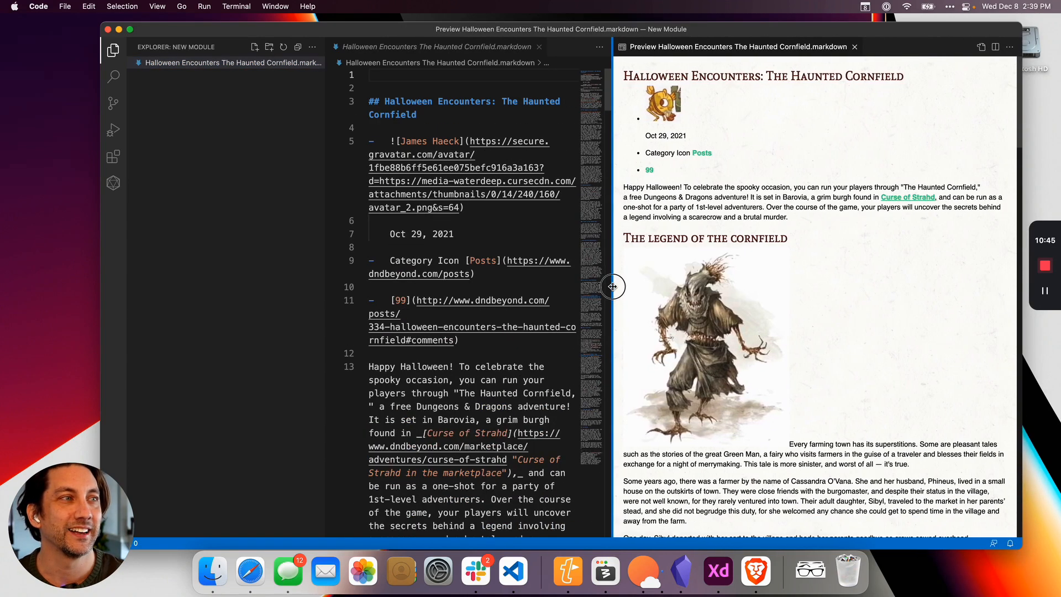
pyautogui.moveTo(526, 29); pyautogui.dragTo(502, 28)
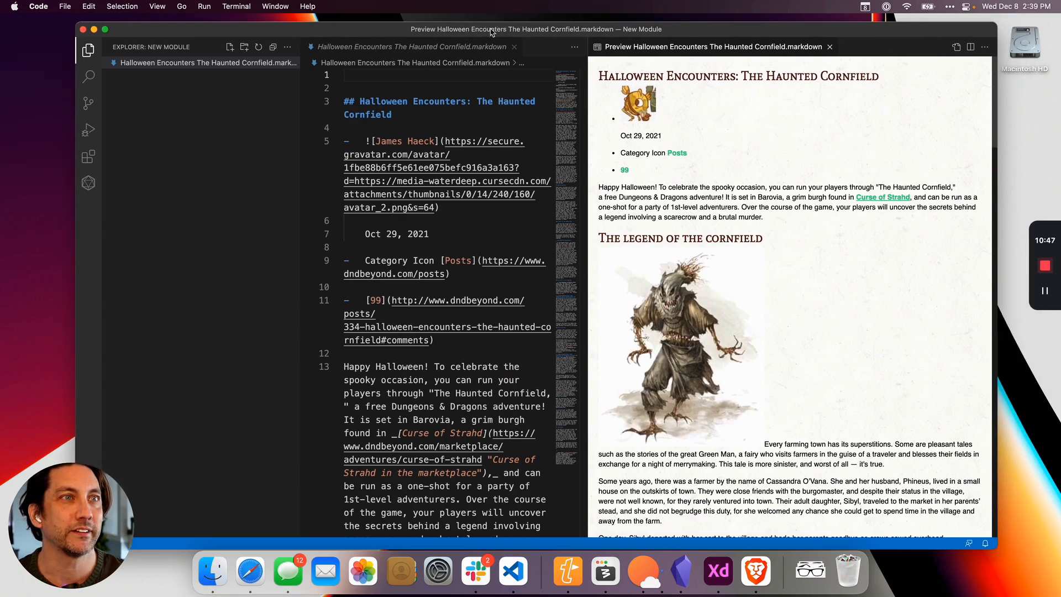
pyautogui.moveTo(301, 239); pyautogui.dragTo(247, 235)
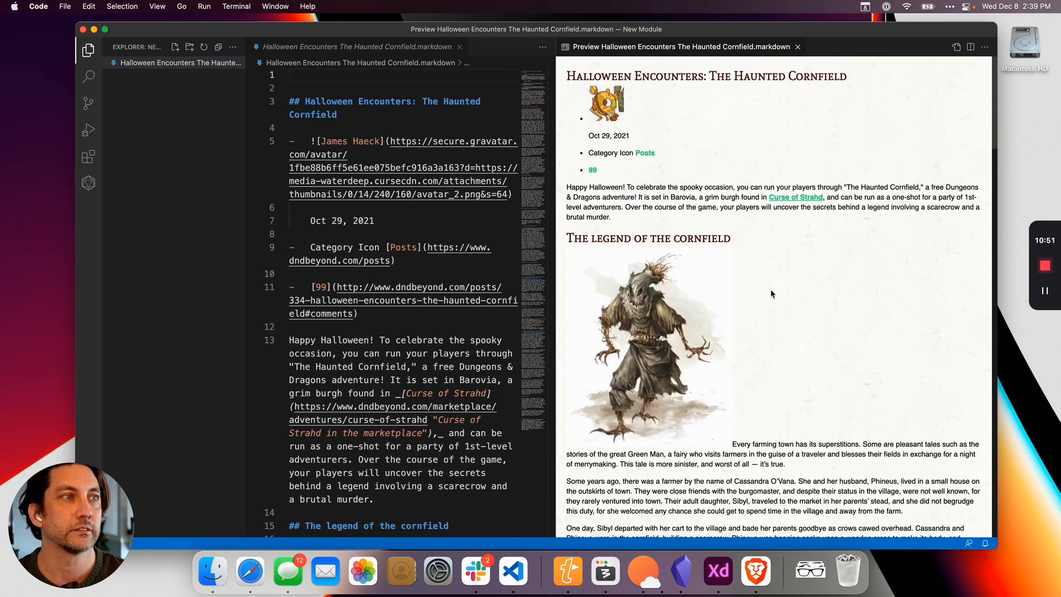
pyautogui.scroll(-15, 772, 293)
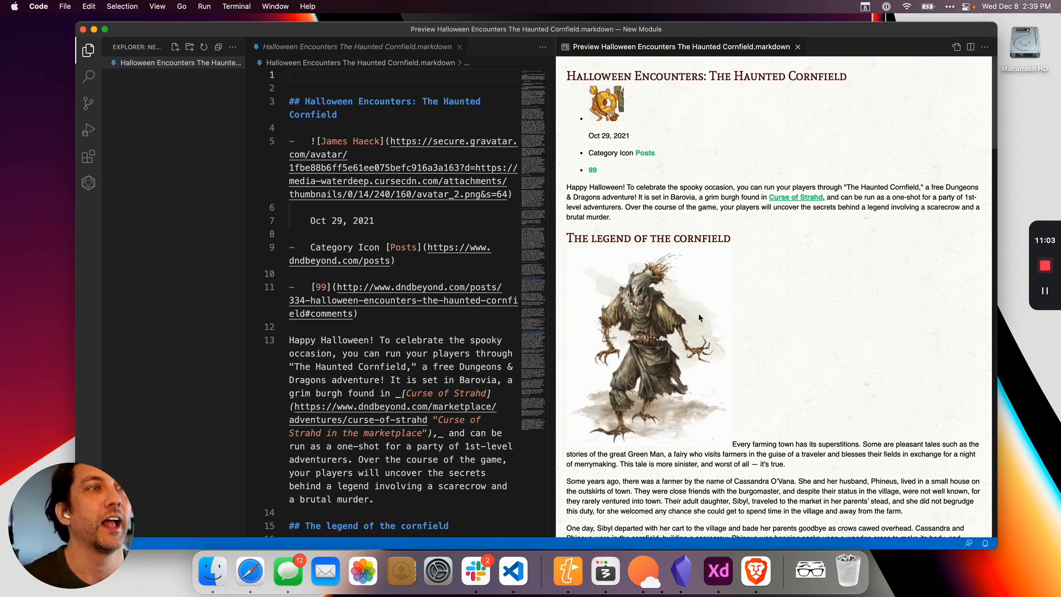
pyautogui.moveTo(557, 282); pyautogui.dragTo(641, 272)
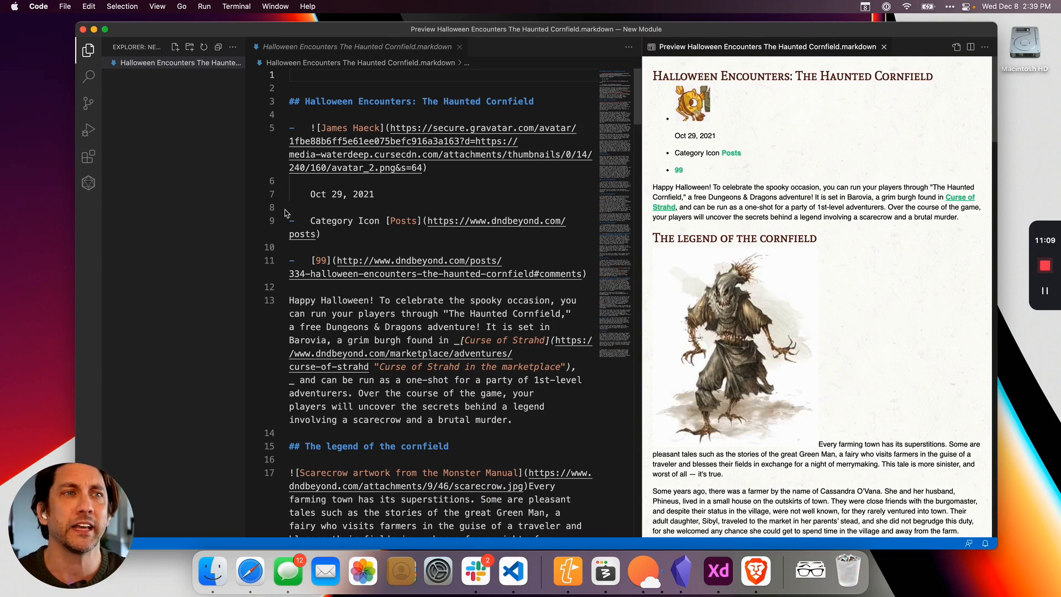
# Delete the author image, date, category and comment-count lines and the introductory paragraph between the main title and The legend of the cornfield.
pyautogui.click(205, 166)
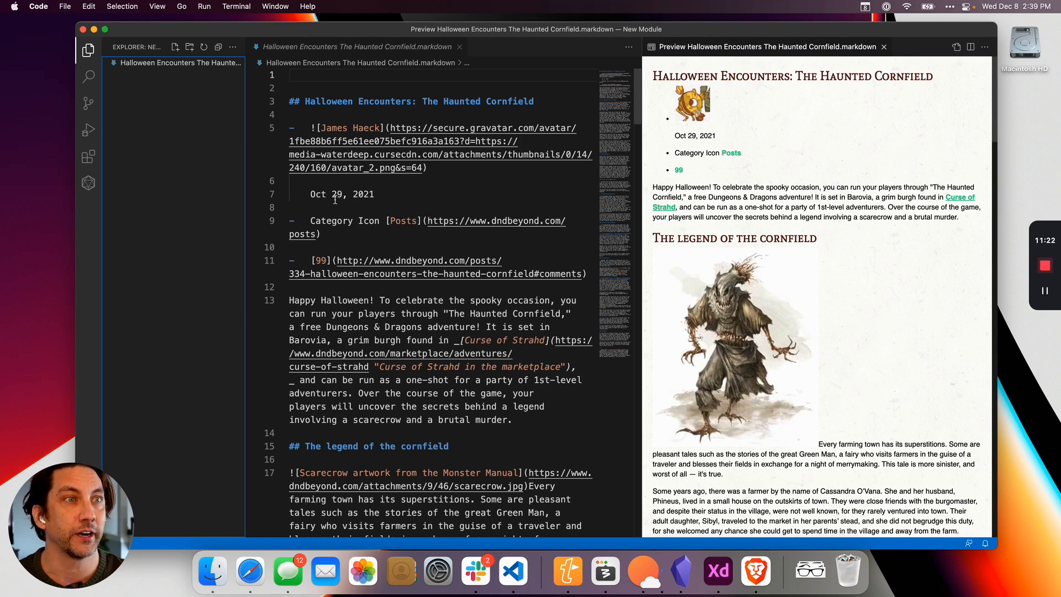
pyautogui.click(455, 180)
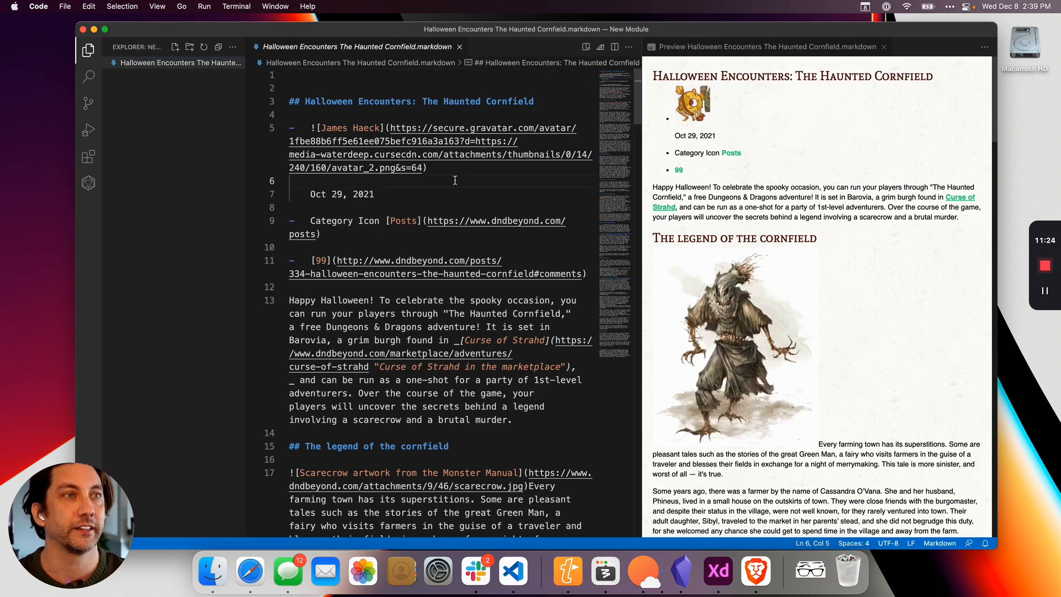
pyautogui.scroll(-1, 452, 204)
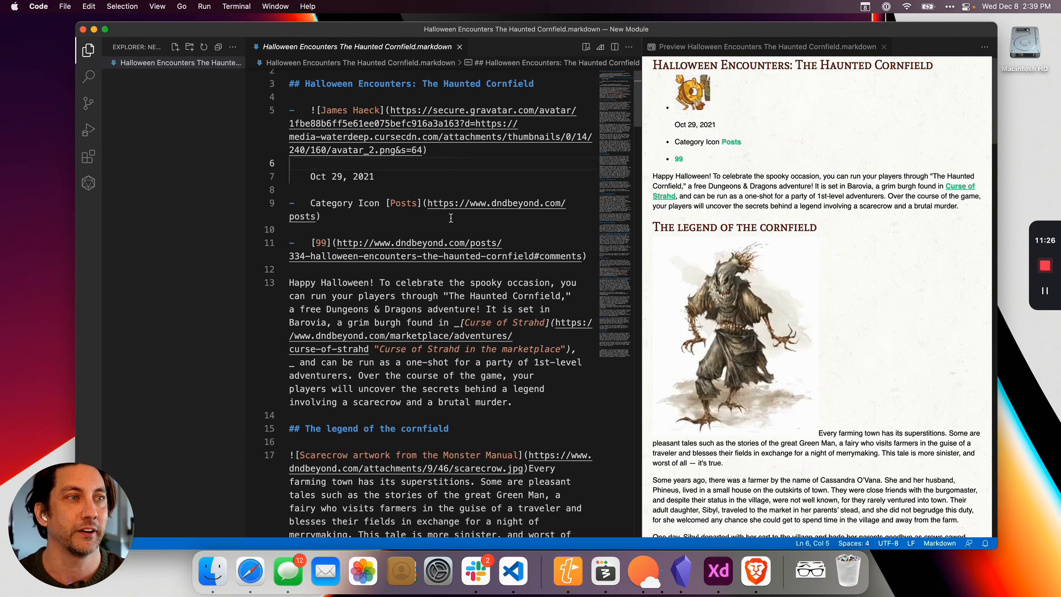
pyautogui.scroll(1, 369, 179)
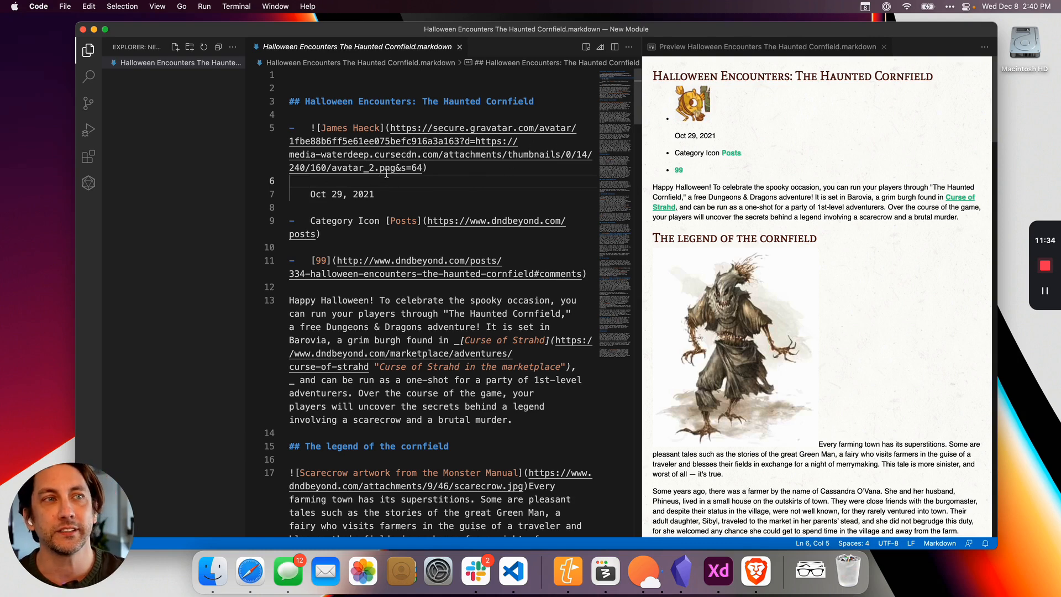
pyautogui.keyDown('shift'); pyautogui.click(252, 116); pyautogui.keyUp('shift')
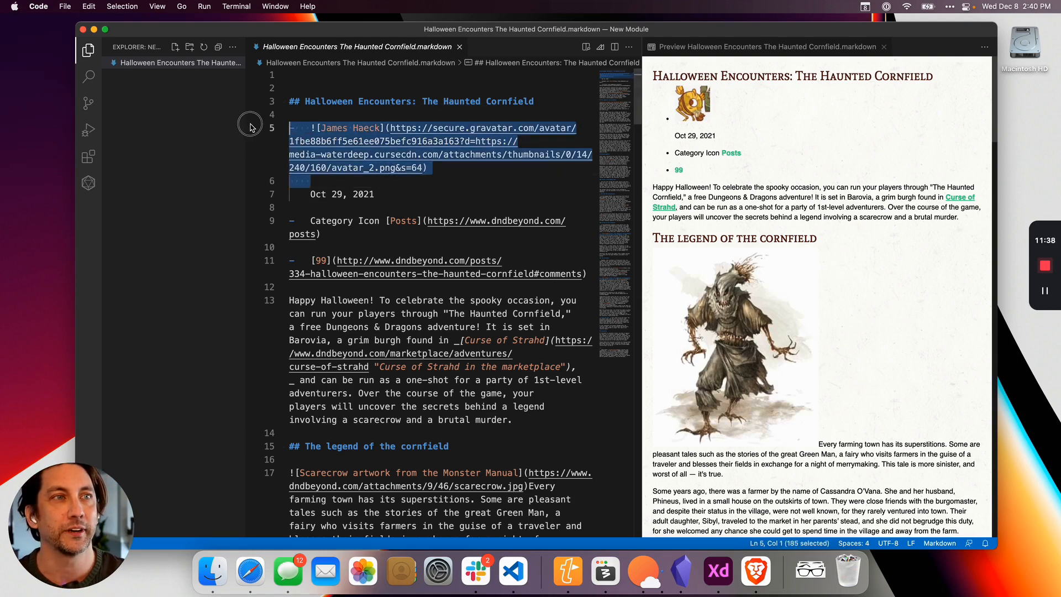
pyautogui.press('BackSpace')
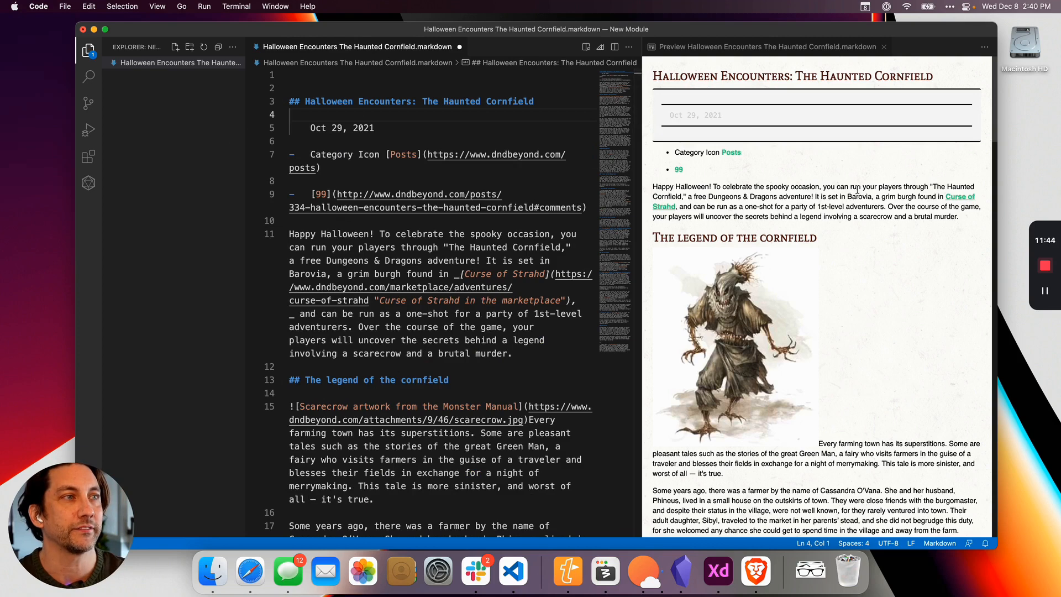
pyautogui.moveTo(523, 353); pyautogui.dragTo(252, 116)
pyautogui.press('BackSpace')
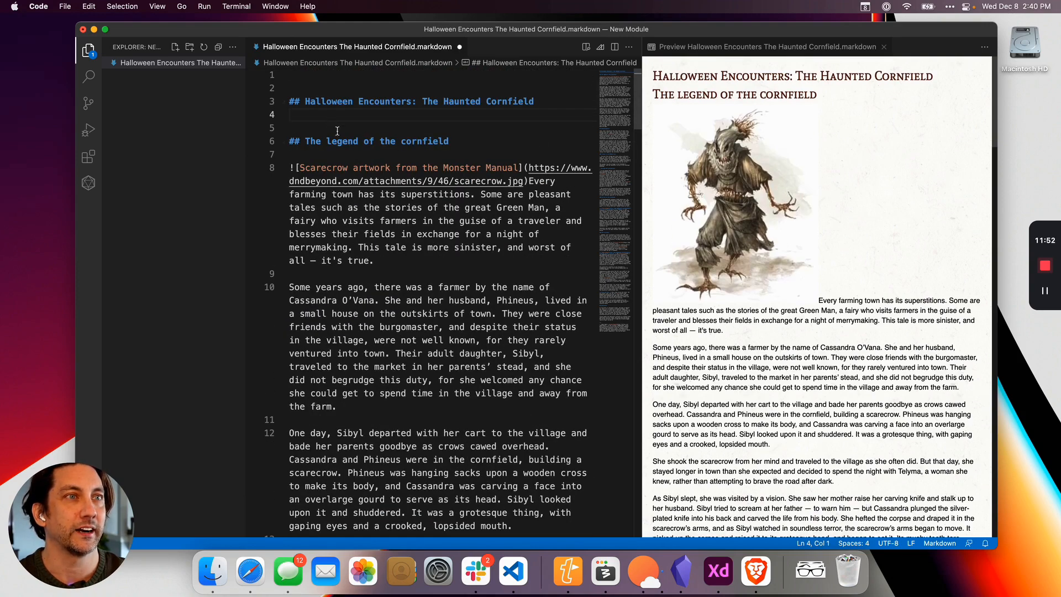
# Remove the italic underscores around the read-aloud text under Travel to the O'Vana farm.
pyautogui.scroll(-10, 422, 233)
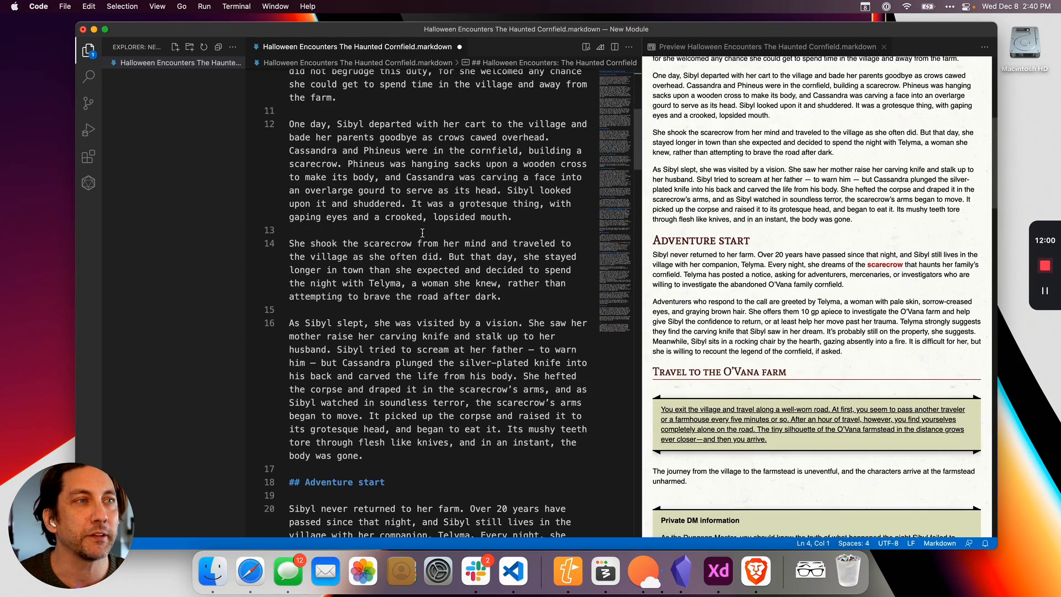
pyautogui.scroll(-8, 422, 233)
pyautogui.scroll(-5, 427, 243)
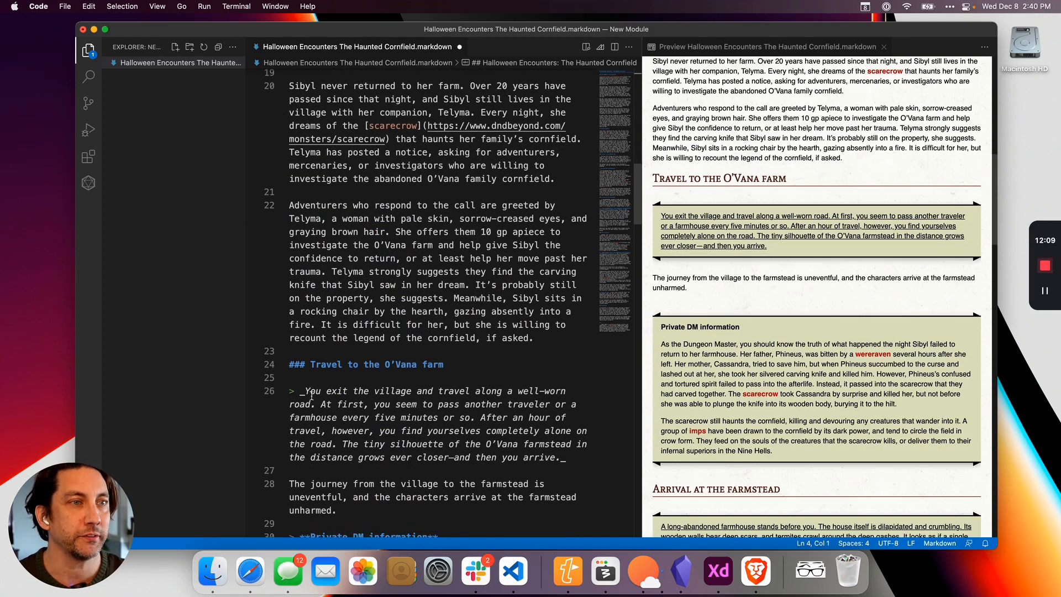
pyautogui.click(300, 391)
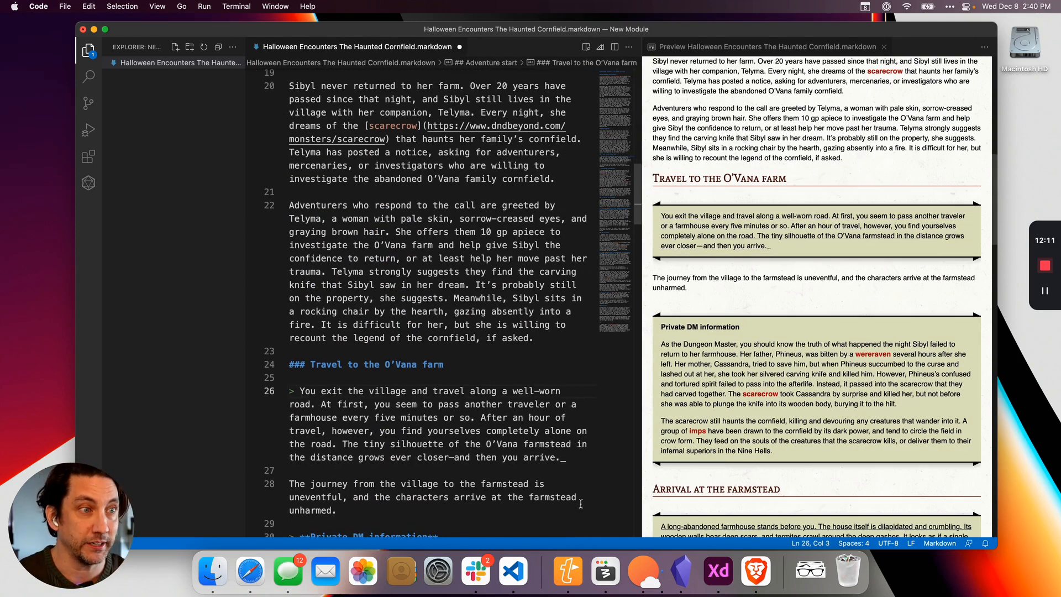
pyautogui.click(570, 459)
pyautogui.press('BackSpace')
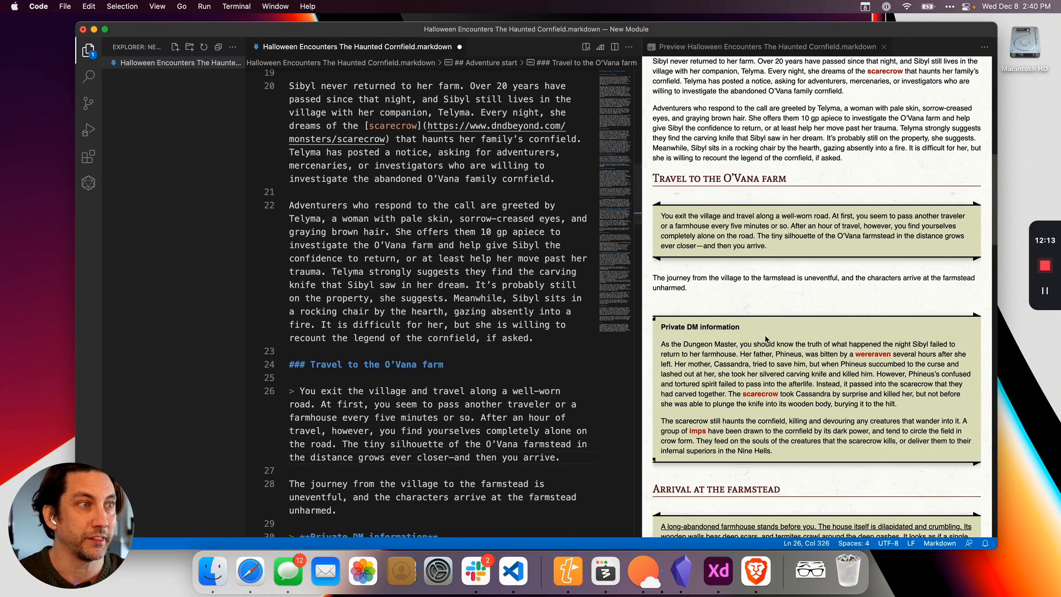
# Remove the italic underscores around the read-aloud text under Arrival at the farmstead.
pyautogui.scroll(-10, 421, 380)
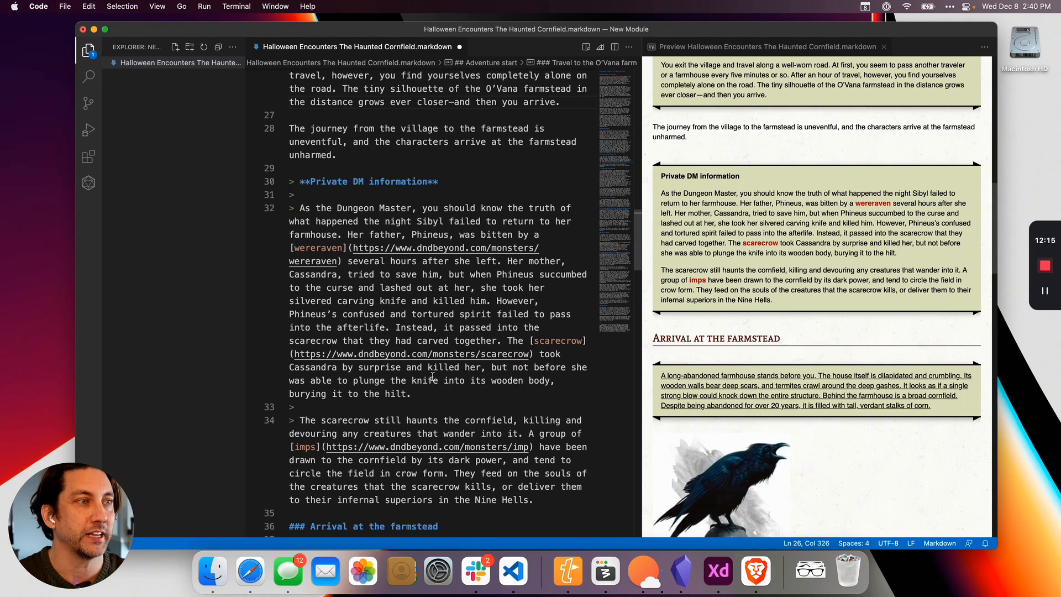
pyautogui.scroll(-6, 435, 390)
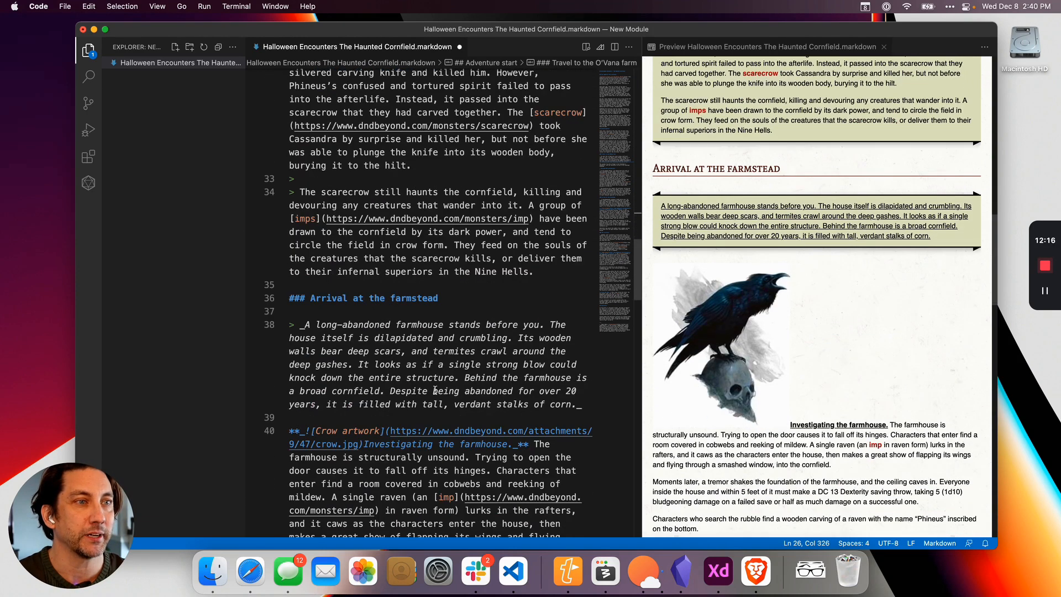
pyautogui.click(299, 329)
pyautogui.press('Delete')
pyautogui.click(580, 404)
pyautogui.press('BackSpace')
# Skim the rest of the Markdown document alongside its preview, return to the beginning and save the file.
pyautogui.scroll(-3, 569, 407)
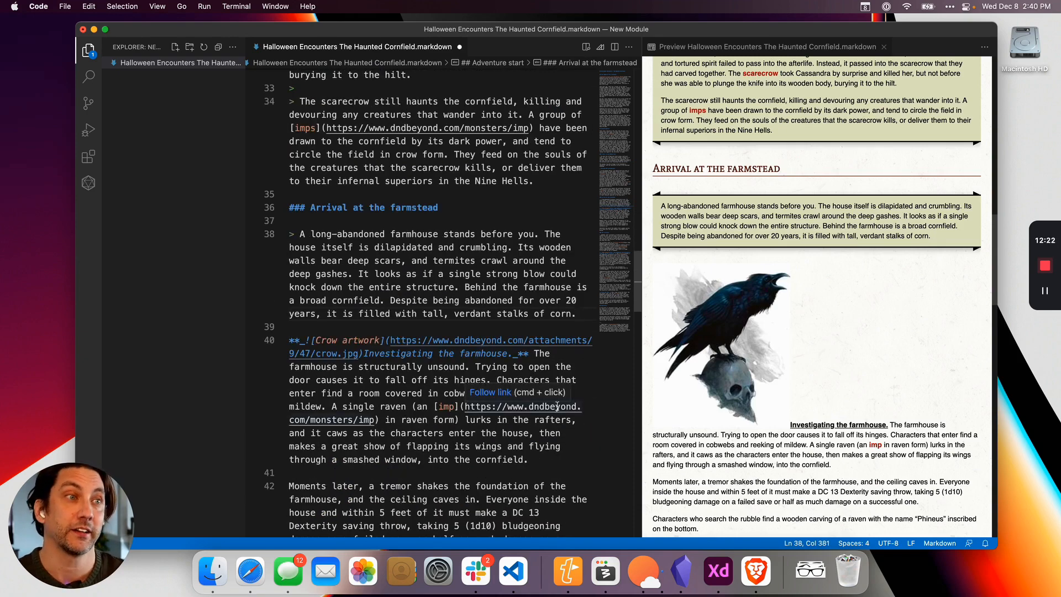
pyautogui.scroll(-10, 787, 331)
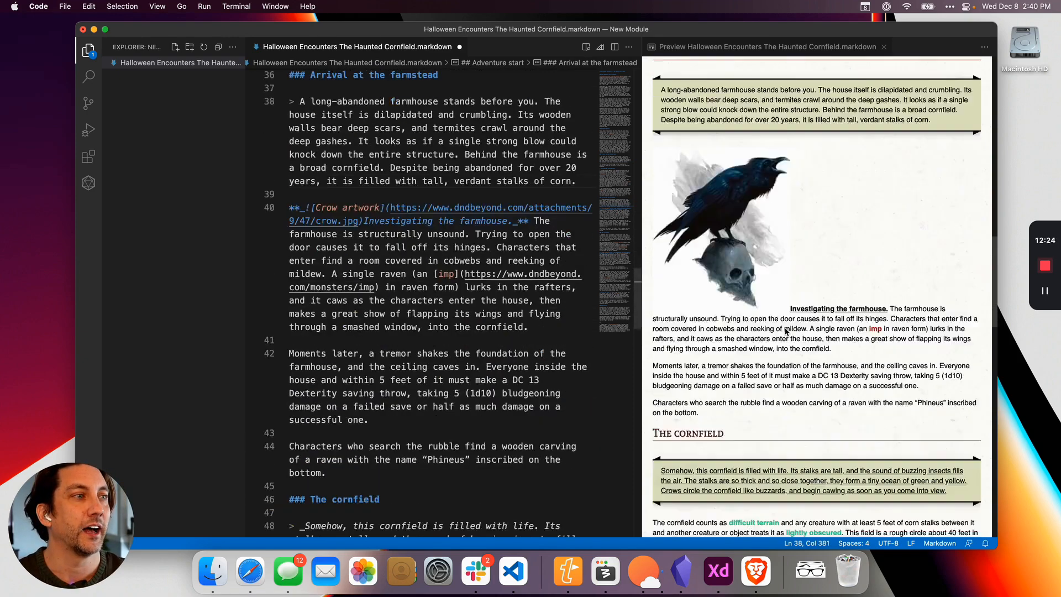
pyautogui.scroll(-5, 787, 332)
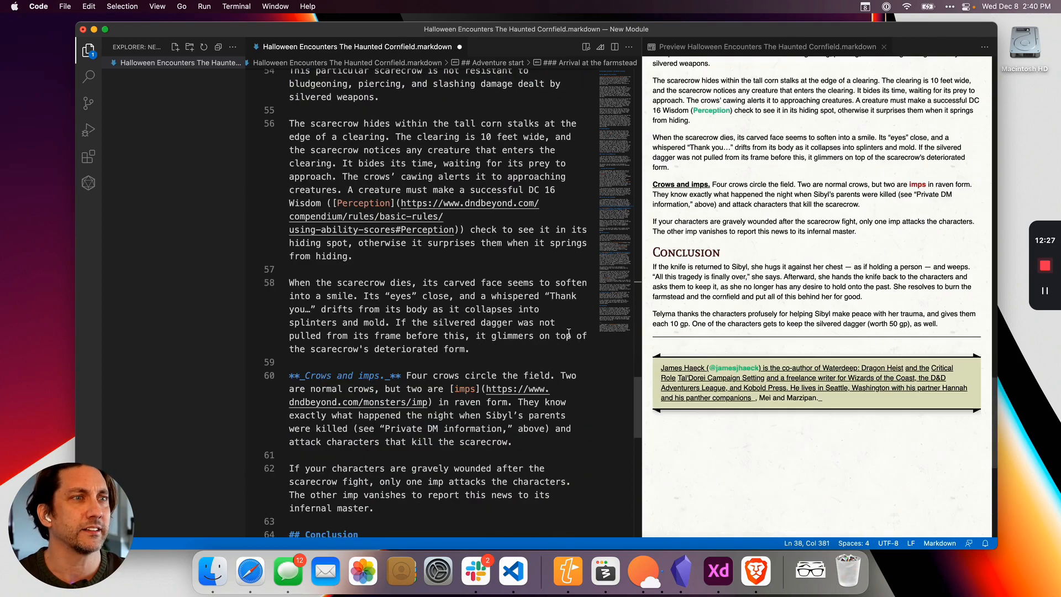
pyautogui.scroll(5, 739, 334)
pyautogui.scroll(20, 739, 333)
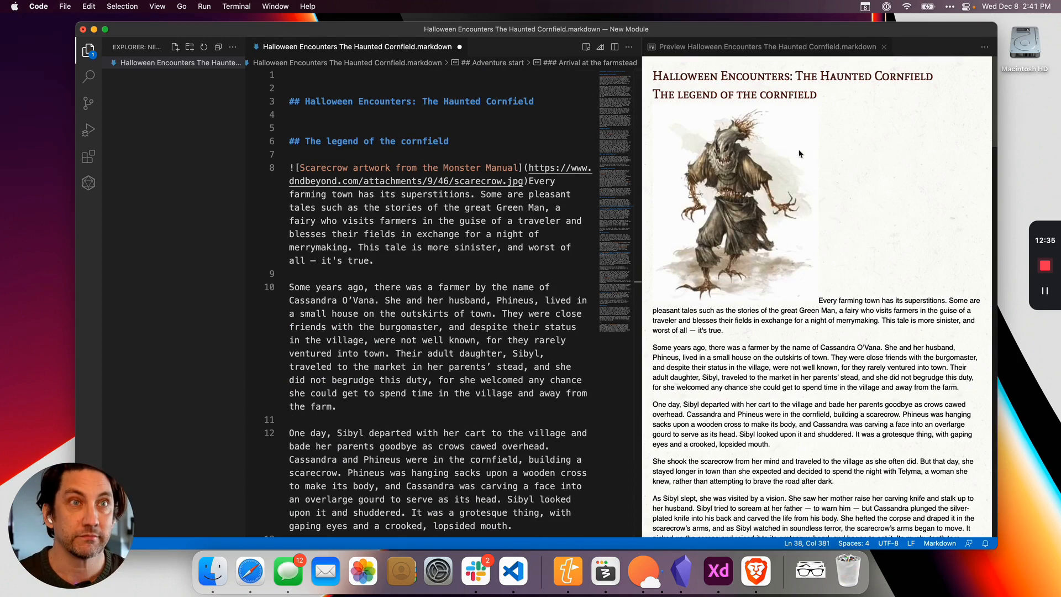
pyautogui.click(511, 130)
pyautogui.press('super+w')
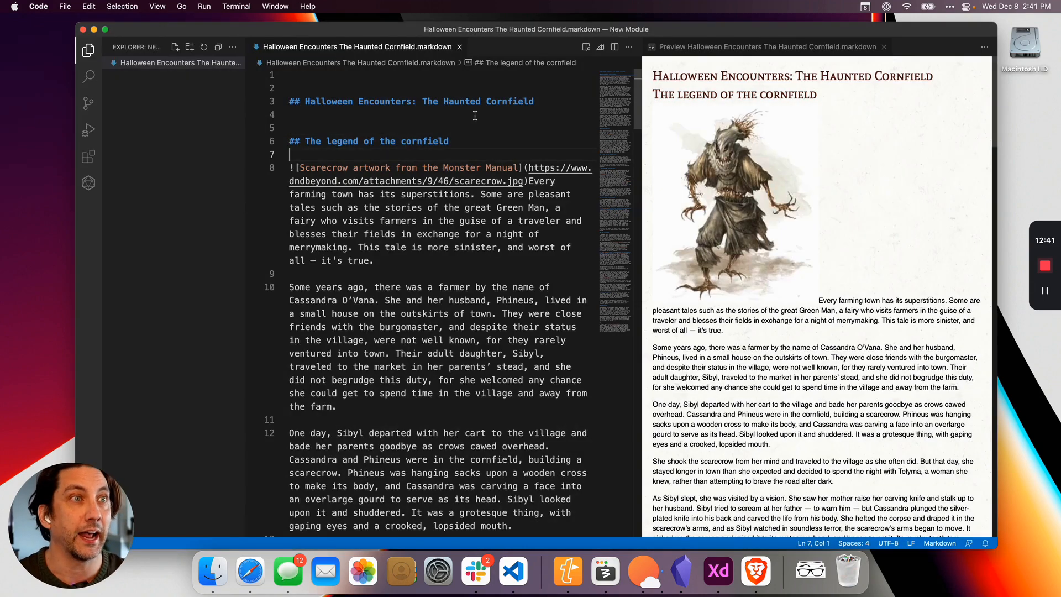
# Follow the scarecrow link from the preview's Adventure start section to its D&D Beyond page, close that page and return to Visual Studio Code.
pyautogui.scroll(-5, 839, 310)
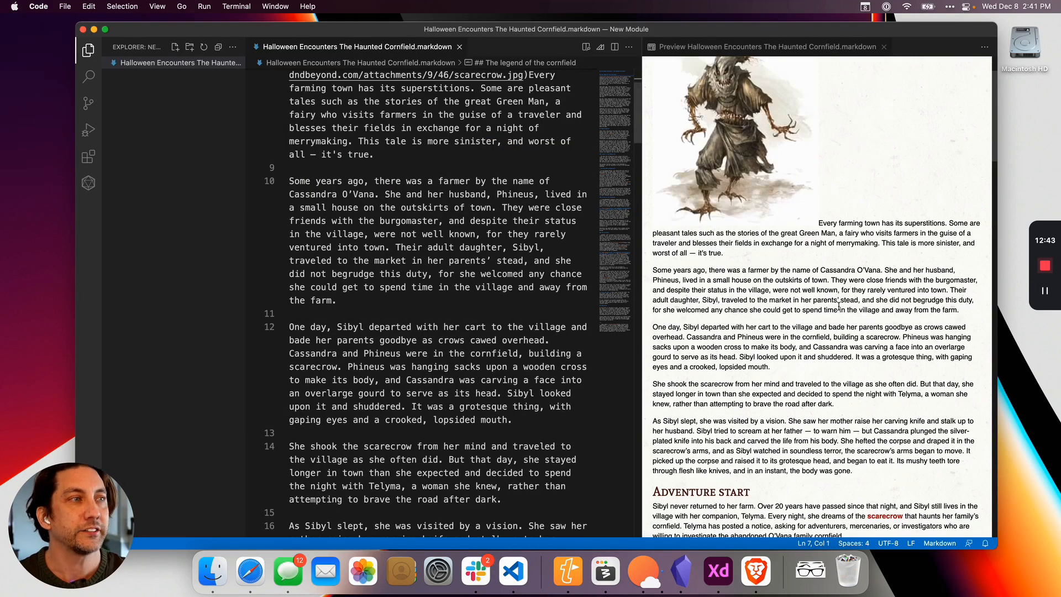
pyautogui.scroll(-2, 839, 352)
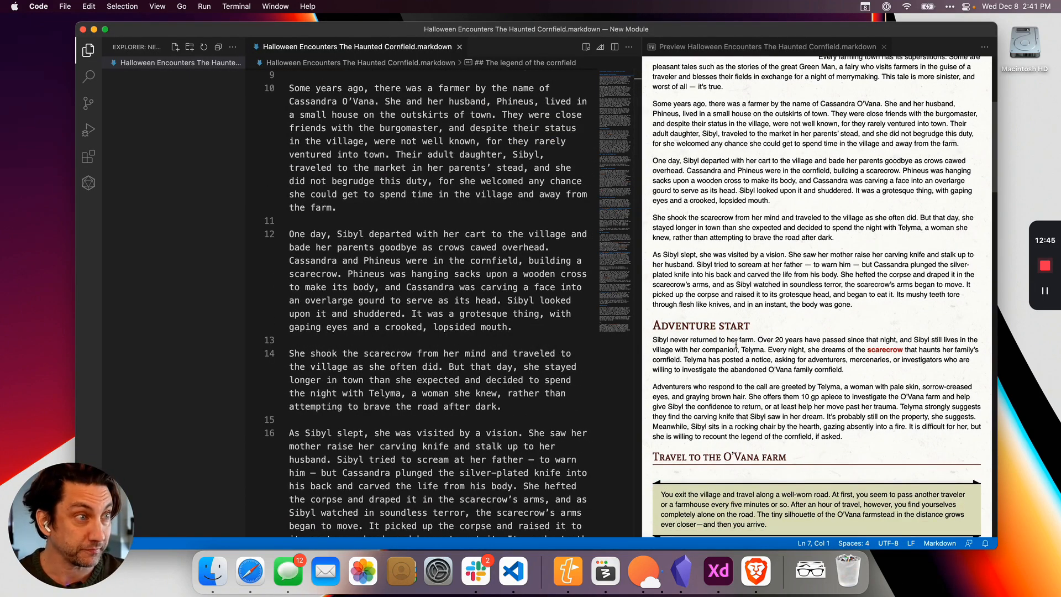
pyautogui.moveTo(710, 34); pyautogui.dragTo(685, 37)
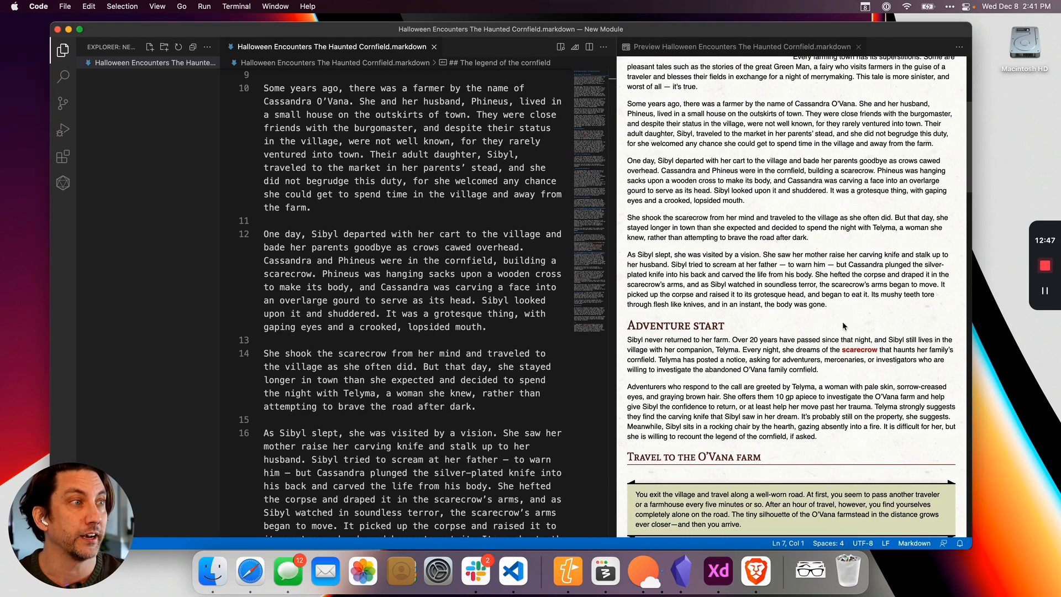
pyautogui.scroll(-5, 811, 379)
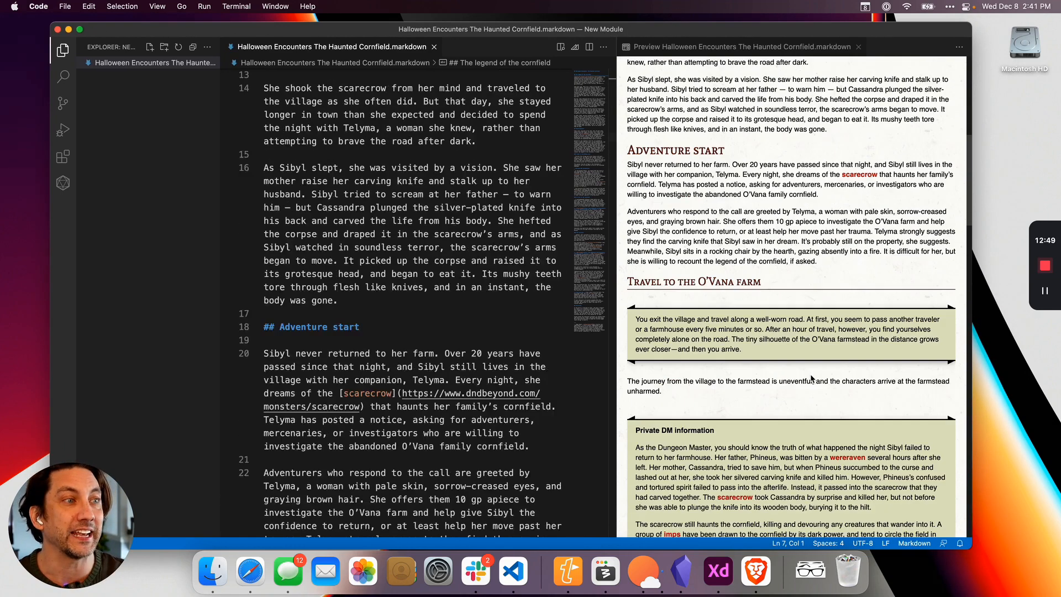
pyautogui.click(855, 175)
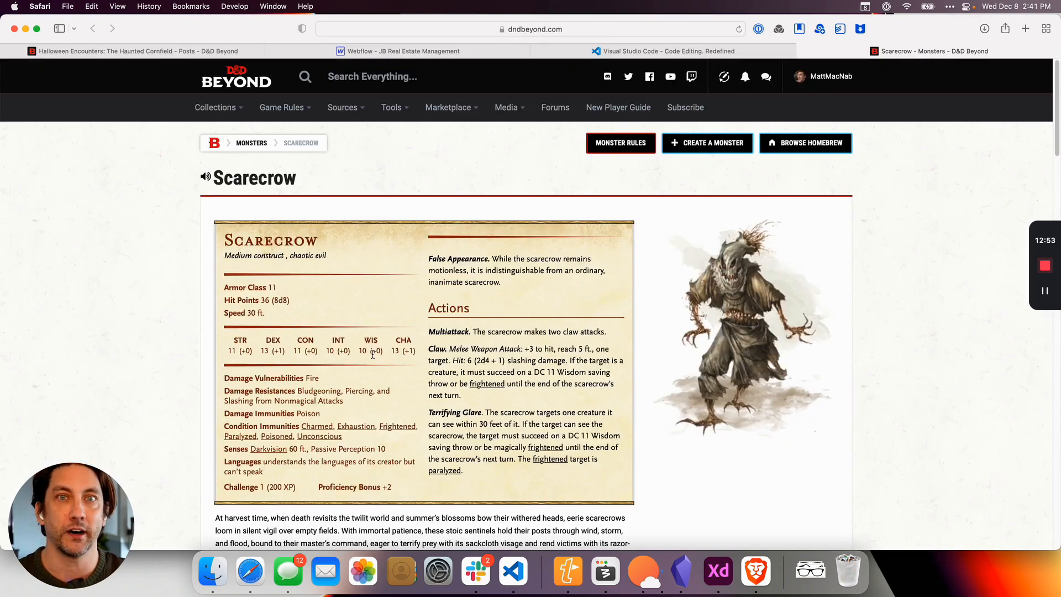
pyautogui.click(802, 51)
pyautogui.press('super+Tab')
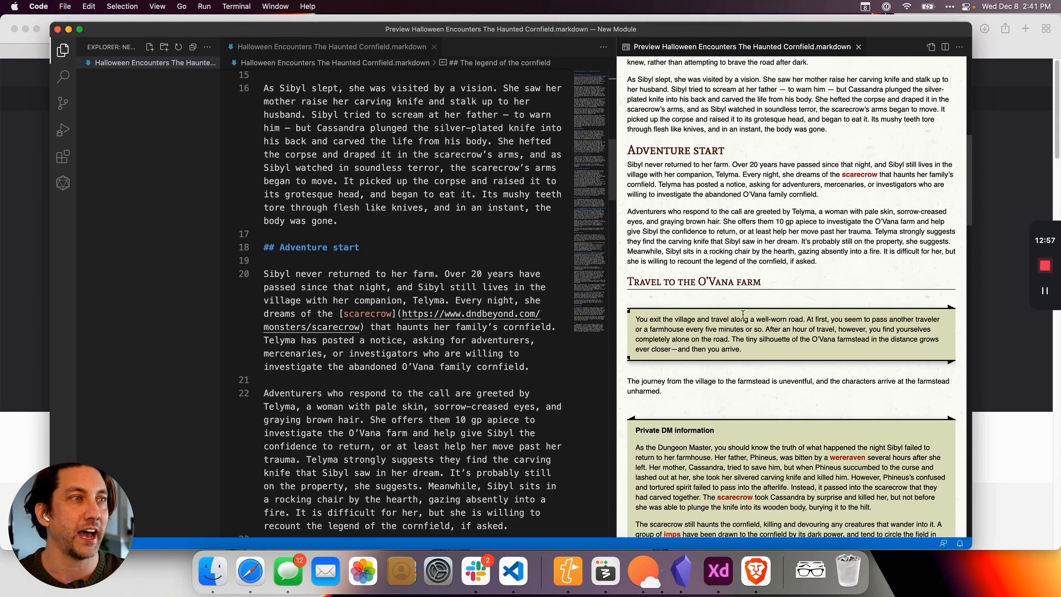
# Compare the scarecrow sentence in the Adventure start preview with its Markdown source.
pyautogui.moveTo(810, 174); pyautogui.dragTo(763, 174)
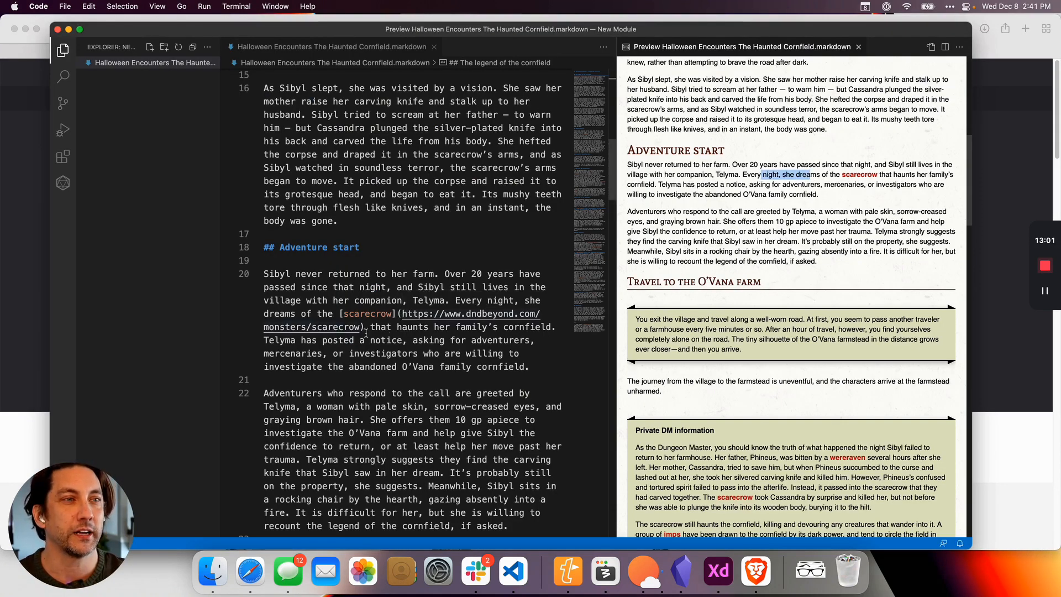
pyautogui.click(407, 340)
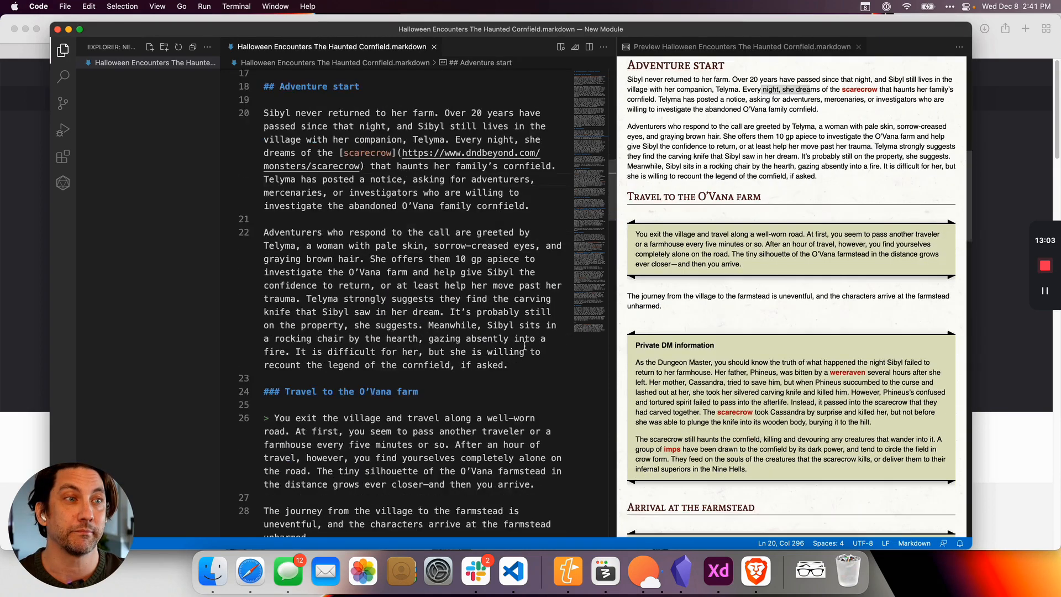
pyautogui.scroll(-1, 524, 346)
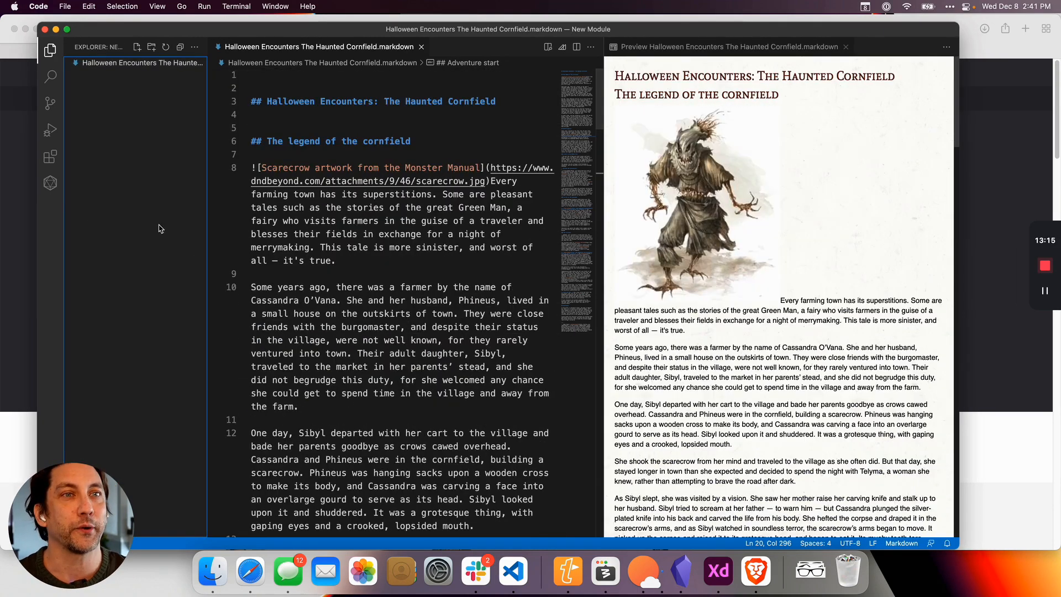
# Create an EncounterPlus module project file, open the resulting Module.yaml and reposition the editor window.
pyautogui.click(48, 189)
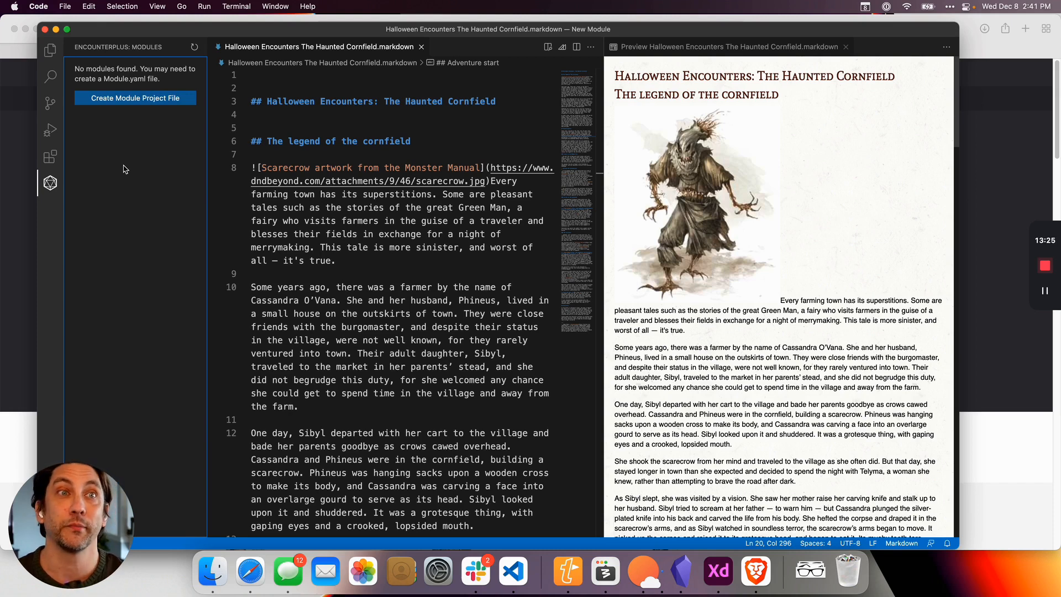
pyautogui.click(134, 102)
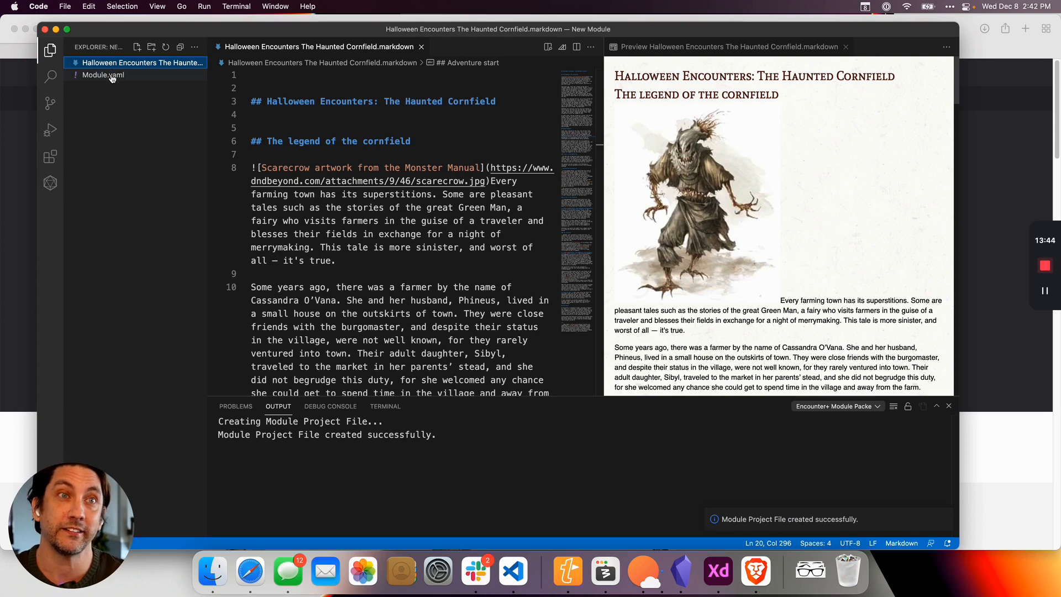
pyautogui.click(107, 75)
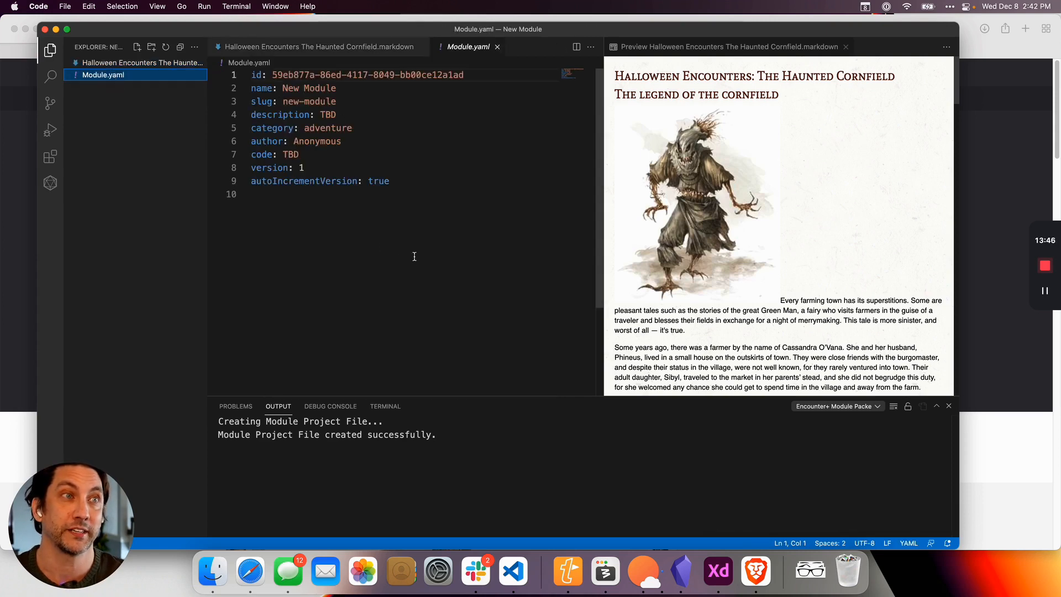
pyautogui.moveTo(456, 31); pyautogui.dragTo(492, 23)
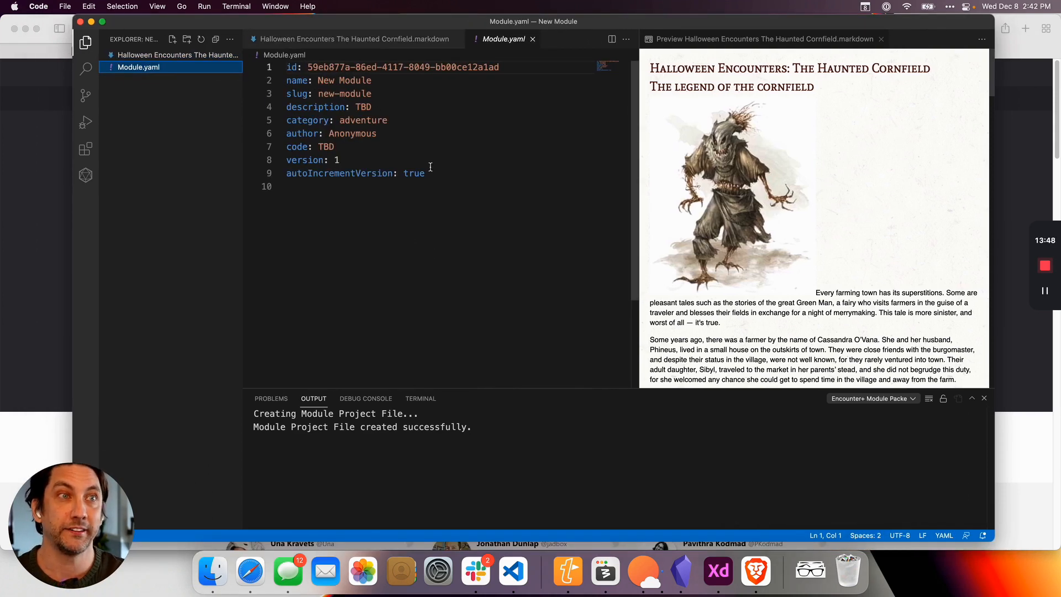
# Set the module name in Module.yaml to Haunted Cornfield.
pyautogui.moveTo(437, 174); pyautogui.dragTo(413, 193)
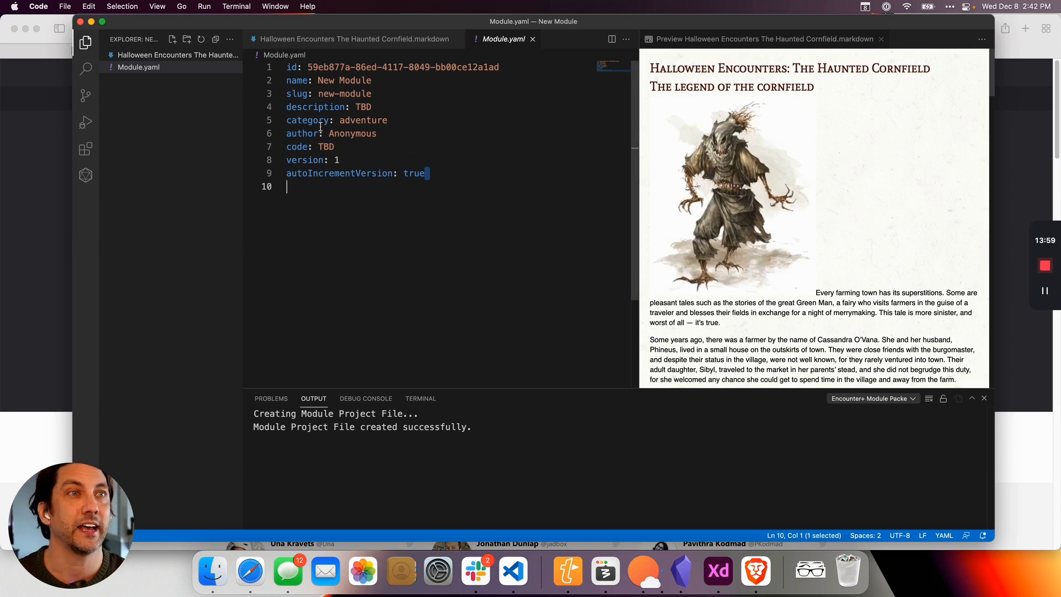
pyautogui.click(319, 80)
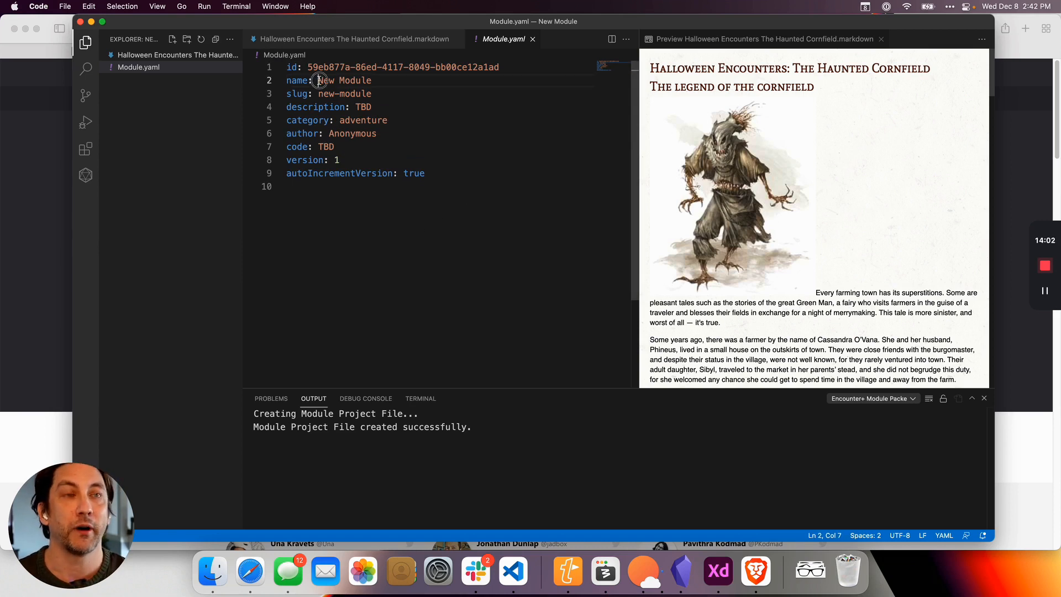
pyautogui.moveTo(318, 80); pyautogui.dragTo(372, 81)
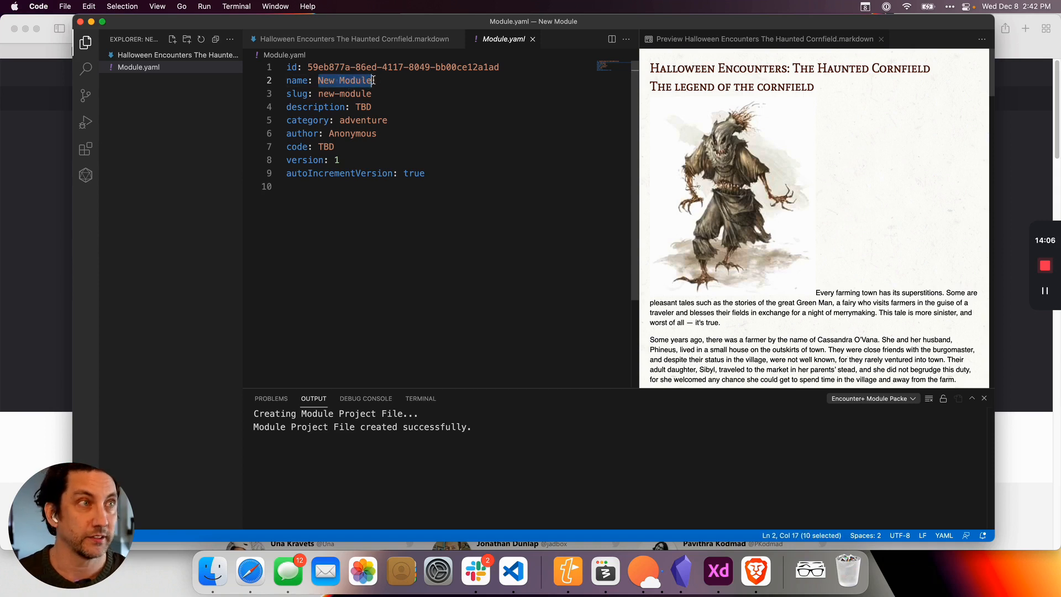
pyautogui.write('Haunted ')
pyautogui.write('Cornf')
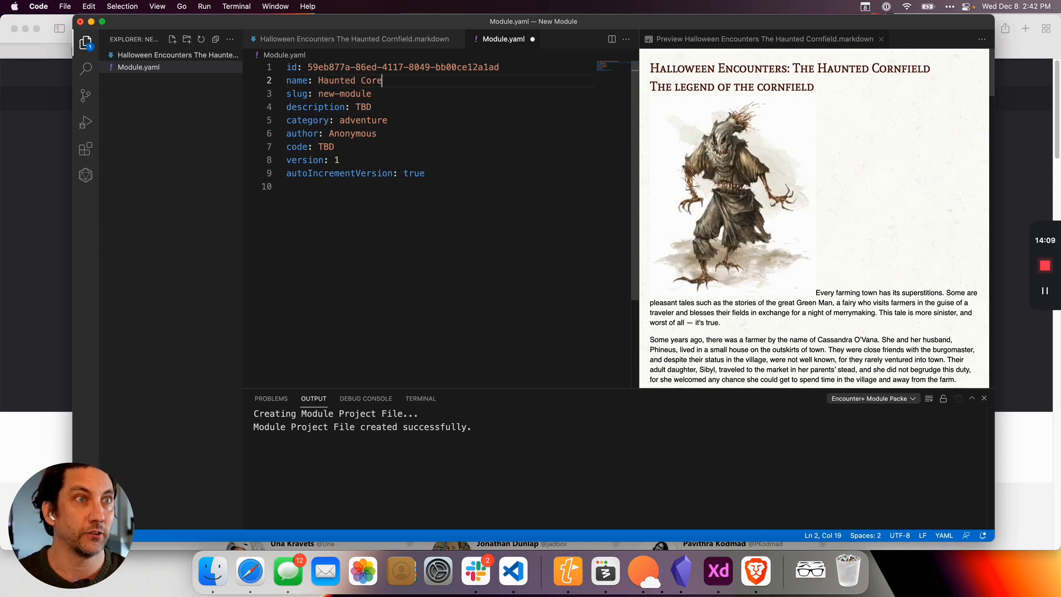
pyautogui.press('BackSpace')
pyautogui.press('BackSpace')
pyautogui.write('nfiel')
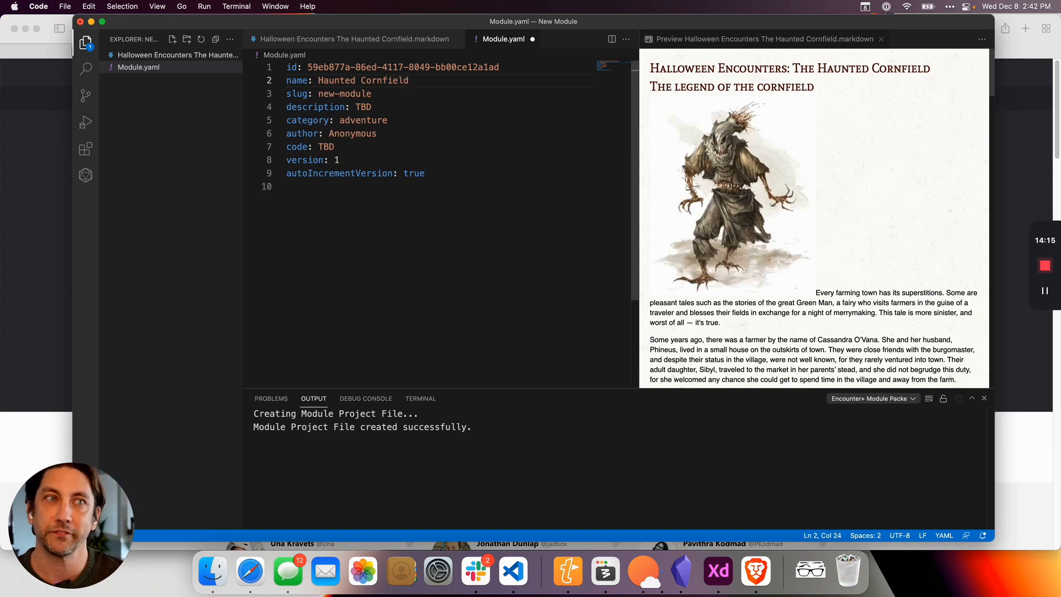
pyautogui.write('d')
# Replace the slug value in Module.yaml with haunted-cornfield.
pyautogui.press('Down')
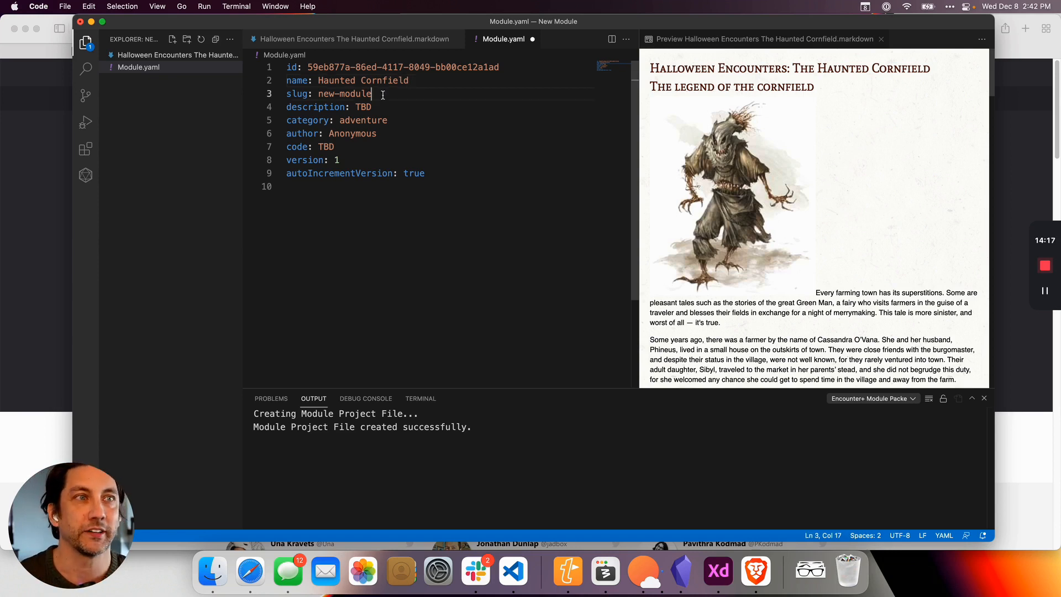
pyautogui.hotkey('shift', 'alt', 'Left')
pyautogui.press('BackSpace')
pyautogui.press('BackSpace')
pyautogui.press('BackSpace')
pyautogui.press('BackSpace')
pyautogui.press('BackSpace')
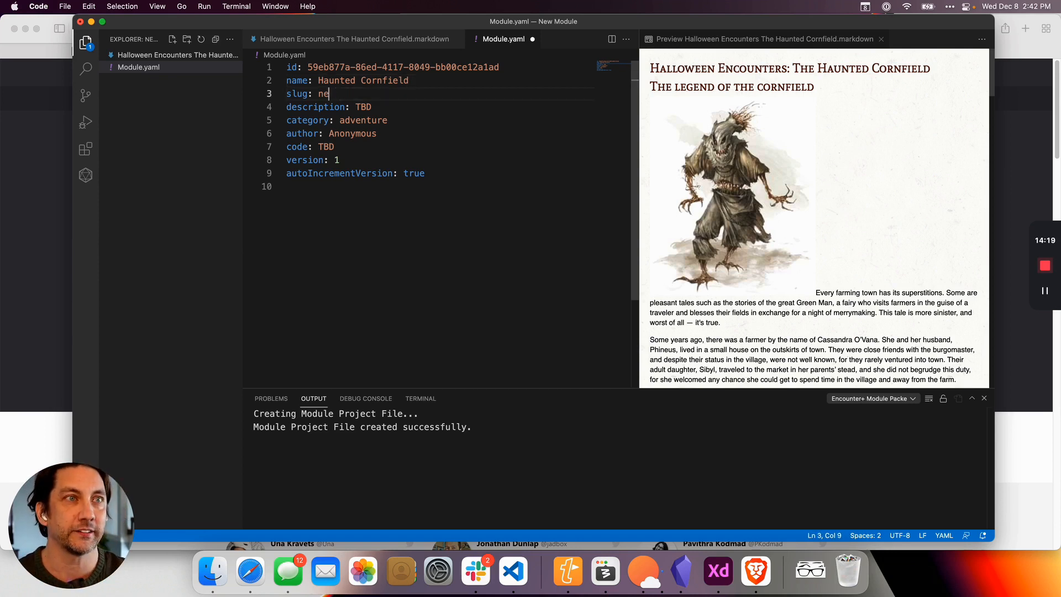
pyautogui.write('haun')
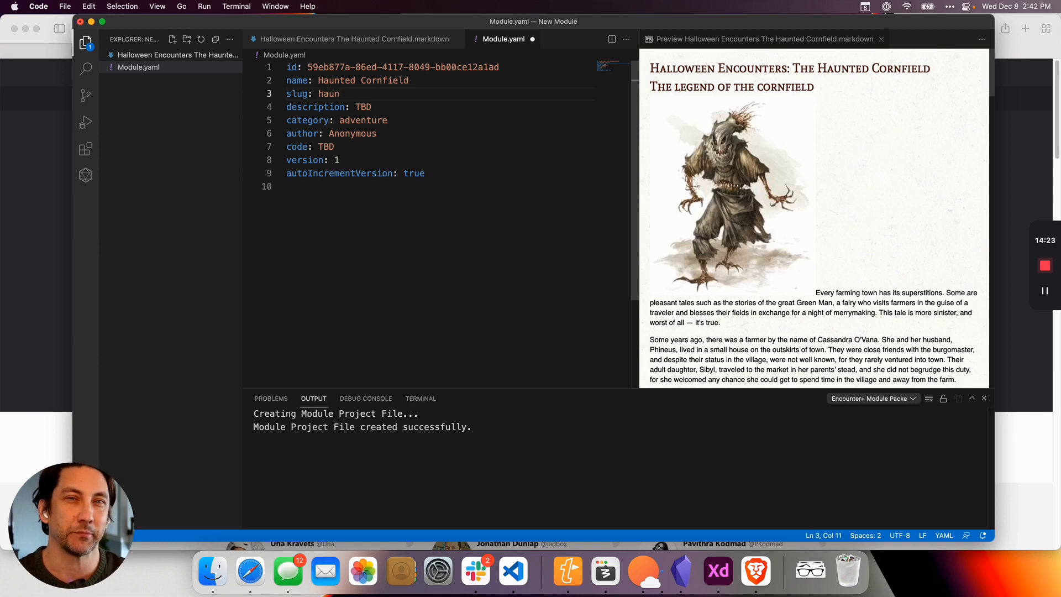
pyautogui.write('ted-cornfield')
# Set the module description to "Spooky Halloween Barovian one-shot" and save Module.yaml.
pyautogui.press('Down')
pyautogui.hotkey('shift', 'alt', 'Left')
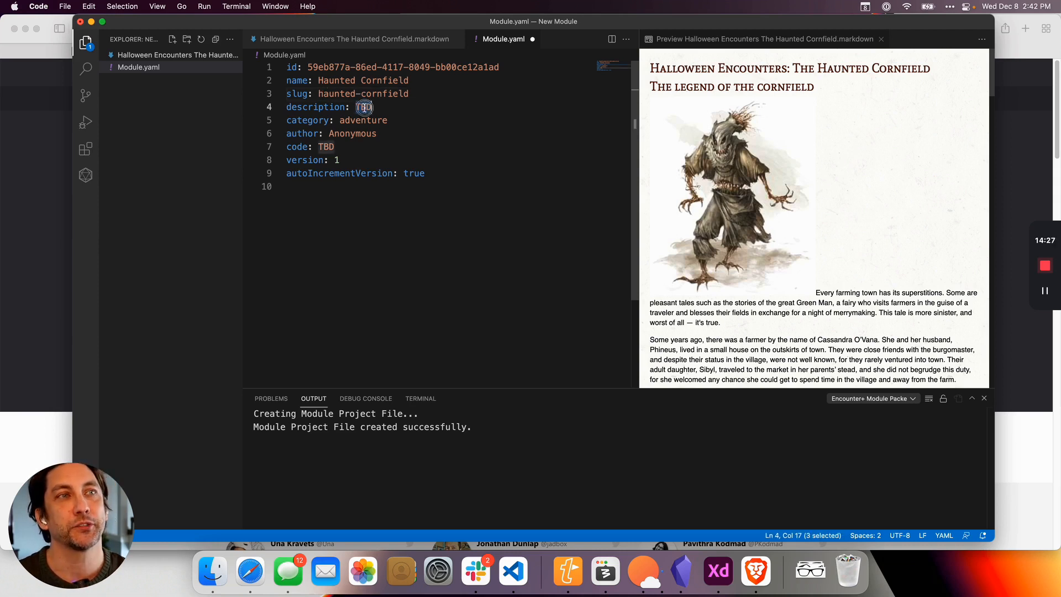
pyautogui.write('Spooky Halloween Barovian one-shot')
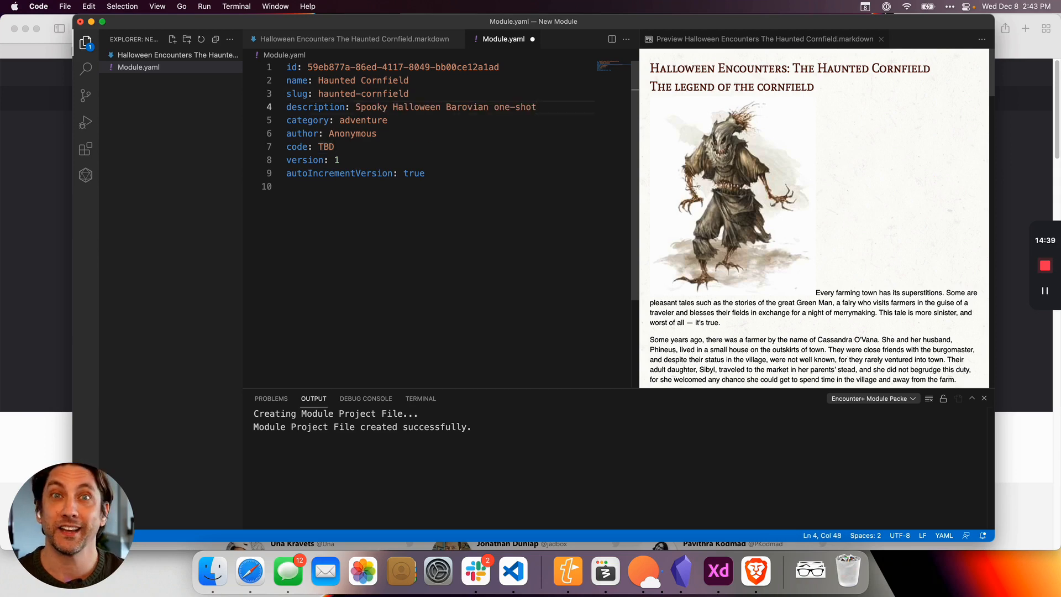
pyautogui.click(398, 204)
pyautogui.press('super+s')
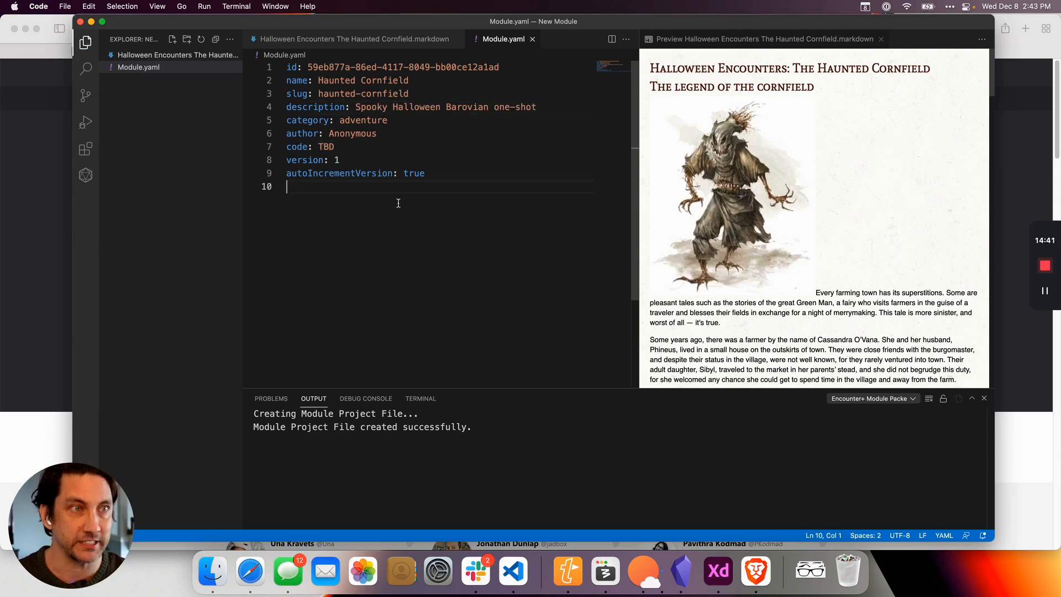
# Bring the Haunted Cornfield Markdown document to the front and build the Haunted Cornfield module from the EncounterPlus modules list.
pyautogui.click(394, 46)
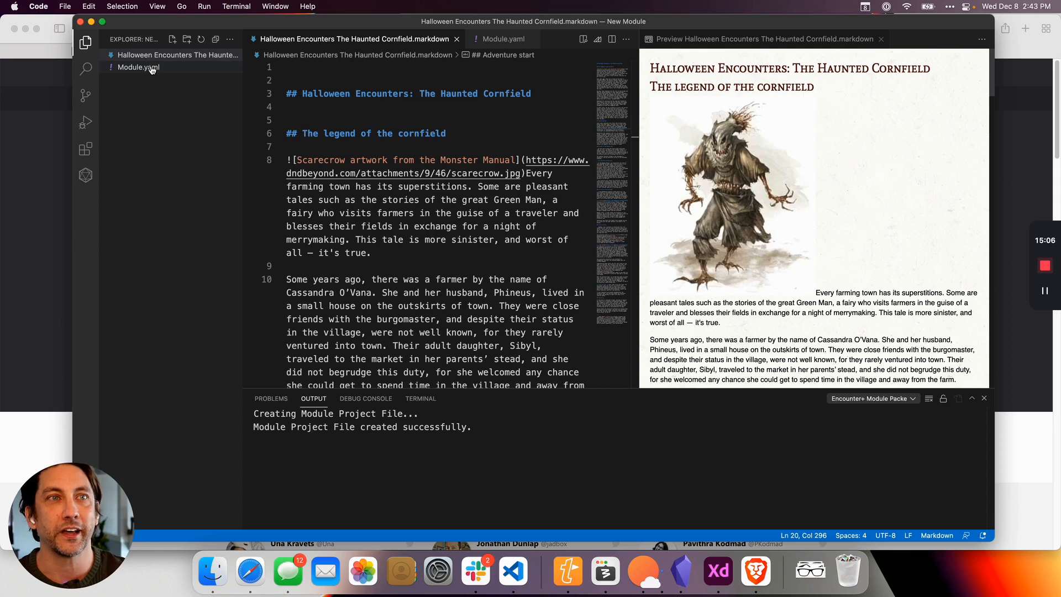
pyautogui.click(87, 178)
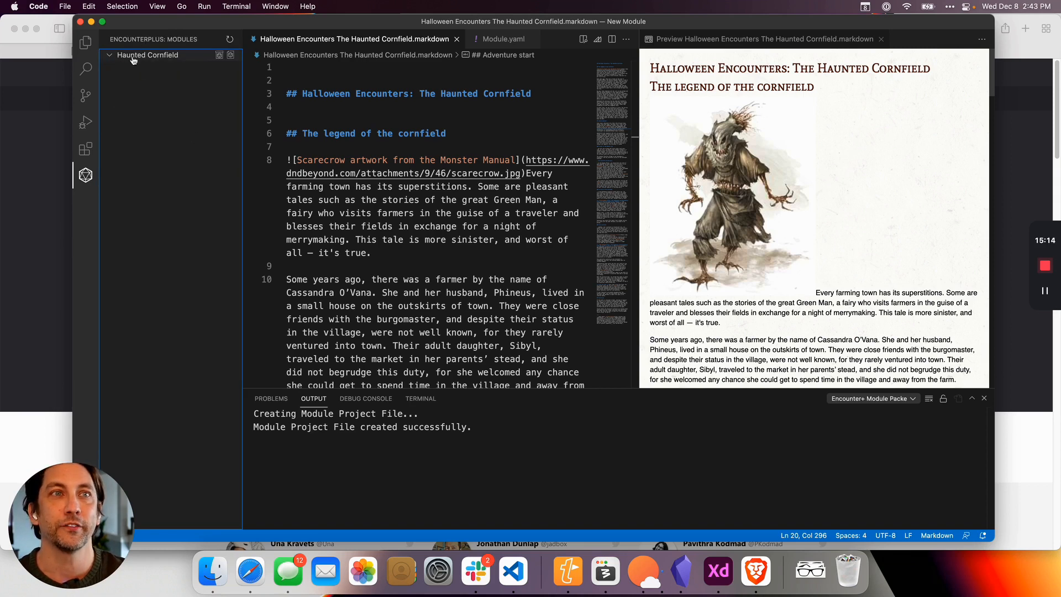
pyautogui.click(219, 57)
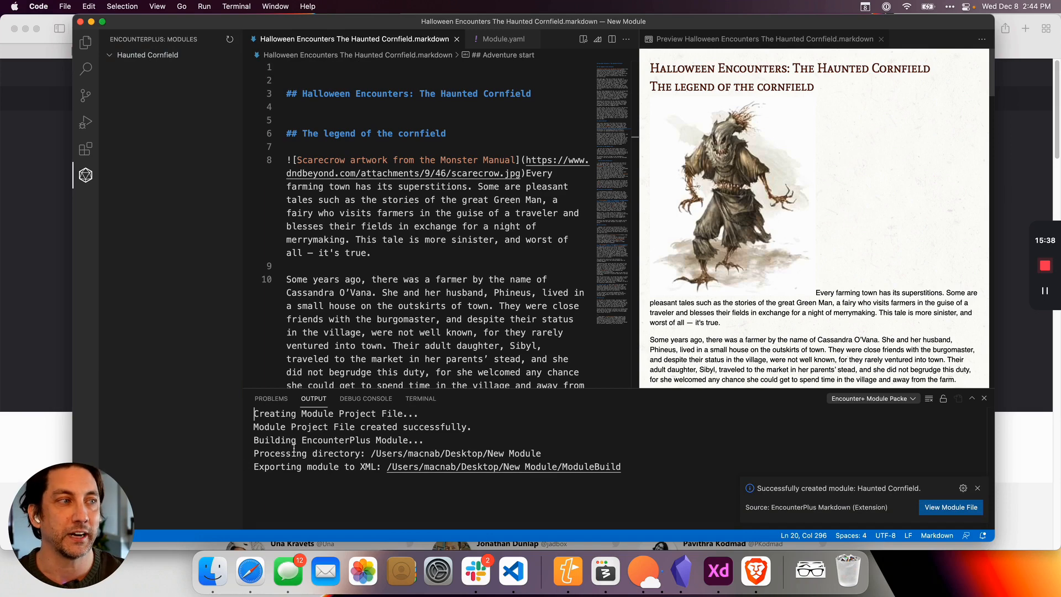
# Reveal the built module file in Finder and examine the contents of the ModuleBuild folder.
pyautogui.click(950, 509)
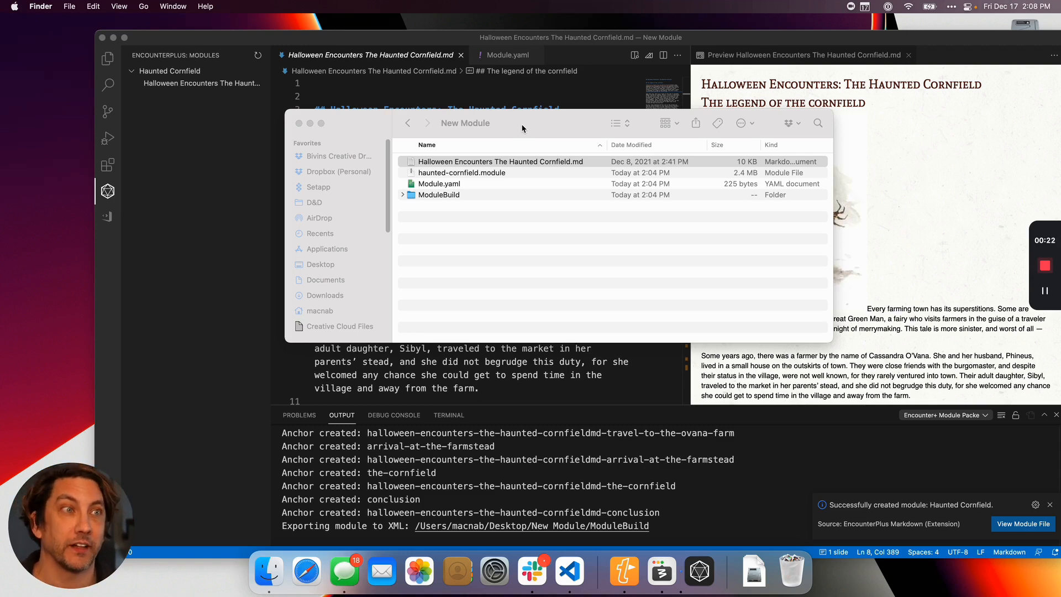
pyautogui.click(497, 173)
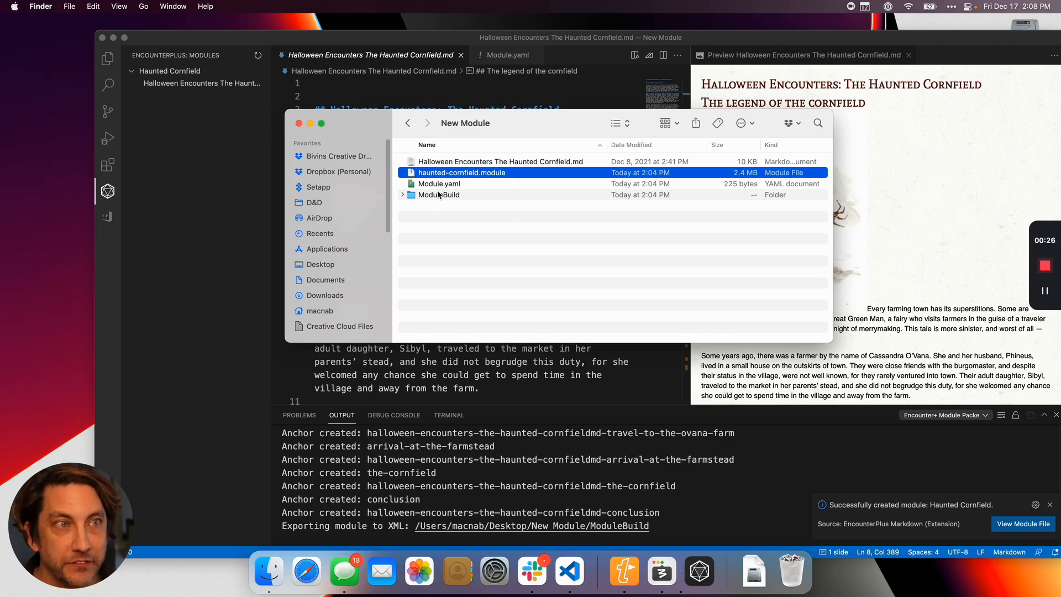
pyautogui.click(403, 195)
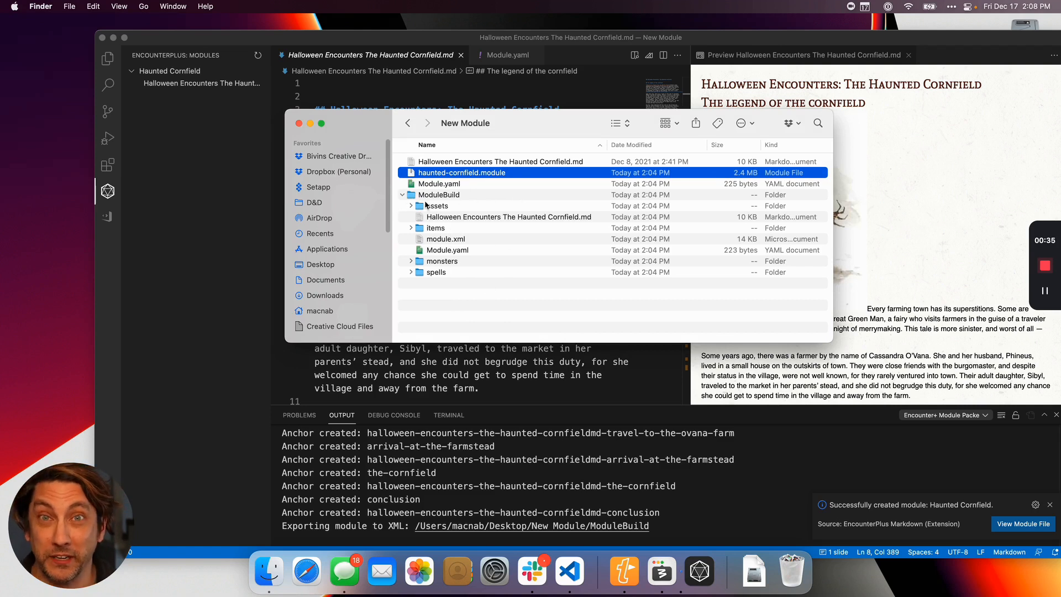
pyautogui.click(402, 195)
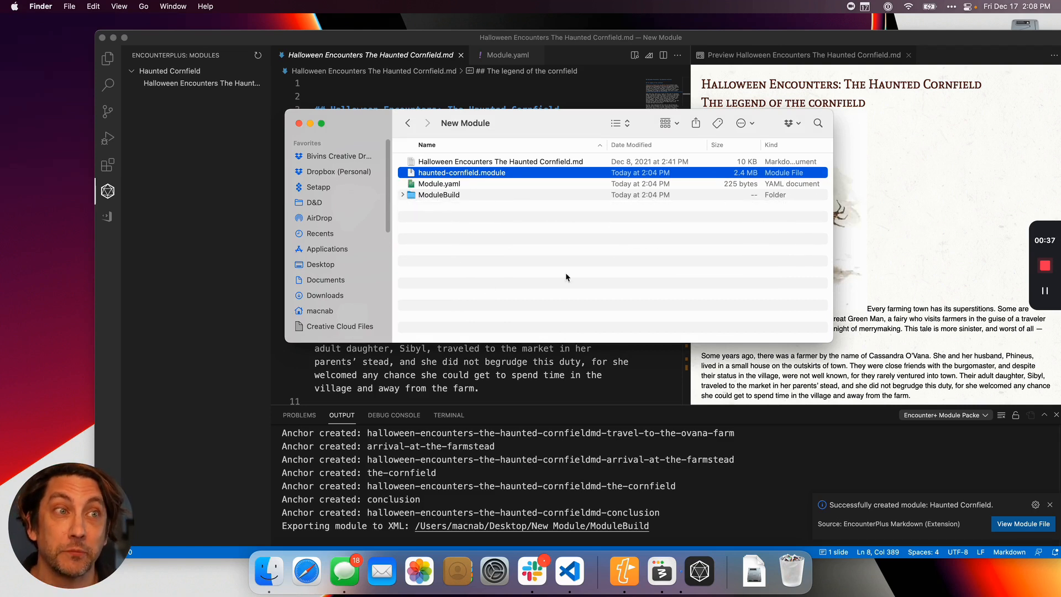
# Open haunted-cornfield.module in EncounterPlus, then enlarge and reposition the application window.
pyautogui.click(496, 176)
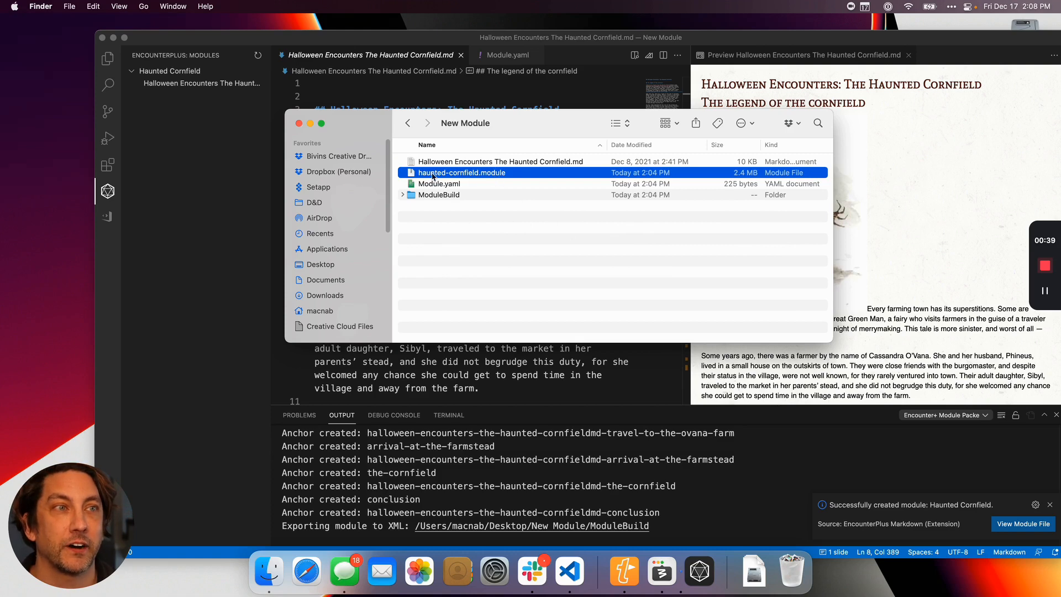
pyautogui.doubleClick(496, 176)
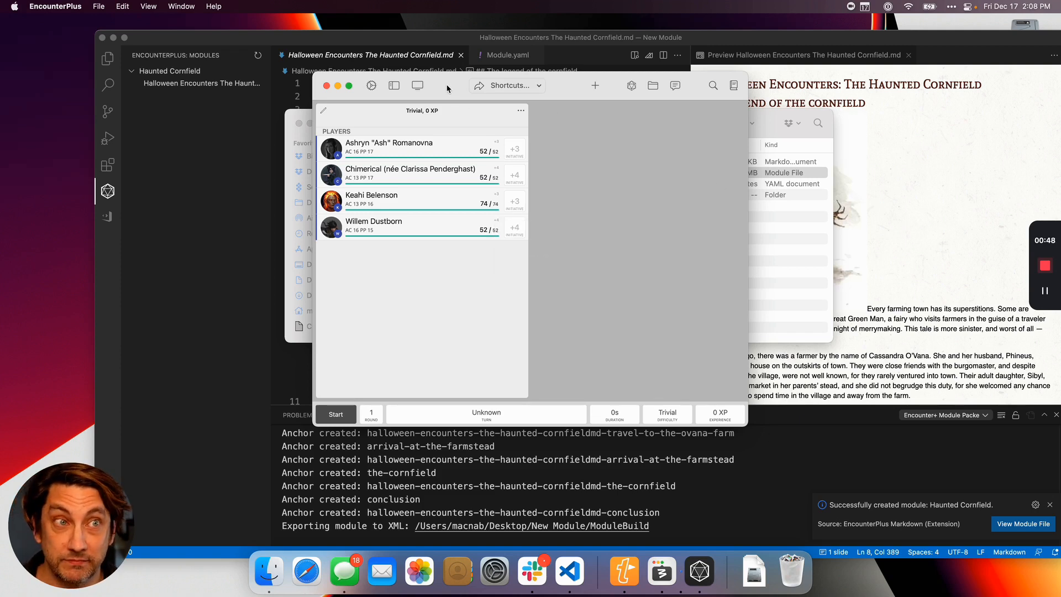
pyautogui.moveTo(448, 88); pyautogui.dragTo(302, 59)
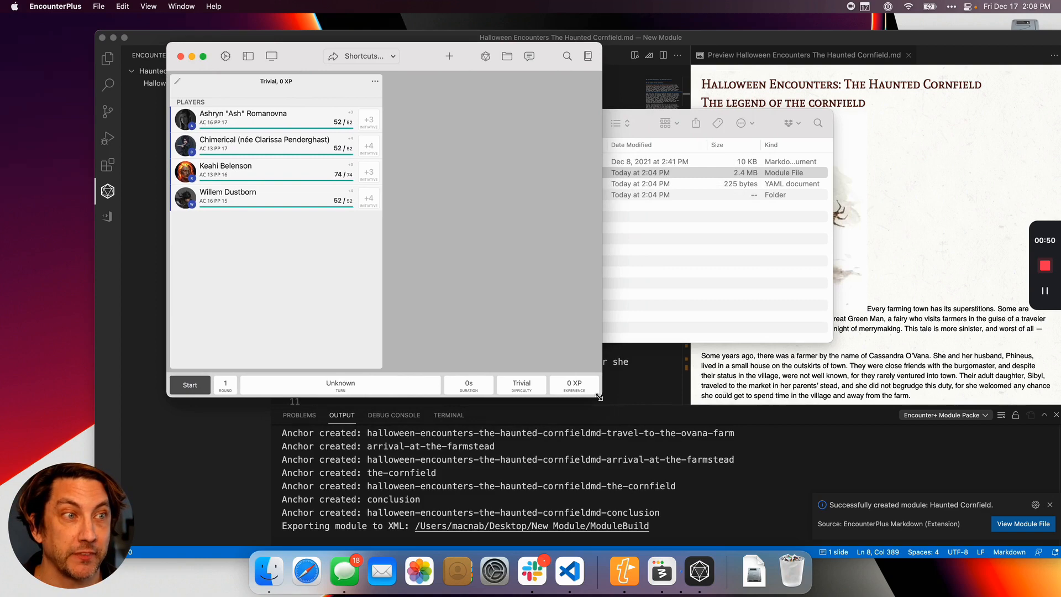
pyautogui.moveTo(598, 396); pyautogui.dragTo(943, 523)
pyautogui.moveTo(345, 57); pyautogui.dragTo(303, 52)
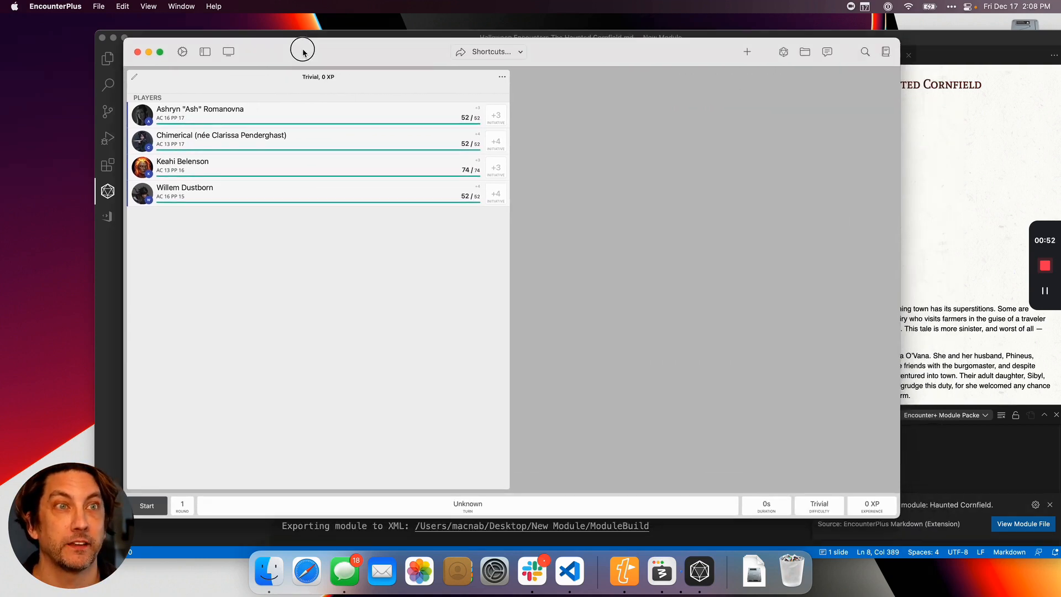
# Open the Haunted Cornfield module from the EncounterPlus library and display its Halloween Encounters The Haunted Cornfield.md page.
pyautogui.click(886, 51)
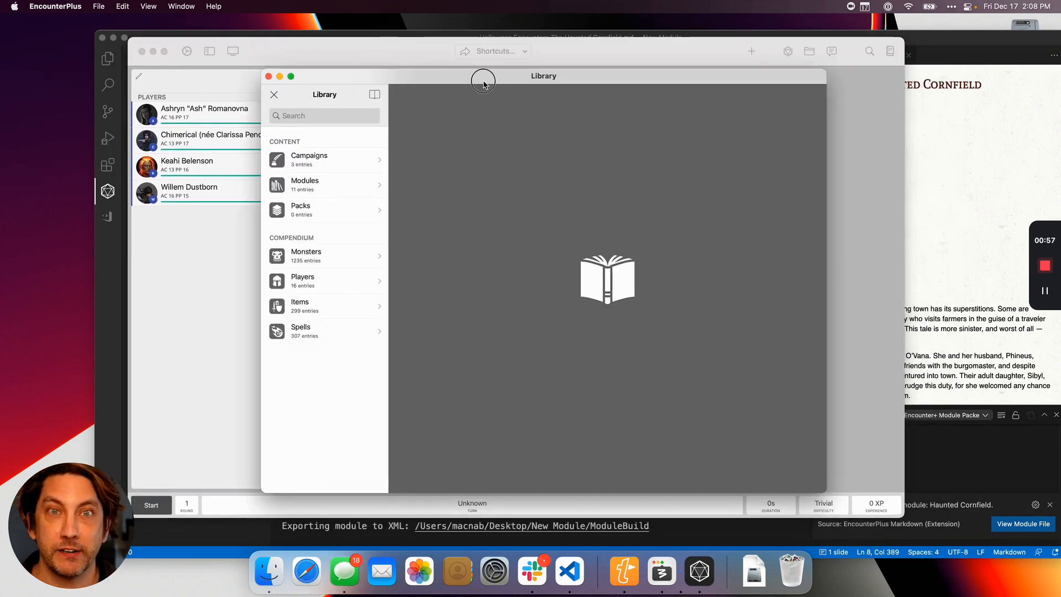
pyautogui.moveTo(483, 83); pyautogui.dragTo(479, 80)
pyautogui.click(301, 179)
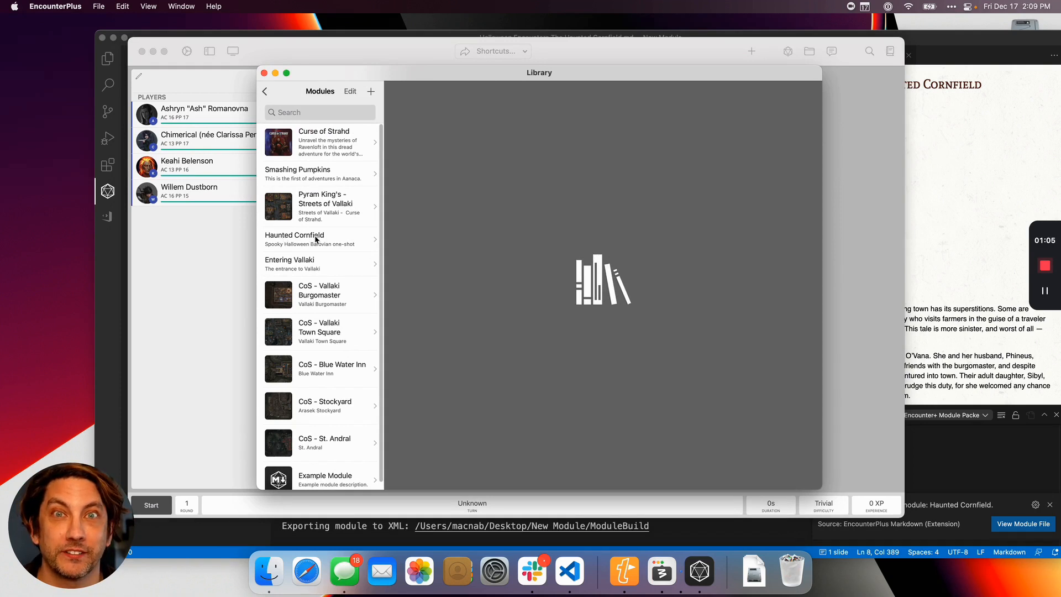
pyautogui.click(341, 248)
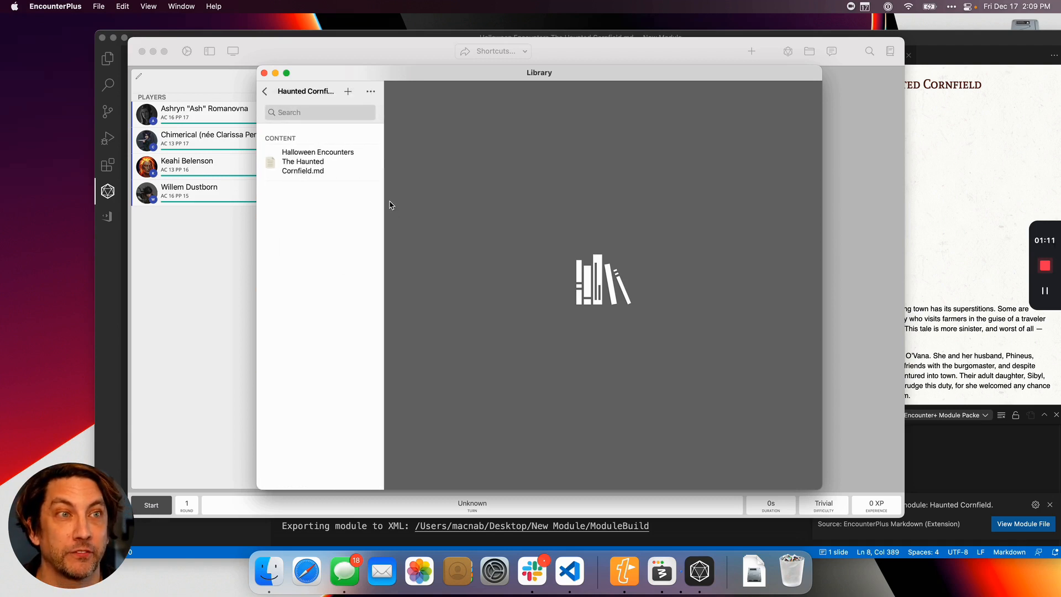
pyautogui.click(332, 171)
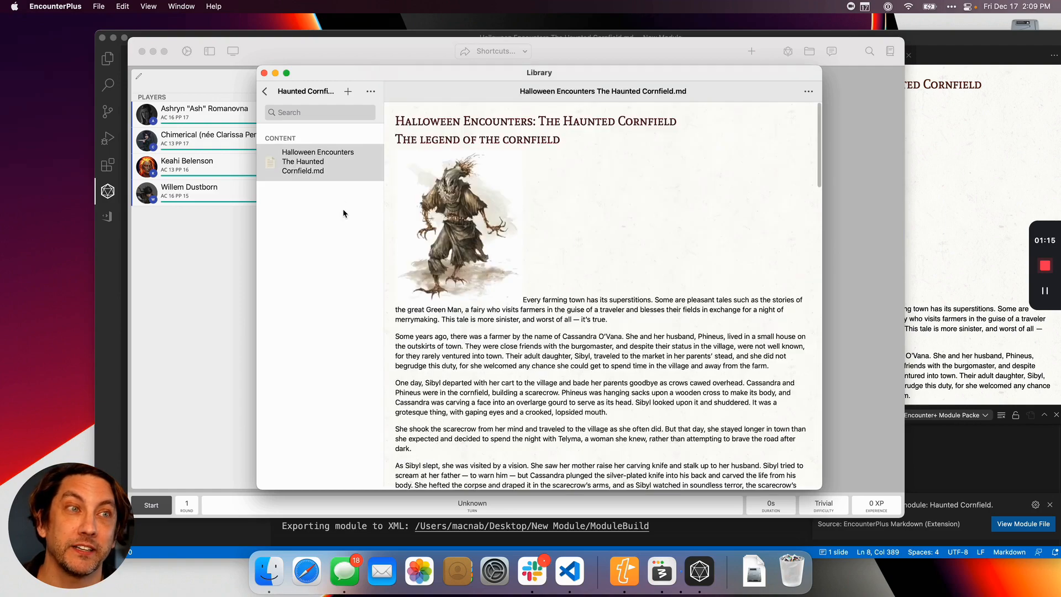
# Skim the imported adventure page through to its Conclusion and follow the scarecrow link in the Adventure start section.
pyautogui.scroll(-3, 584, 267)
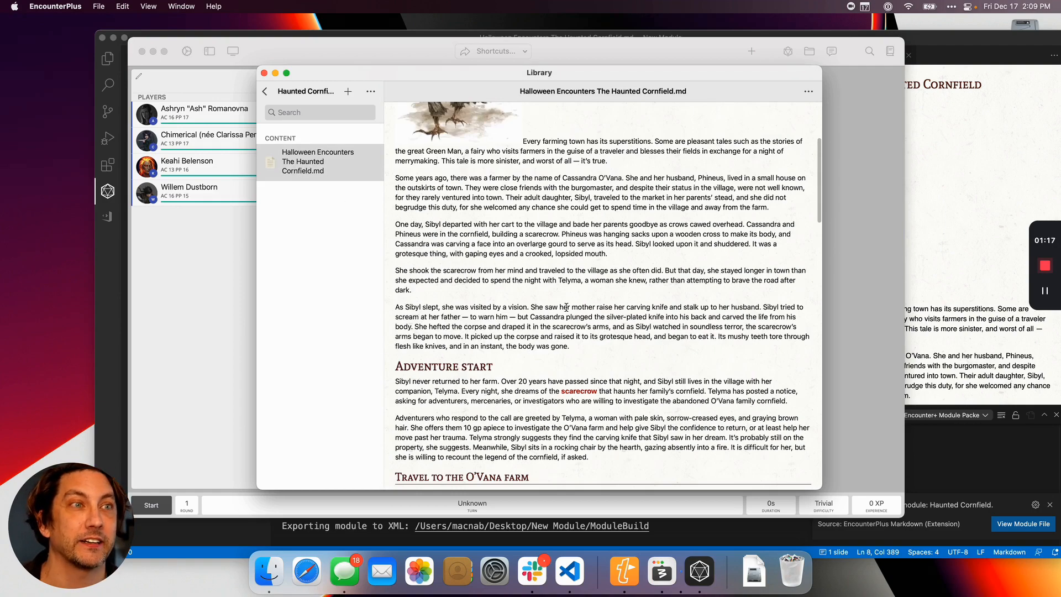
pyautogui.scroll(-3, 603, 319)
pyautogui.scroll(-5, 631, 297)
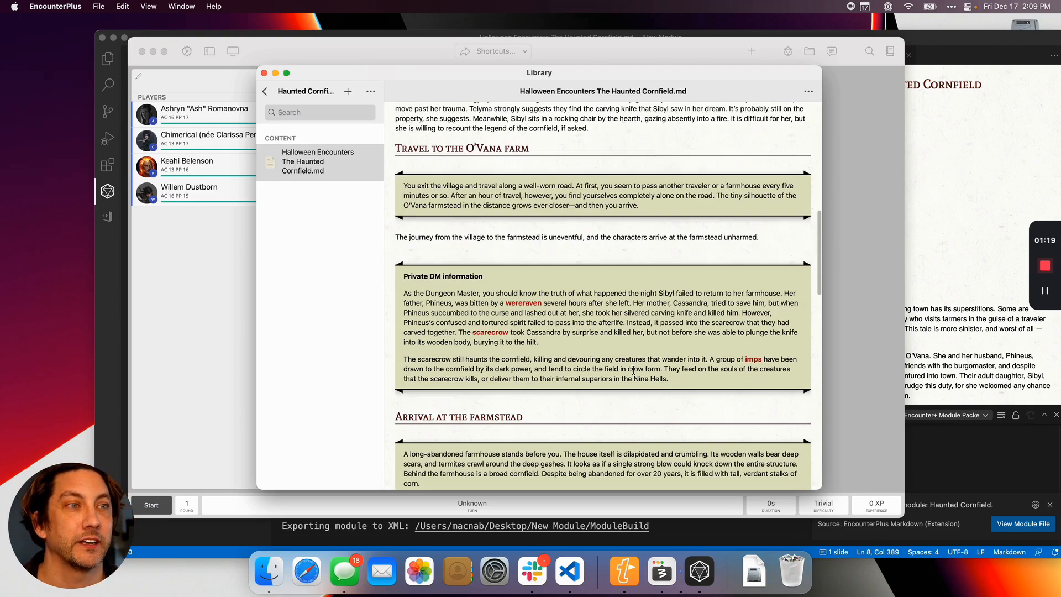
pyautogui.scroll(-10, 635, 373)
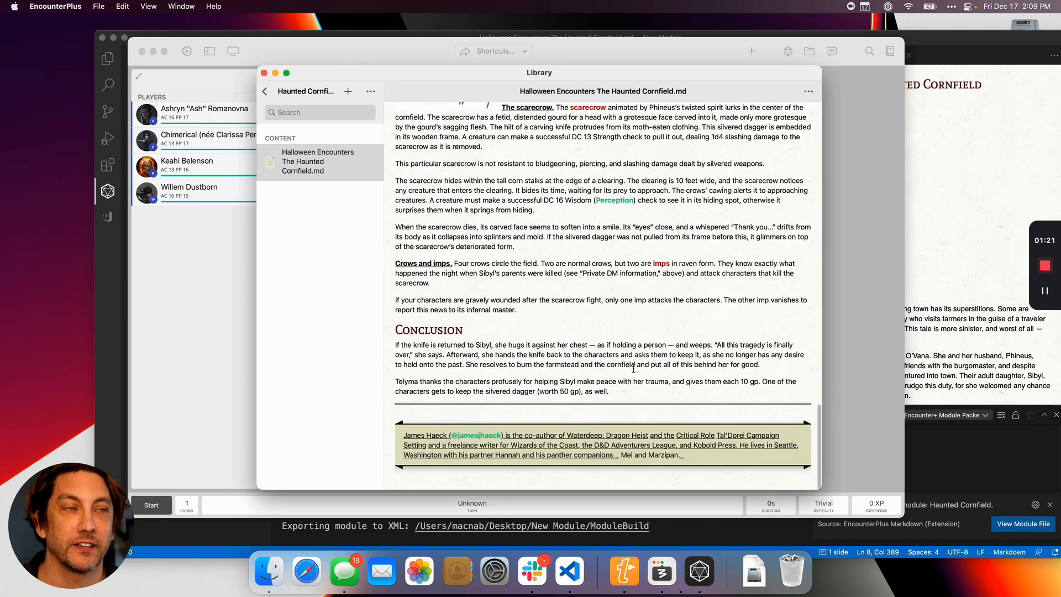
pyautogui.scroll(20, 634, 368)
pyautogui.scroll(-4, 633, 367)
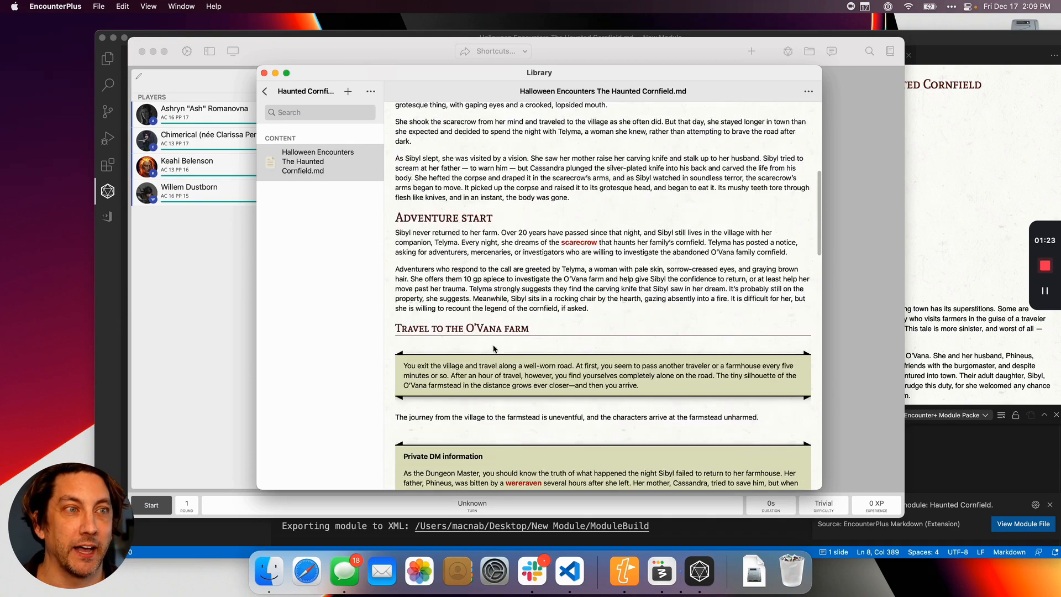
pyautogui.scroll(-8, 458, 406)
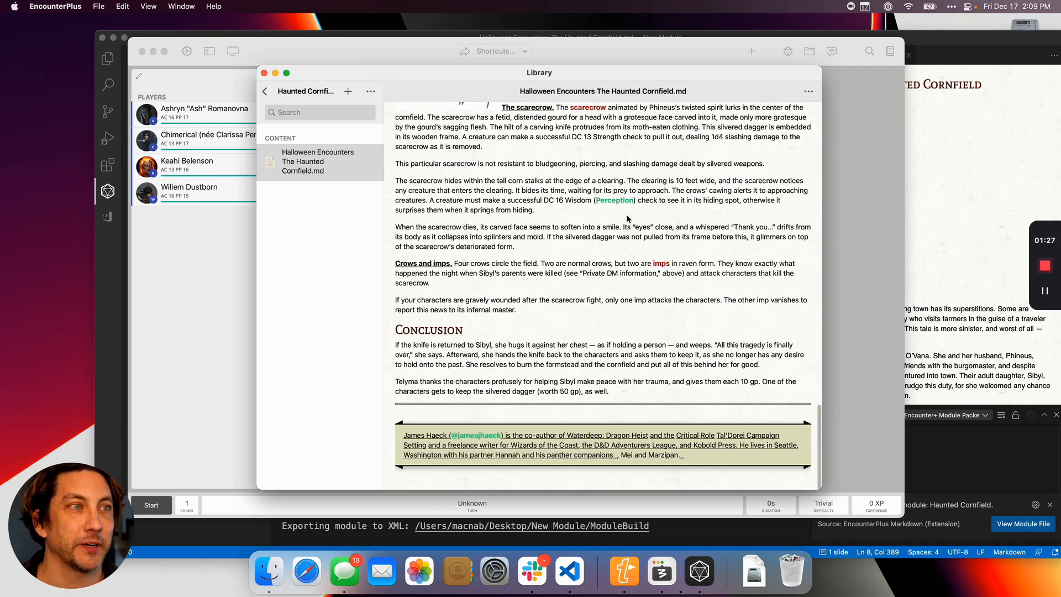
pyautogui.scroll(15, 575, 292)
pyautogui.scroll(-5, 575, 292)
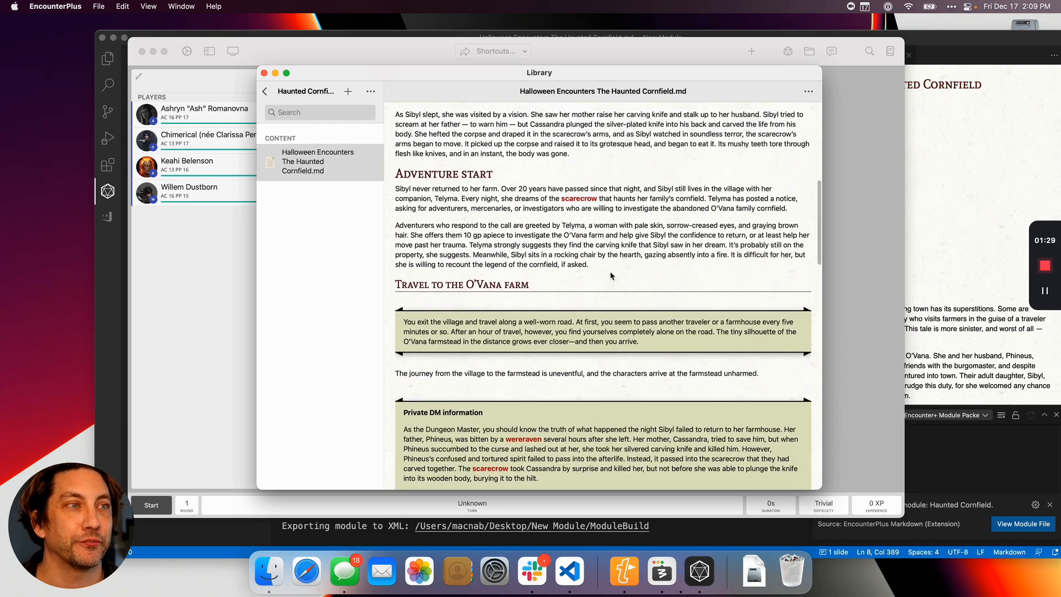
pyautogui.click(579, 199)
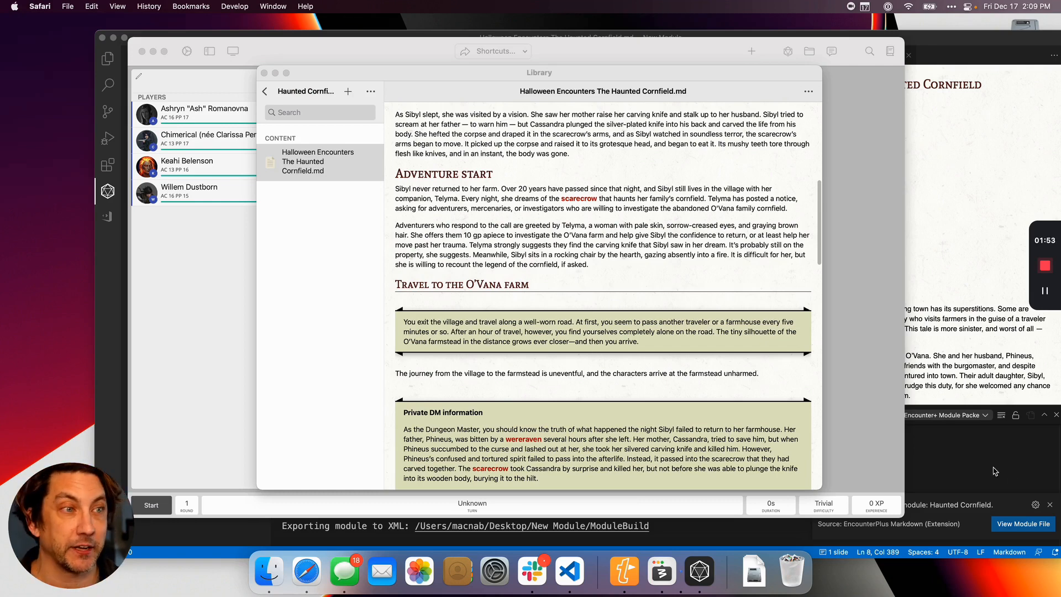
# Return to Visual Studio Code, reposition its window and show the New Module project's files.
pyautogui.click(950, 470)
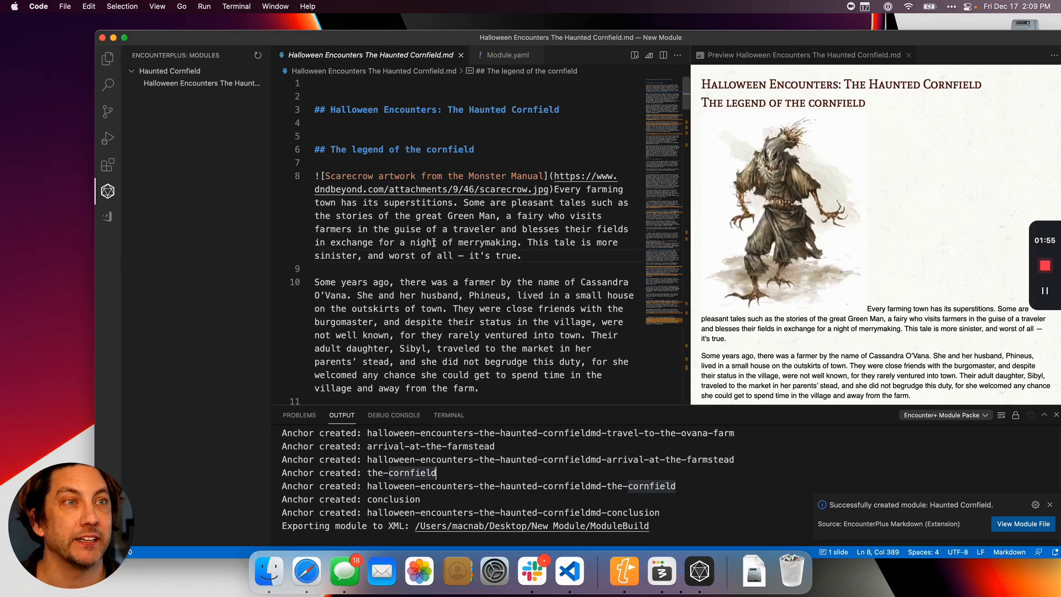
pyautogui.moveTo(708, 43); pyautogui.dragTo(704, 40)
pyautogui.click(103, 56)
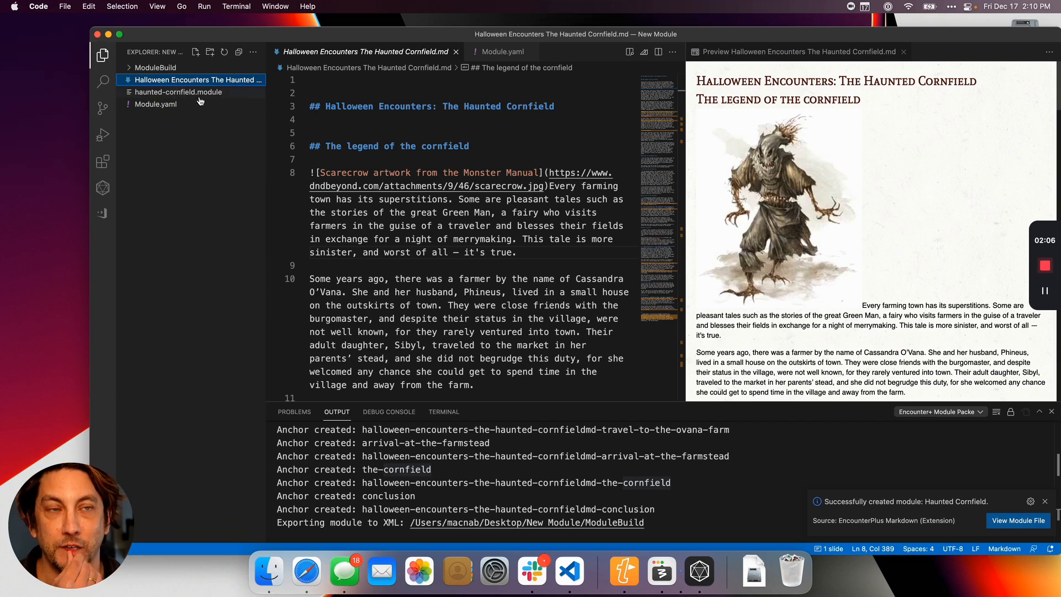
# Widen the file explorer to show the full Markdown file name and close the build output.
pyautogui.moveTo(267, 108); pyautogui.dragTo(325, 105)
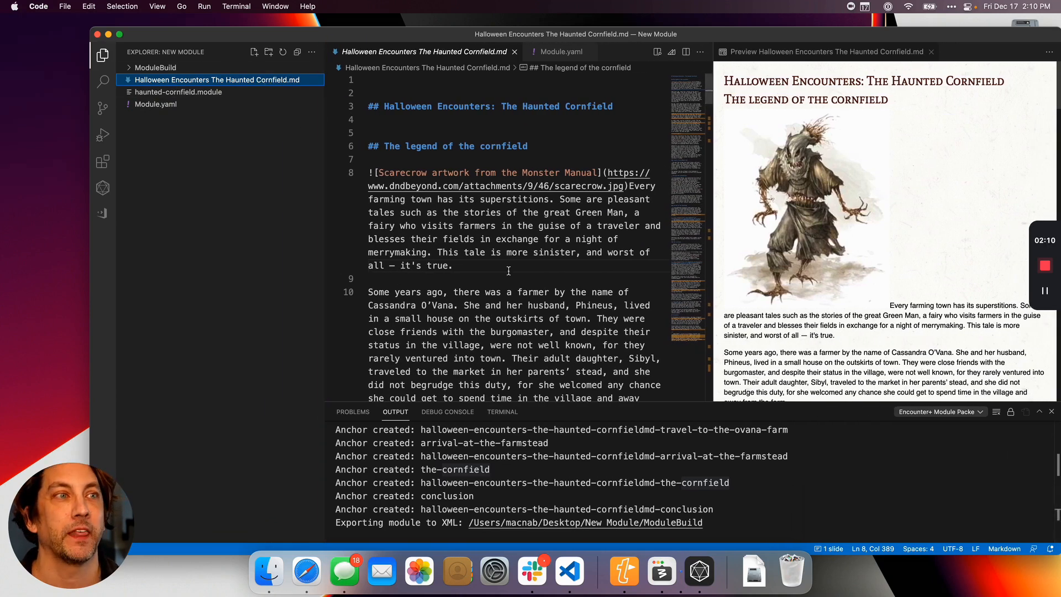
pyautogui.click(508, 270)
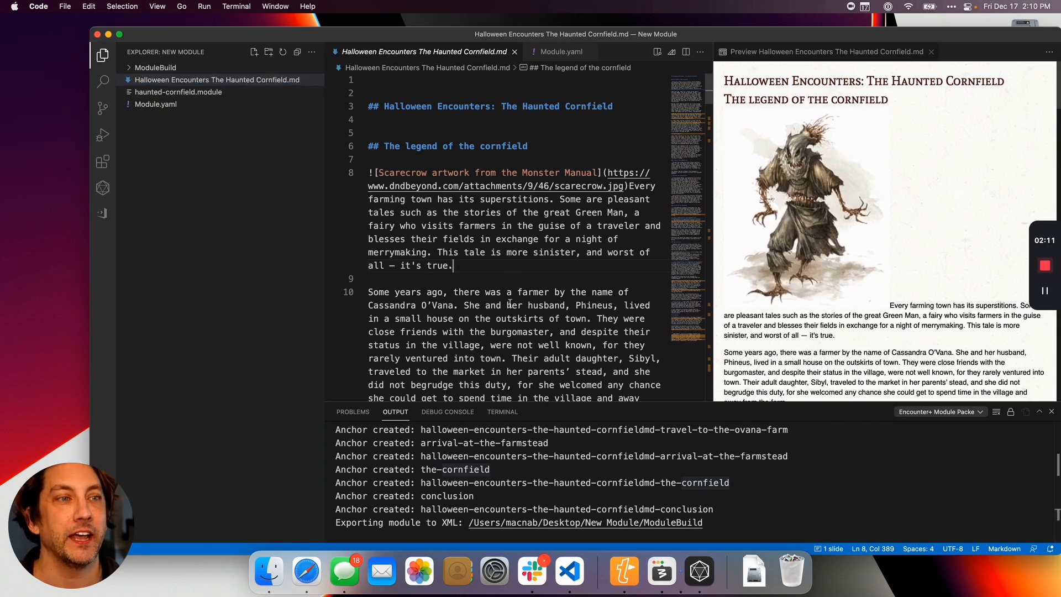
pyautogui.click(1052, 412)
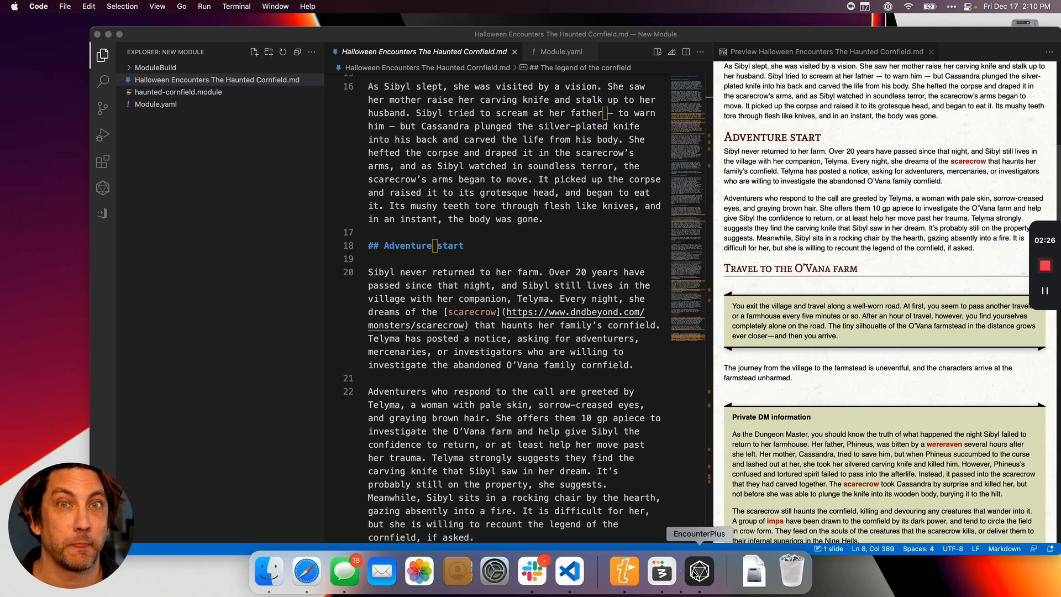
# Switch to EncounterPlus and go back from the Haunted Cornfield module to the library's Monsters list.
pyautogui.click(698, 572)
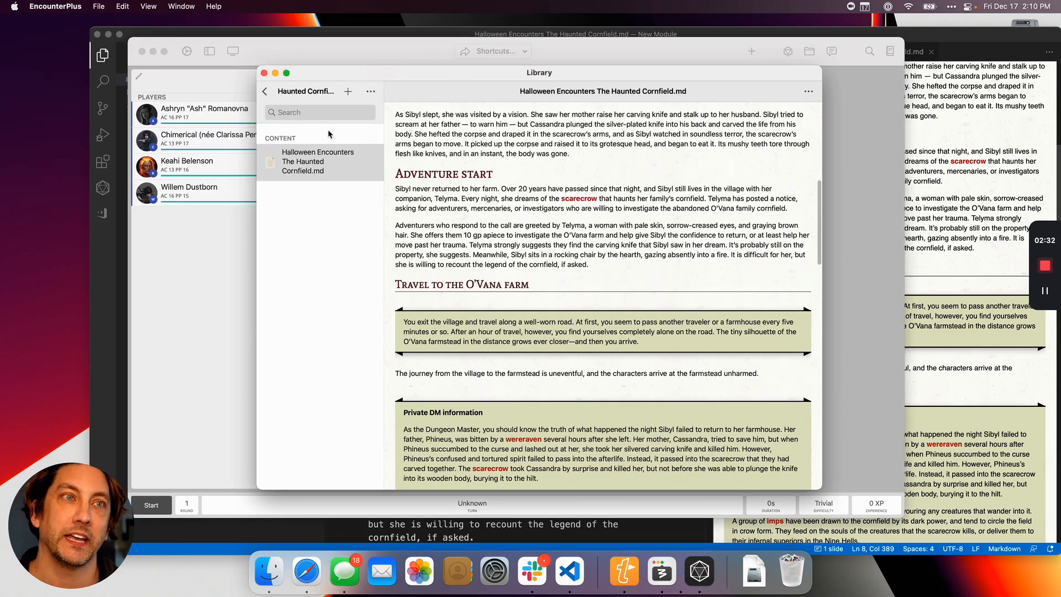
pyautogui.click(265, 92)
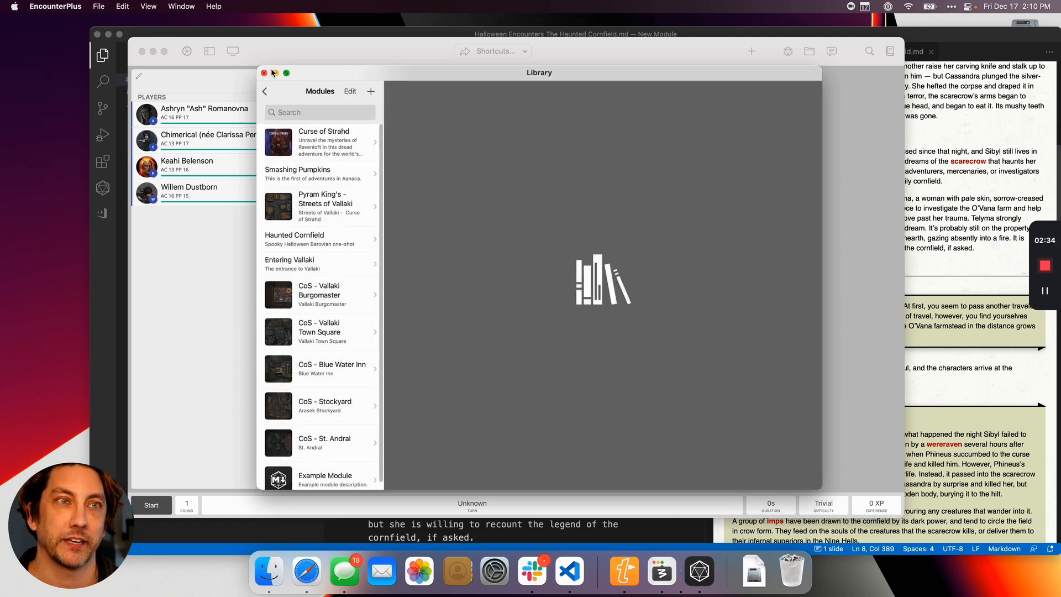
pyautogui.click(266, 92)
pyautogui.click(307, 258)
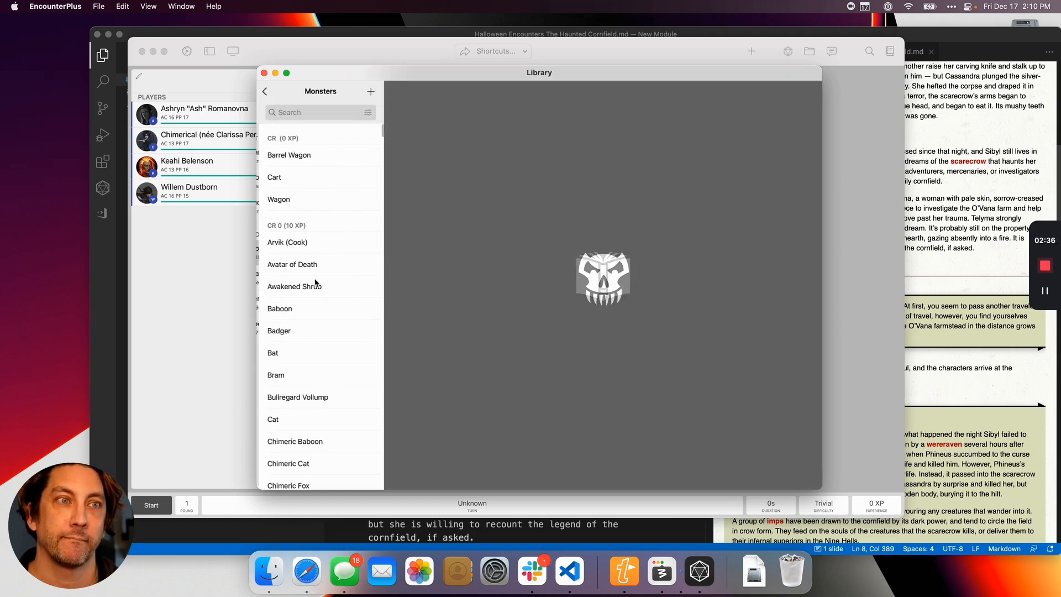
# Search the monsters for "scare", look through the Scarecrow entry and close the library.
pyautogui.click(309, 109)
pyautogui.write('scare')
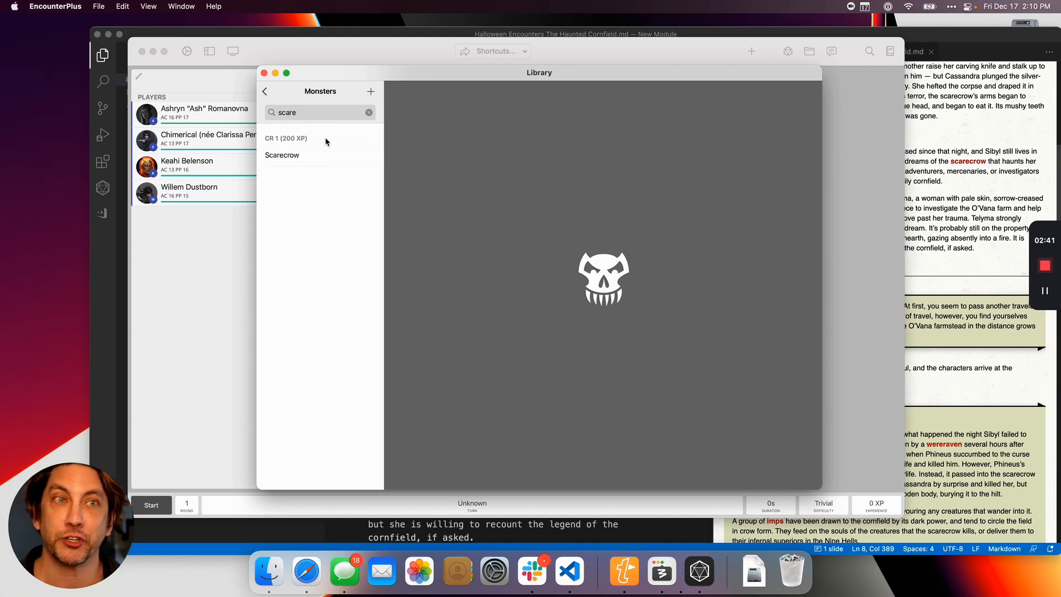
pyautogui.click(303, 157)
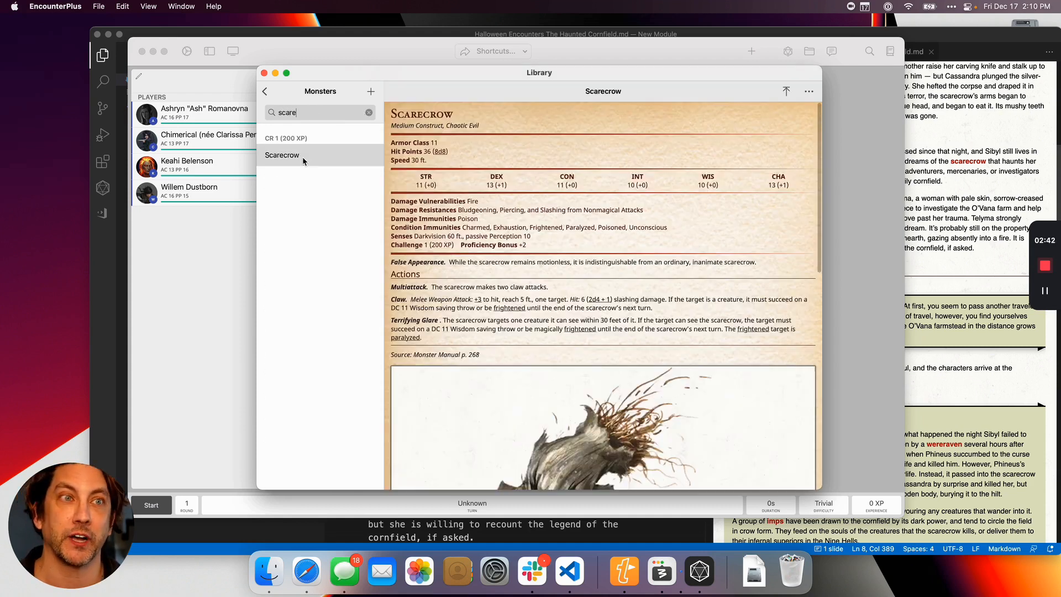
pyautogui.scroll(-10, 501, 263)
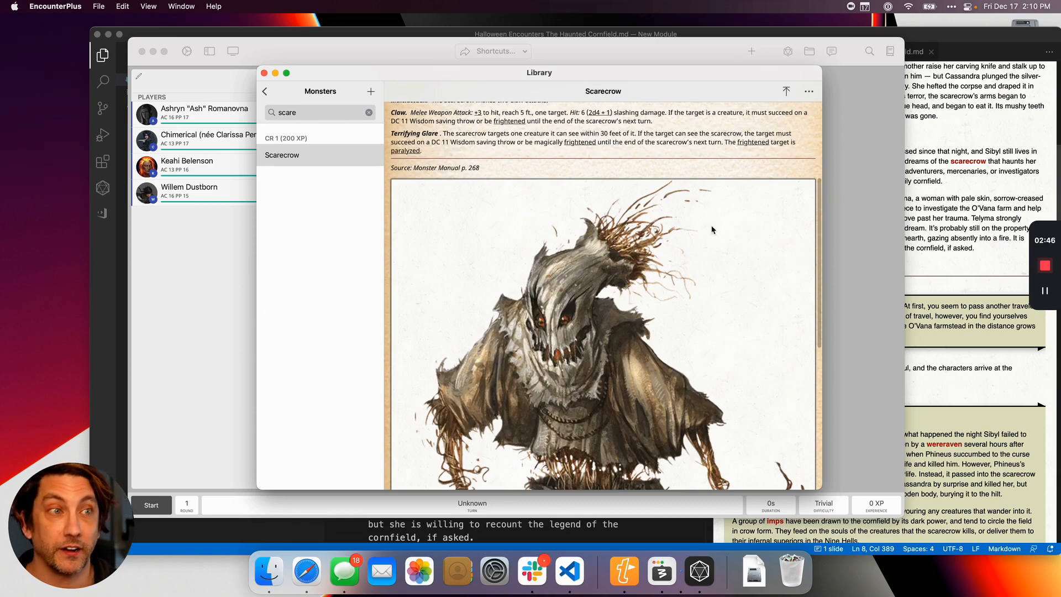
pyautogui.scroll(10, 487, 218)
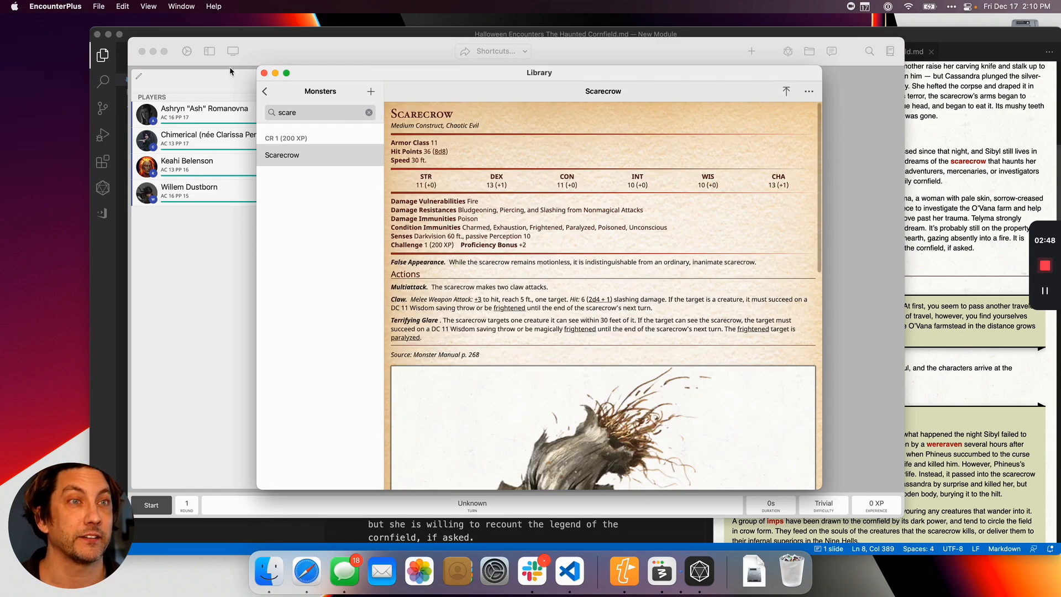
pyautogui.click(263, 74)
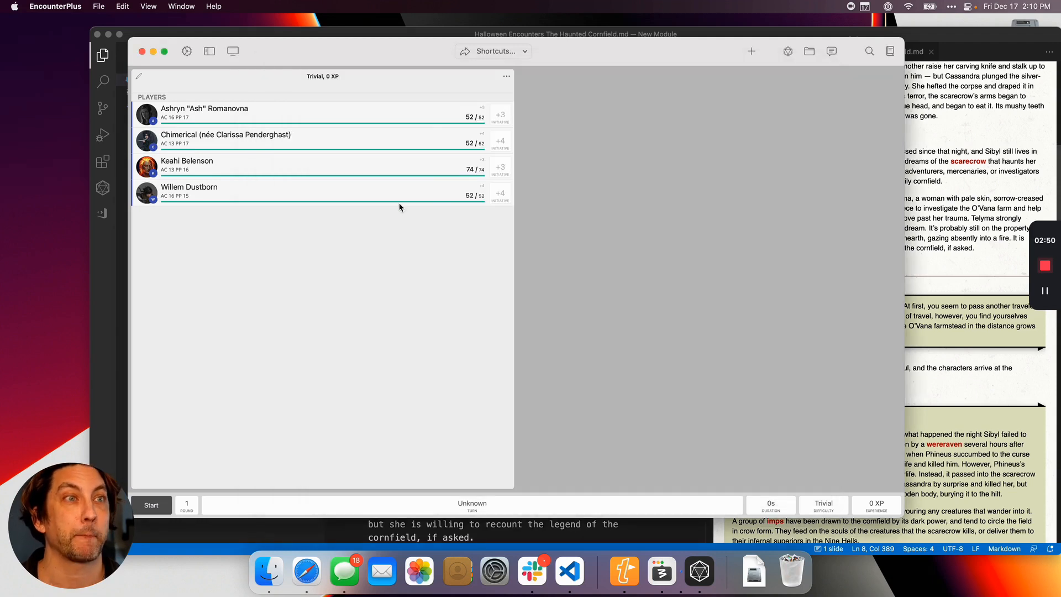
# Back in Visual Studio Code, replace the URL of the scarecrow link under Adventure start with /monster/scarecrow.
pyautogui.press('super+Tab')
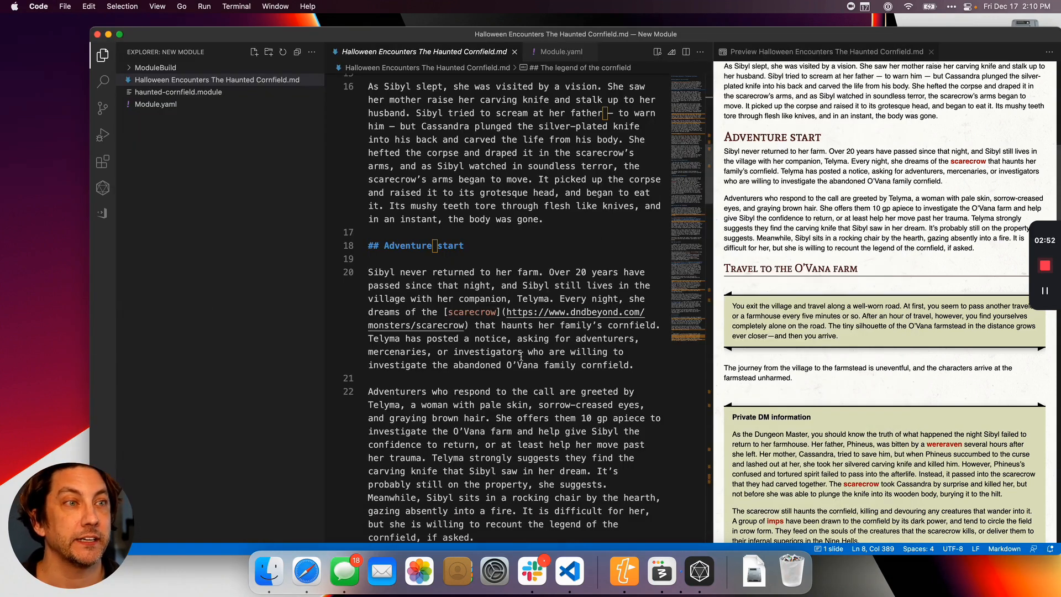
pyautogui.scroll(-2, 471, 294)
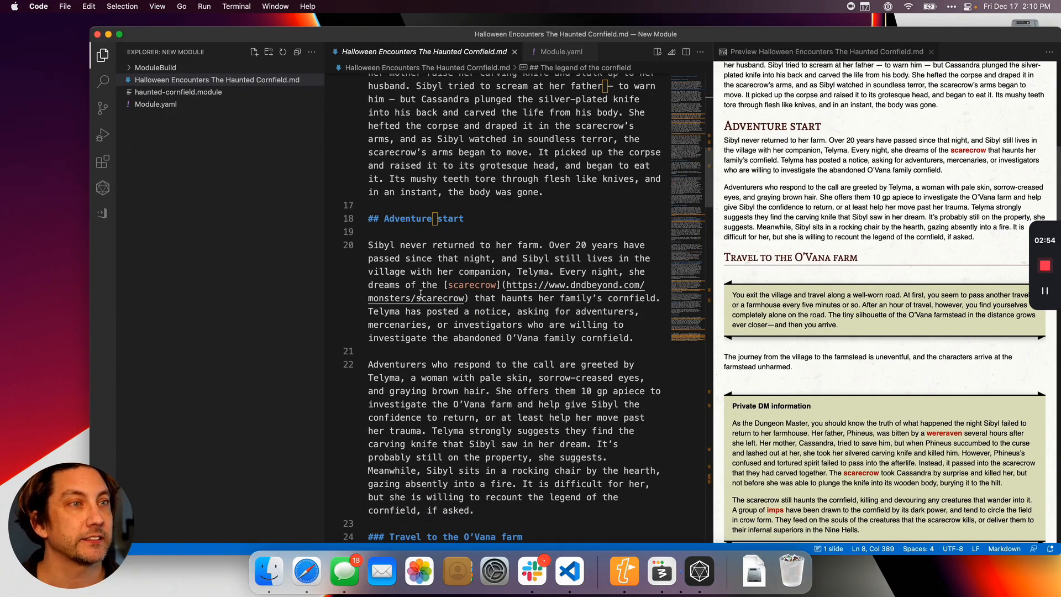
pyautogui.scroll(-5, 420, 293)
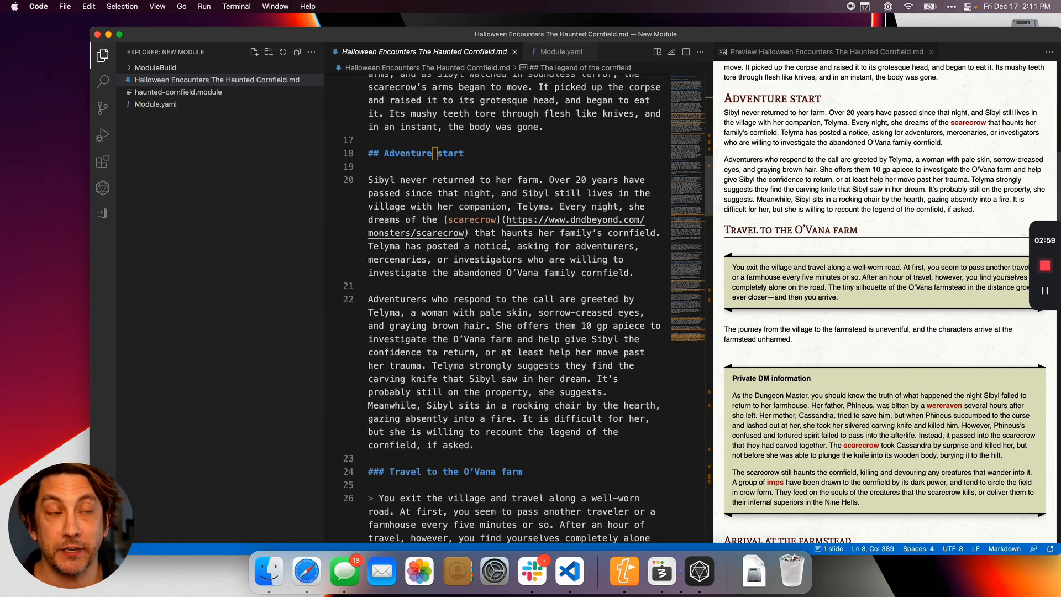
pyautogui.moveTo(466, 232); pyautogui.dragTo(508, 220)
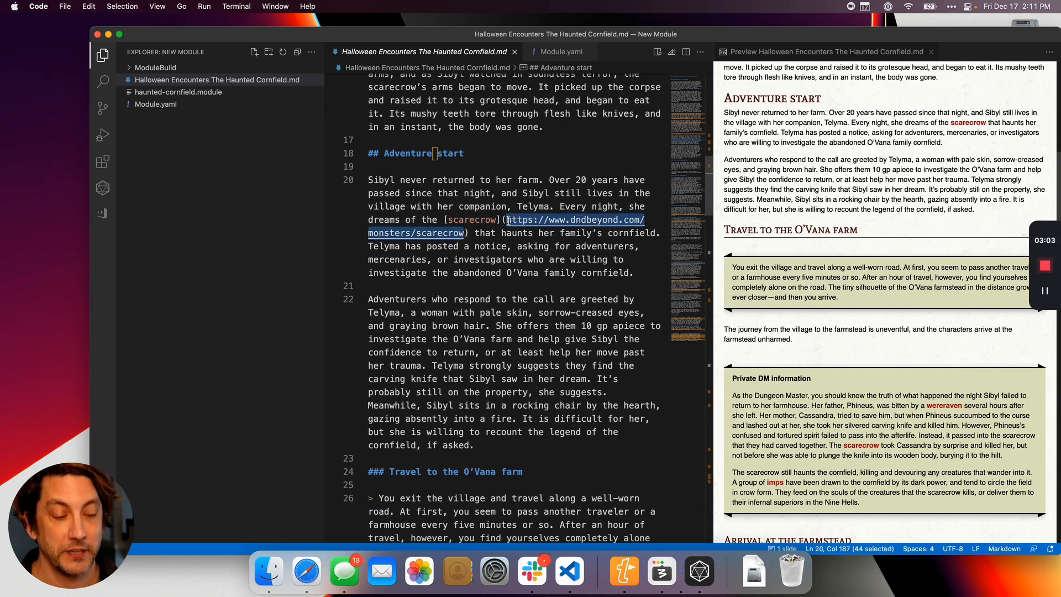
pyautogui.press('BackSpace')
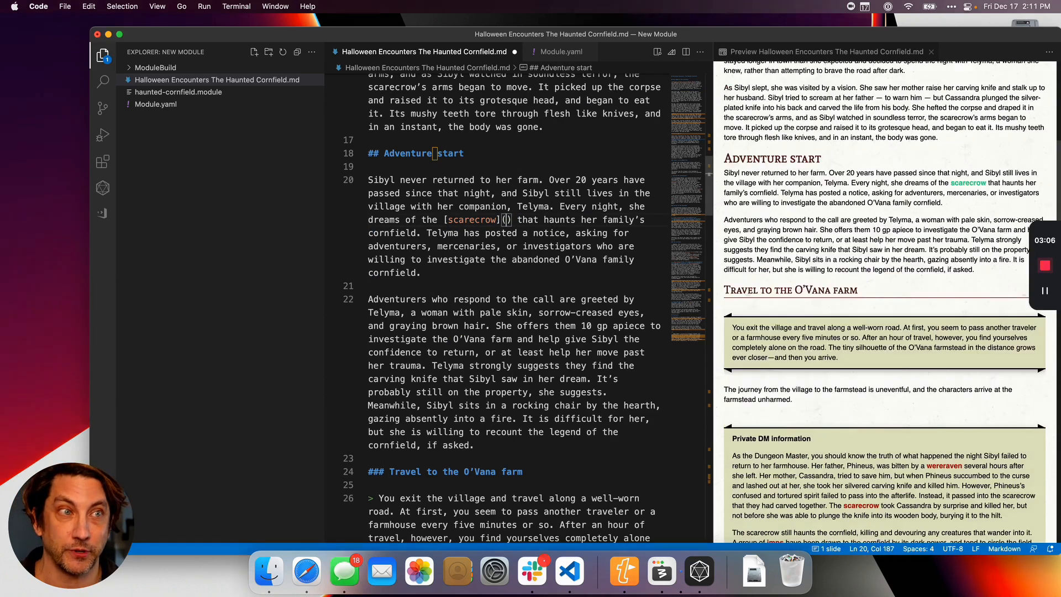
pyautogui.write('/monster')
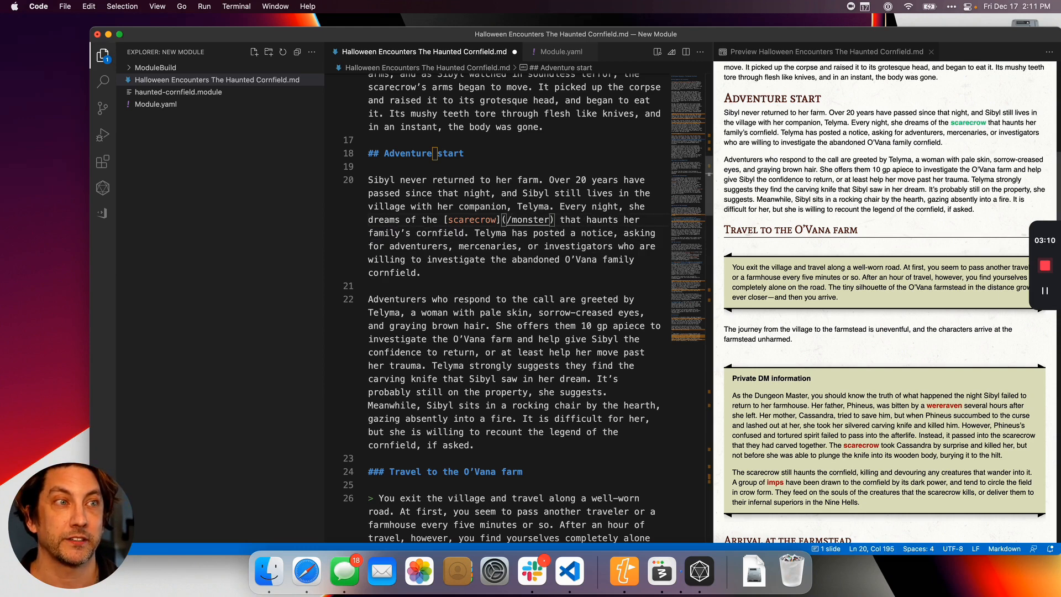
pyautogui.write('/scarecro')
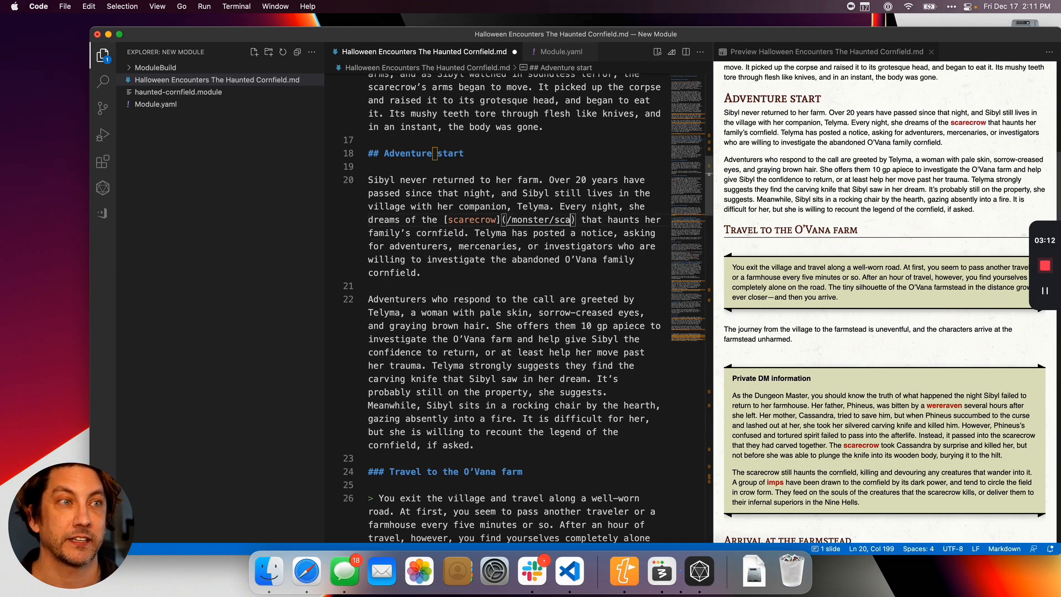
pyautogui.write('w')
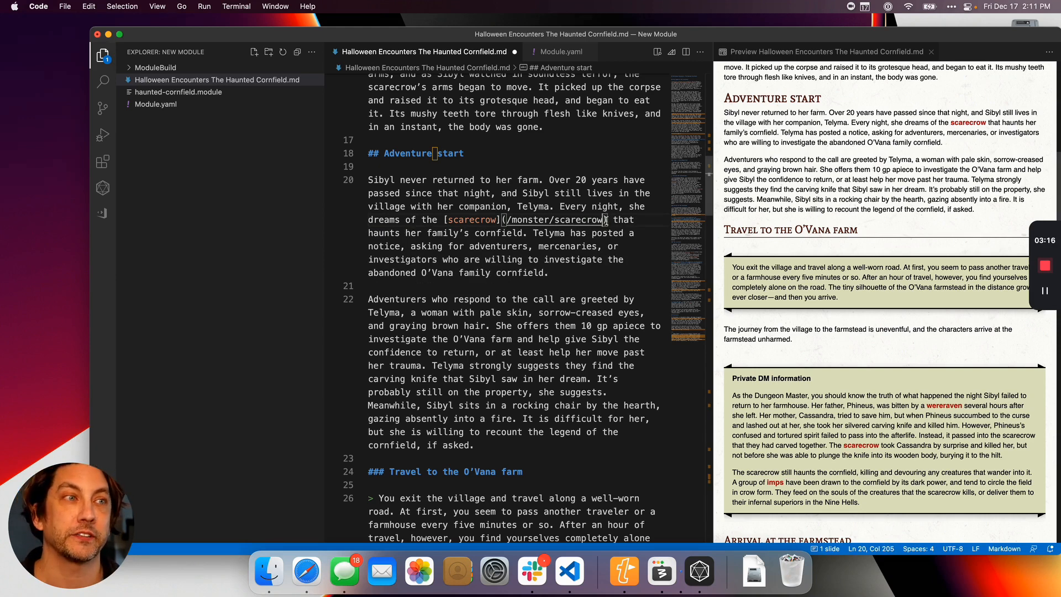
pyautogui.moveTo(606, 220); pyautogui.dragTo(444, 223)
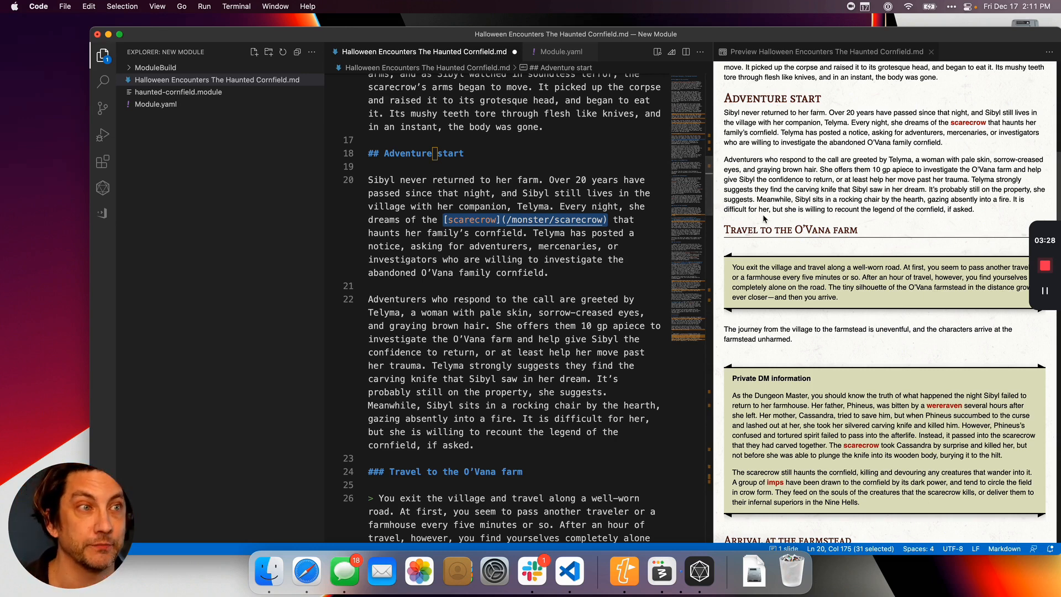
pyautogui.click(613, 220)
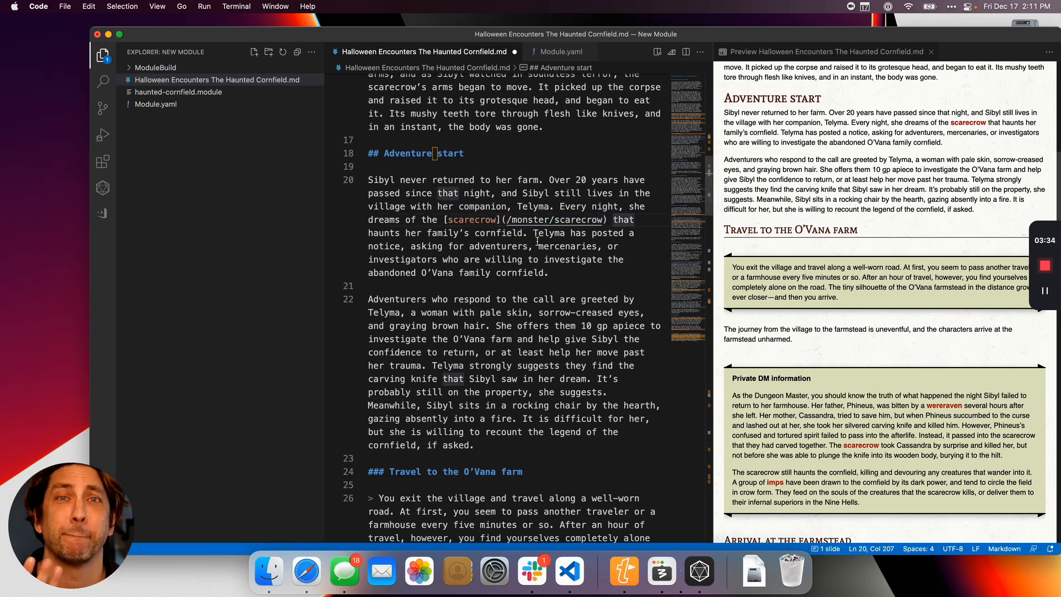
pyautogui.scroll(-1, 546, 243)
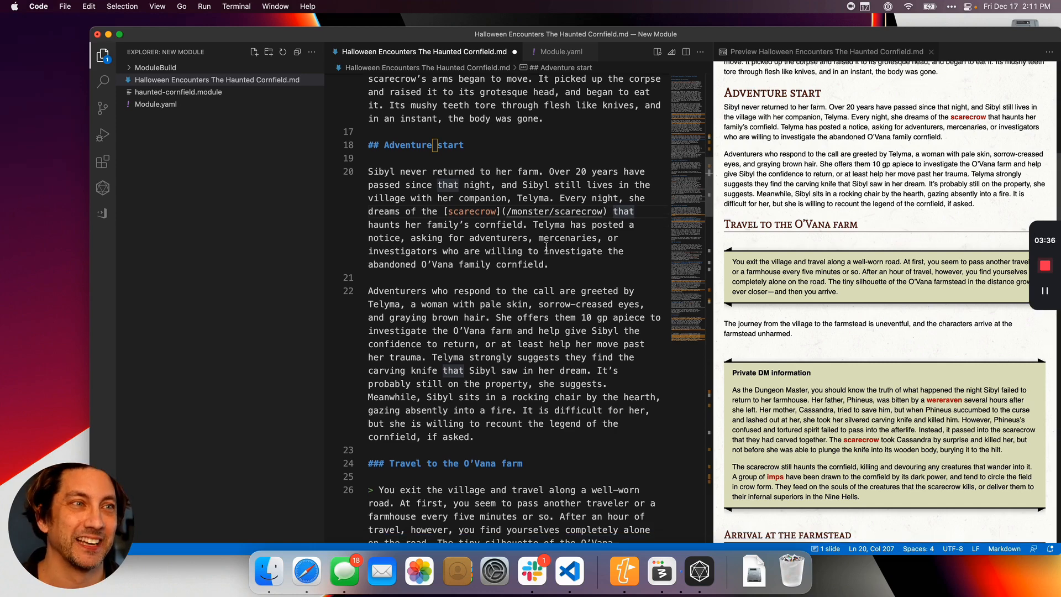
pyautogui.scroll(-5, 552, 265)
pyautogui.scroll(10, 534, 320)
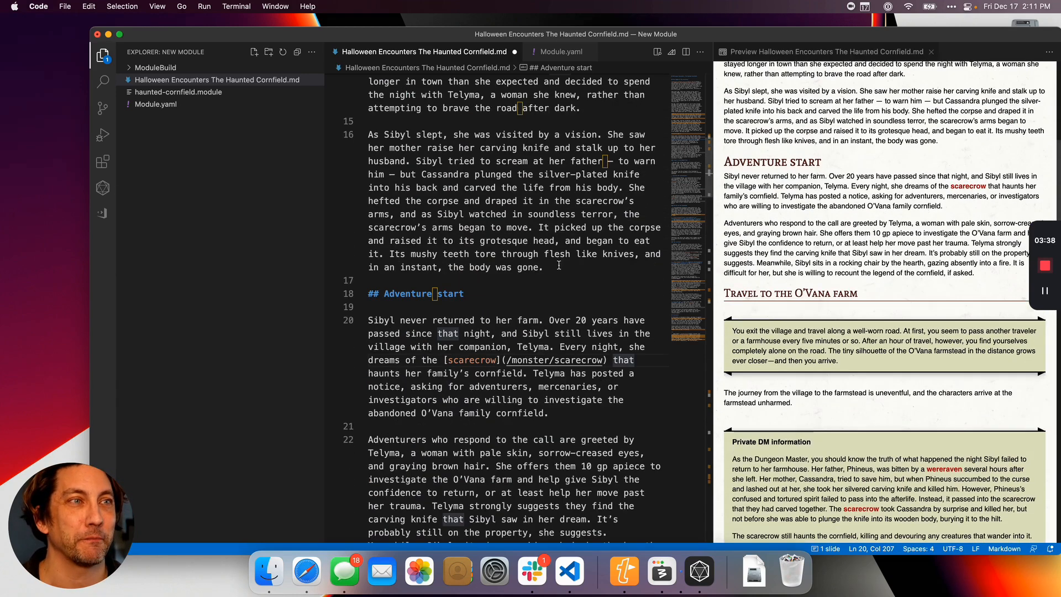
pyautogui.scroll(-3, 535, 320)
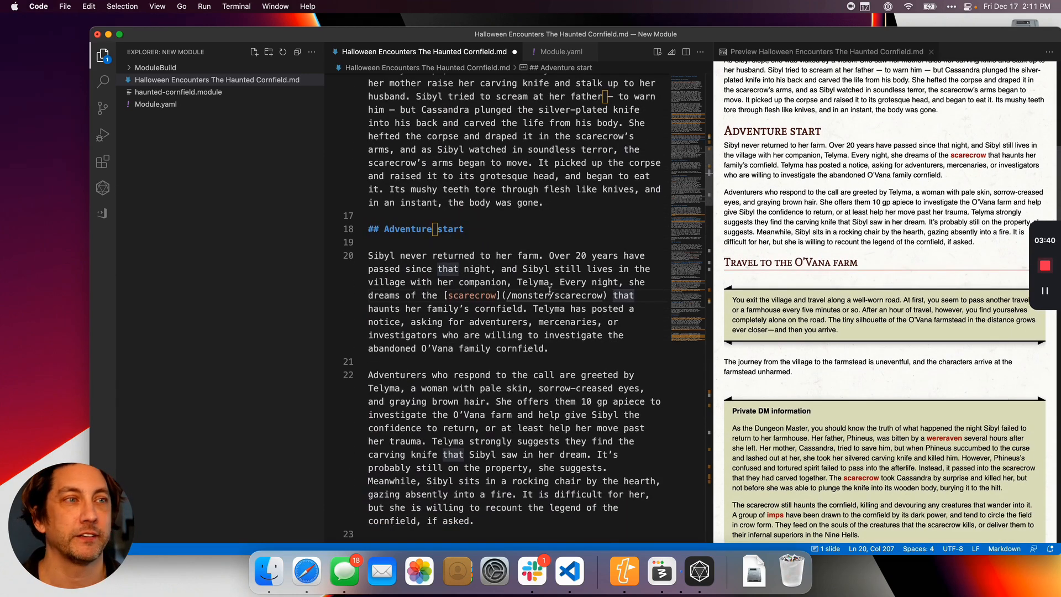
pyautogui.scroll(-1, 619, 307)
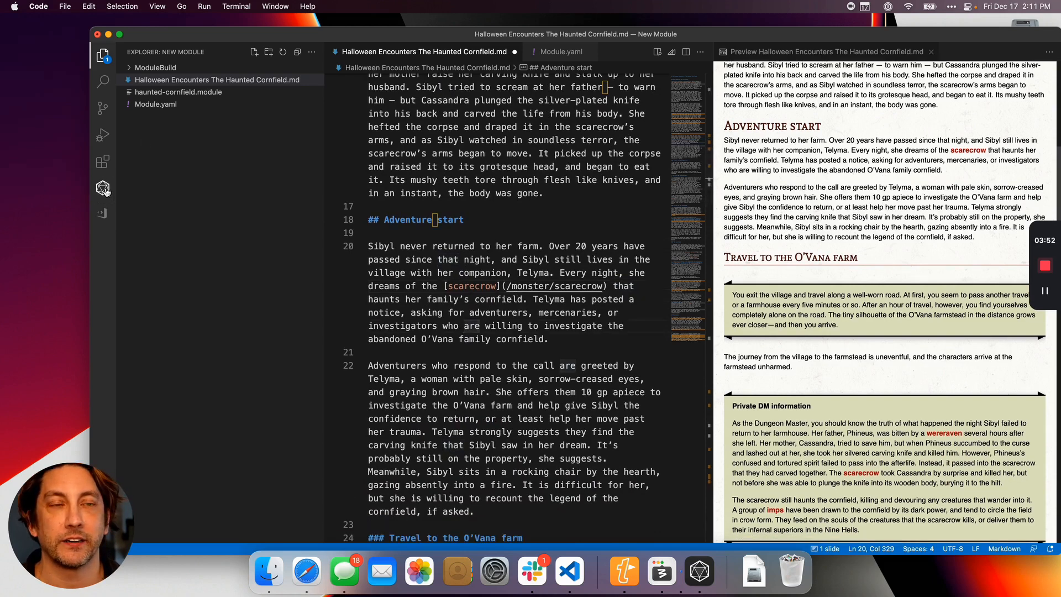
# Rebuild the Haunted Cornfield module, show its file in Finder and open haunted-cornfield.module in EncounterPlus.
pyautogui.click(103, 188)
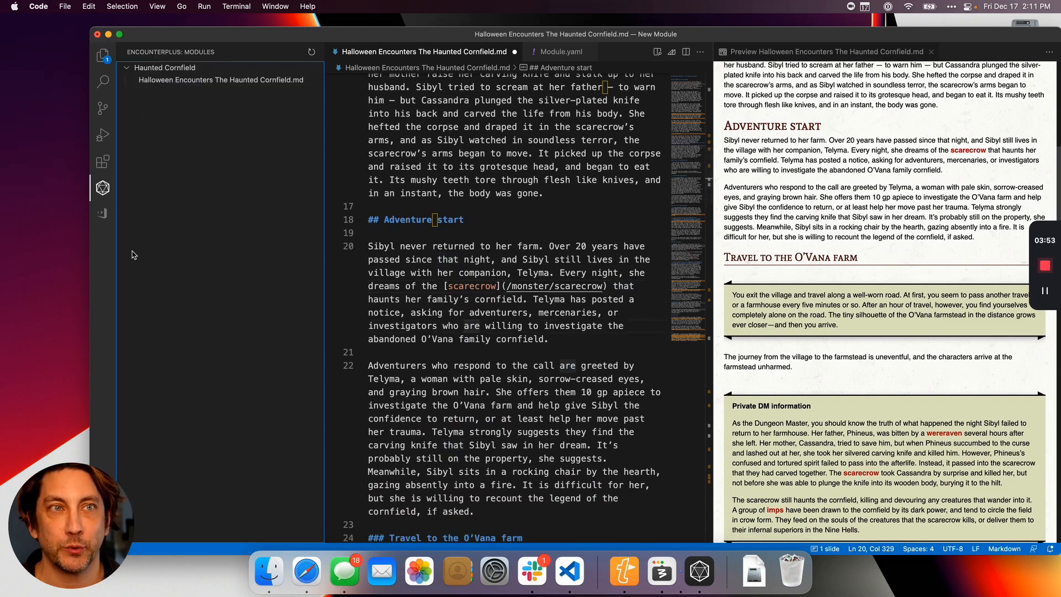
pyautogui.click(301, 68)
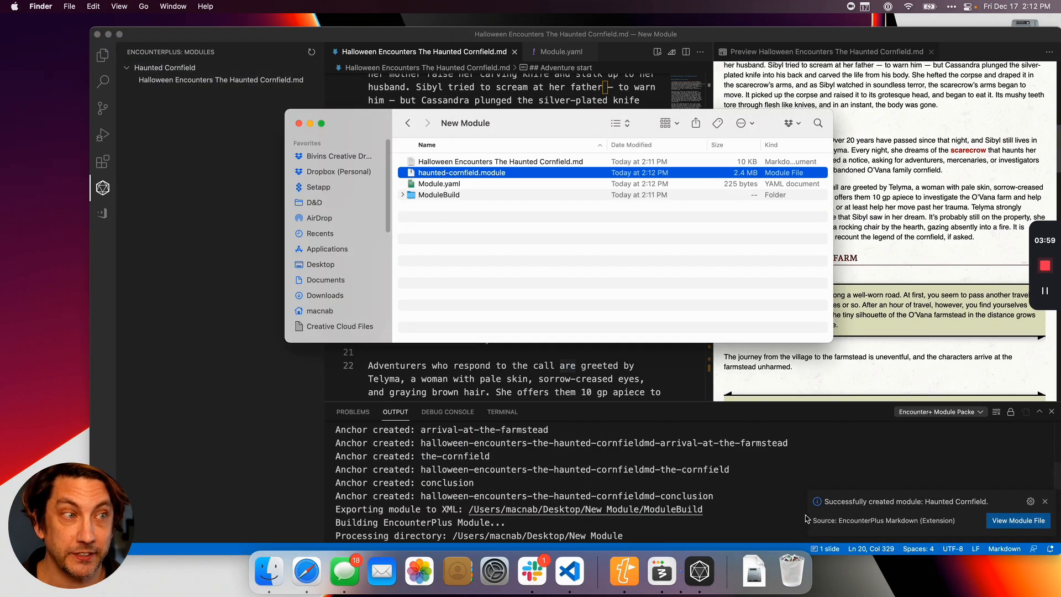
pyautogui.click(1017, 522)
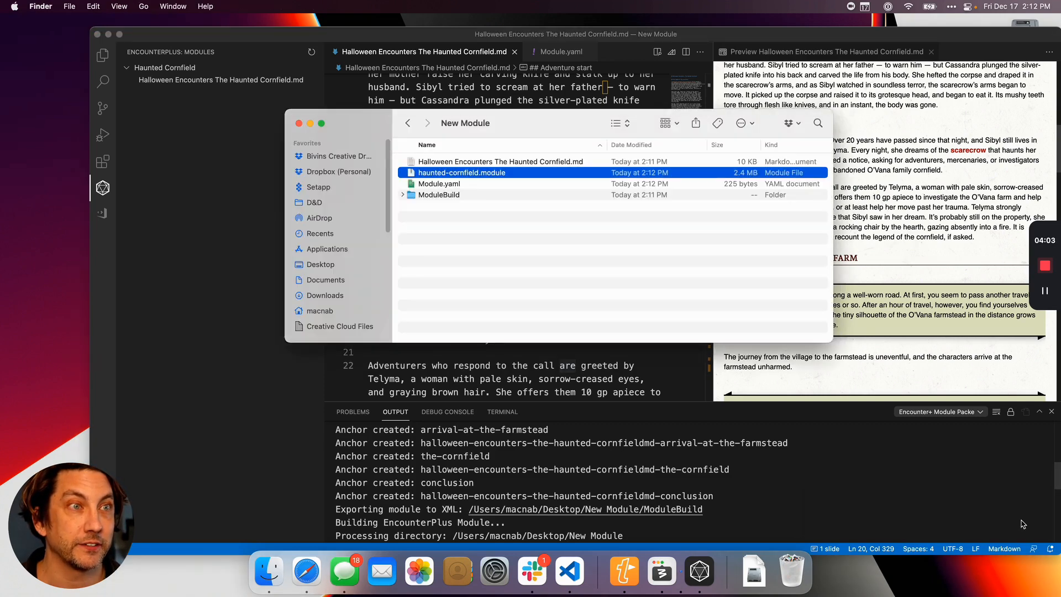
pyautogui.doubleClick(500, 172)
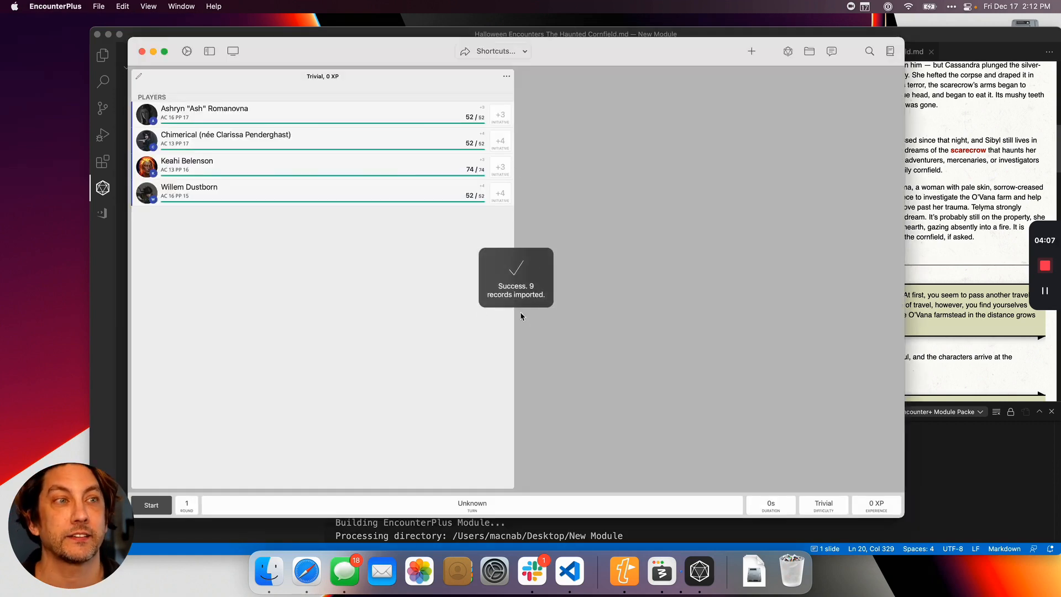
# Open the Haunted Cornfield module's Halloween Encounters page from the library and find its Adventure start section.
pyautogui.click(889, 51)
pyautogui.click(308, 191)
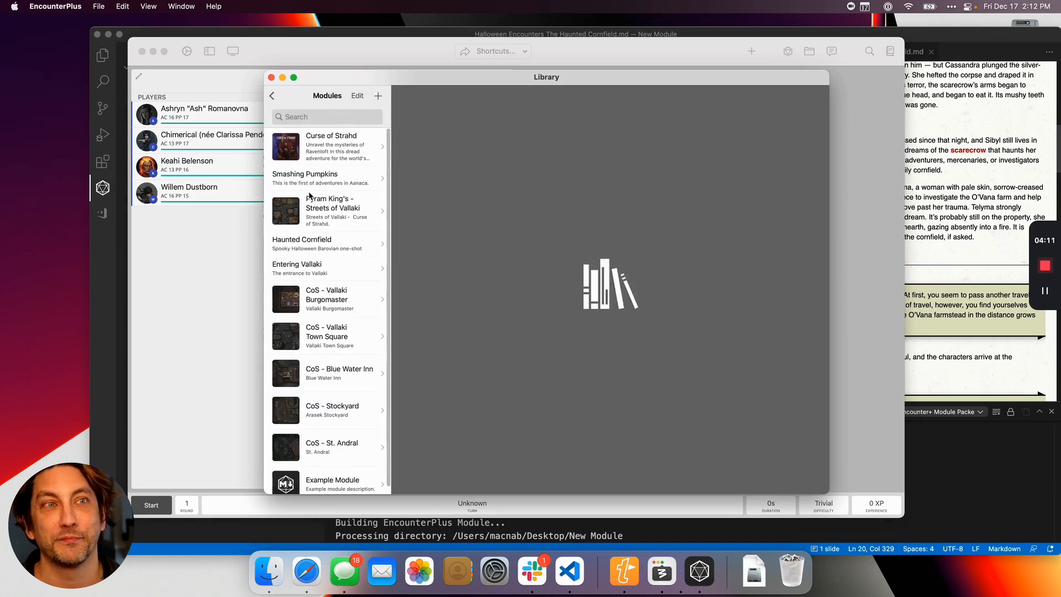
pyautogui.click(333, 244)
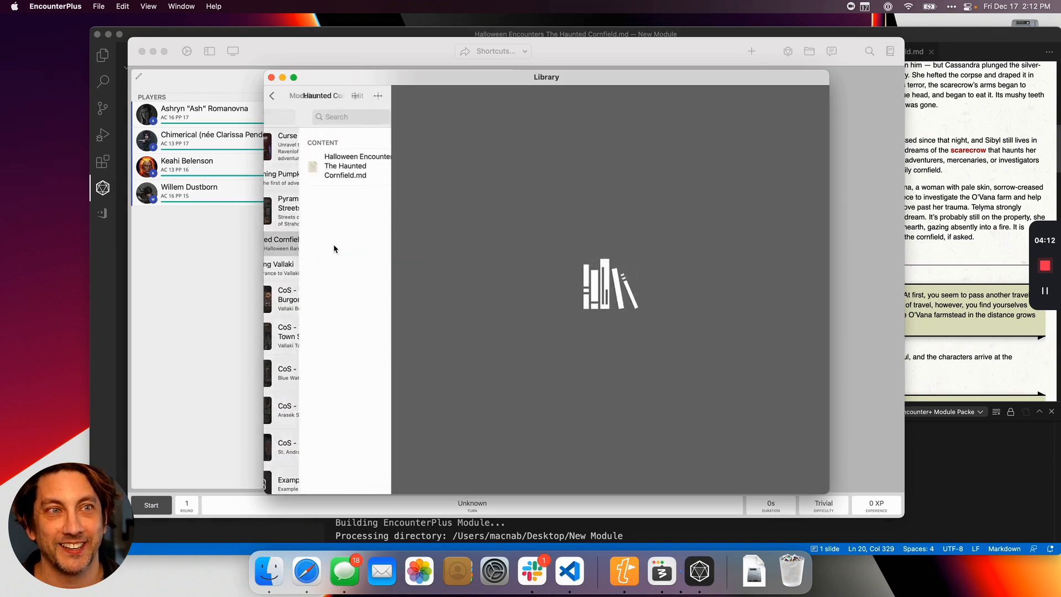
pyautogui.click(330, 176)
pyautogui.scroll(-5, 631, 312)
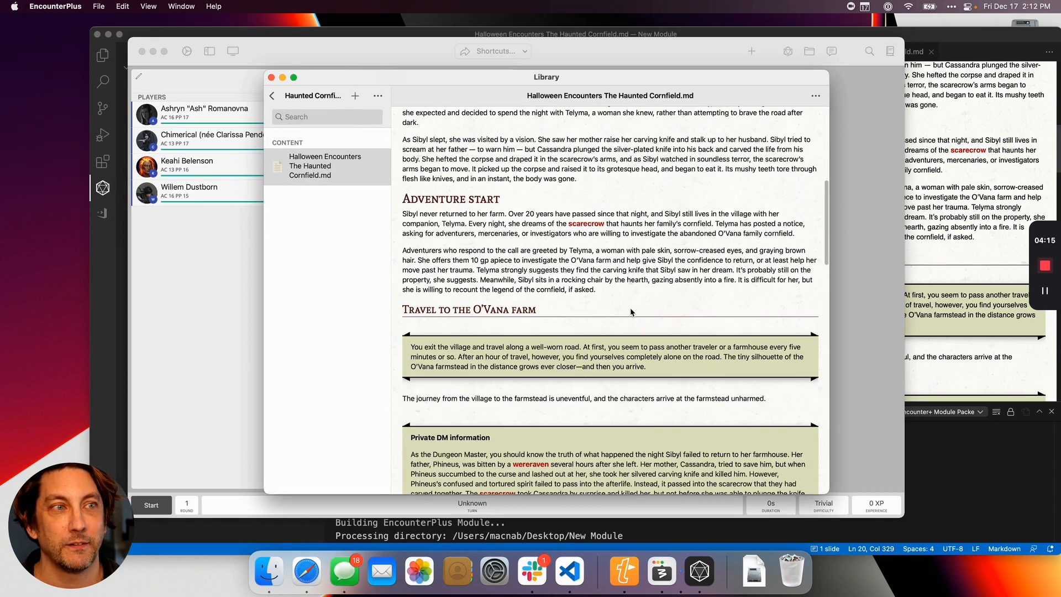
# Follow the scarecrow link under Adventure start, look through the Scarecrow stat block and artwork, and close the library.
pyautogui.click(588, 225)
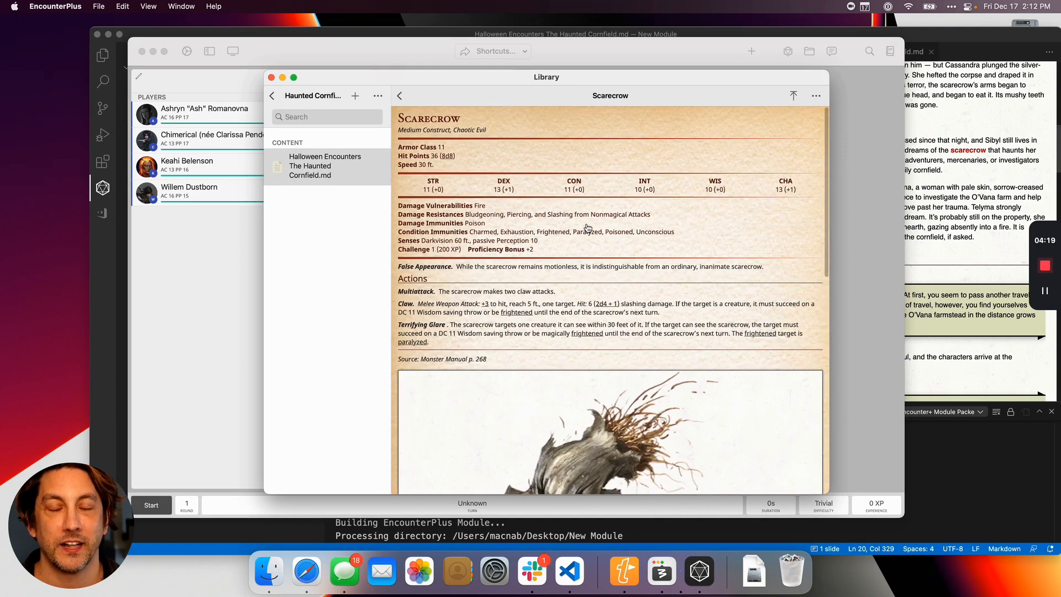
pyautogui.scroll(-8, 587, 230)
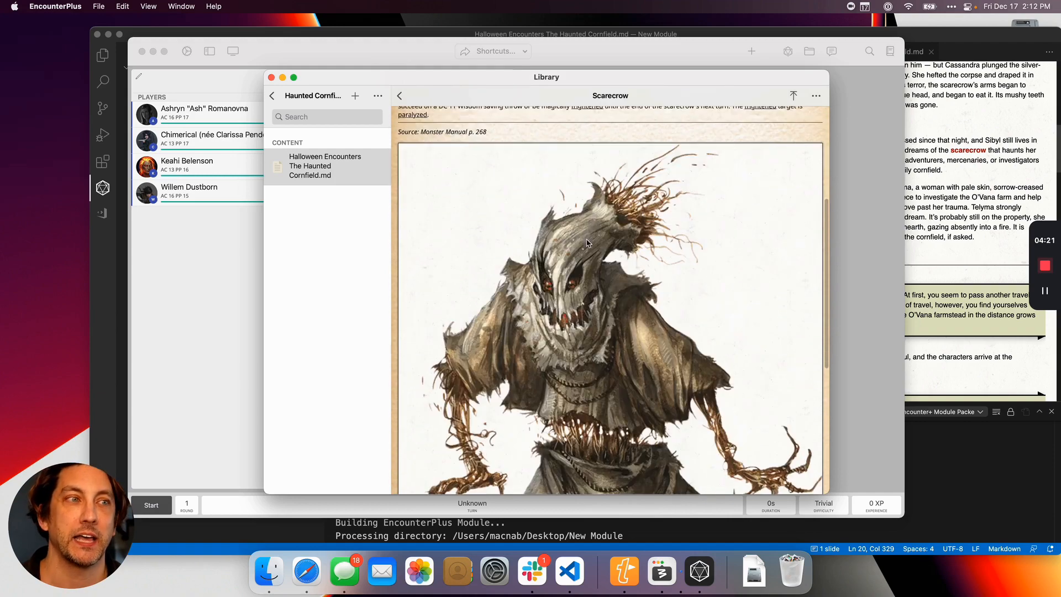
pyautogui.scroll(12, 598, 267)
pyautogui.scroll(-10, 598, 271)
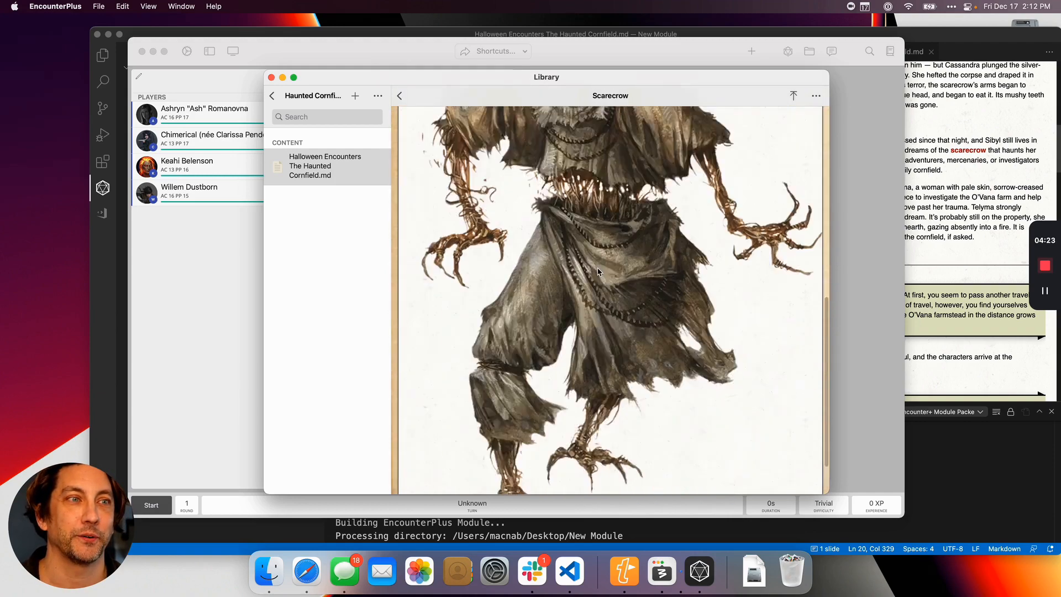
pyautogui.scroll(12, 597, 339)
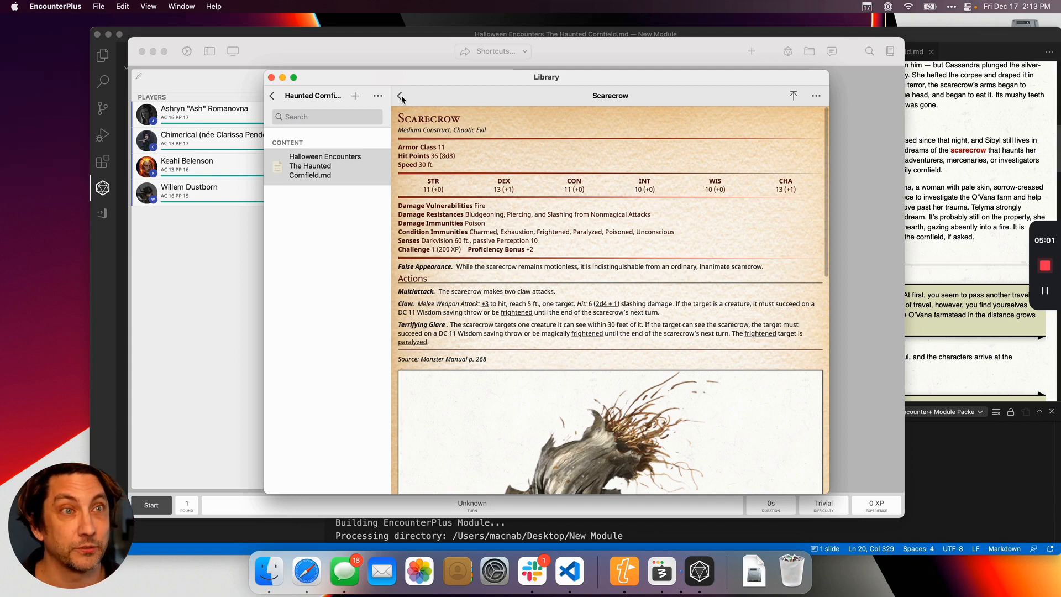
pyautogui.click(272, 77)
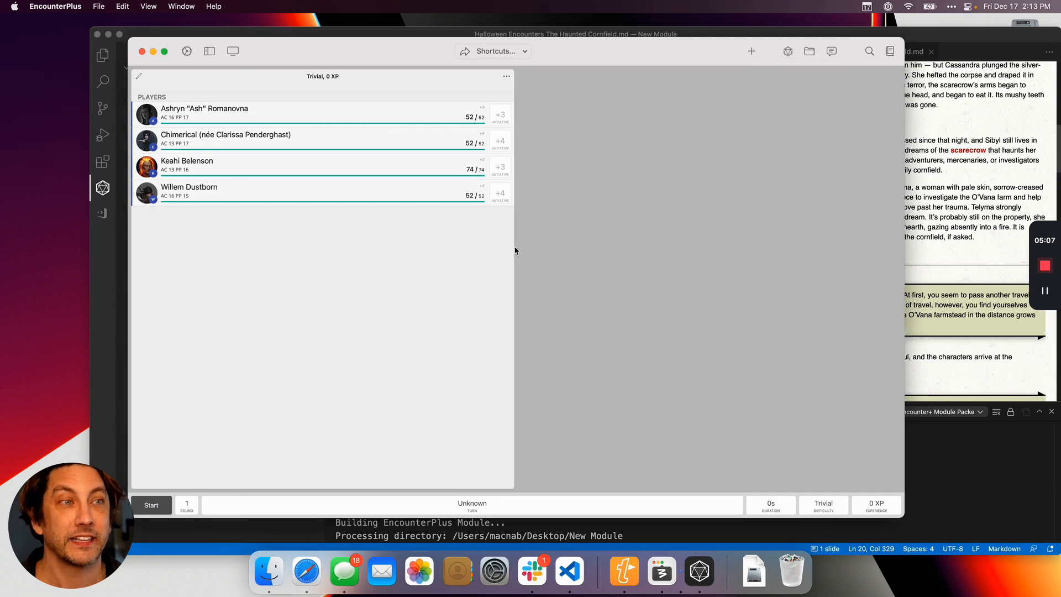
# Narrow the panel listing the players in the EncounterPlus window.
pyautogui.click(511, 487)
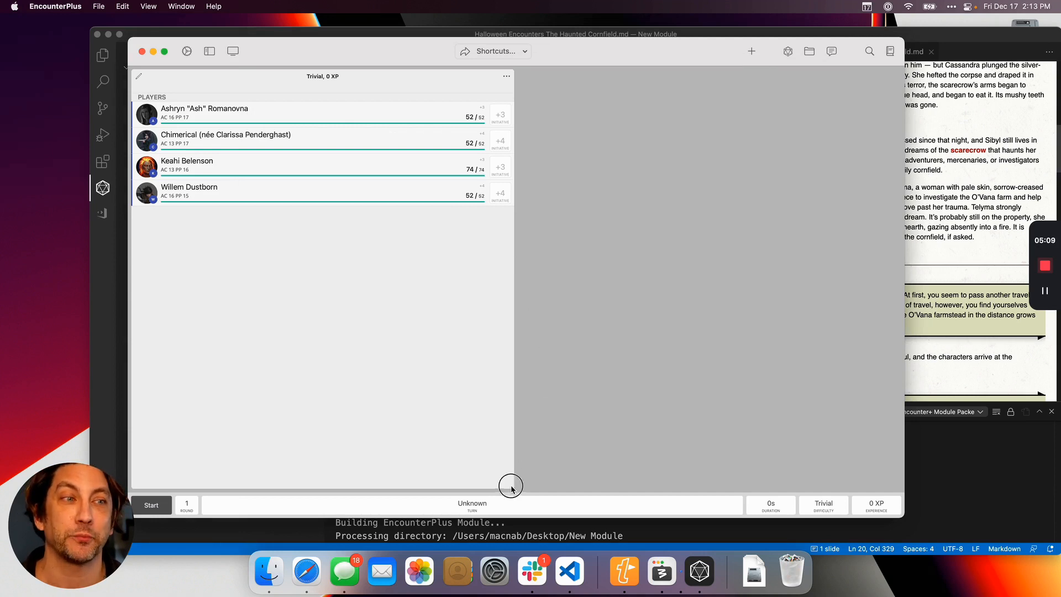
pyautogui.moveTo(511, 486); pyautogui.dragTo(383, 484)
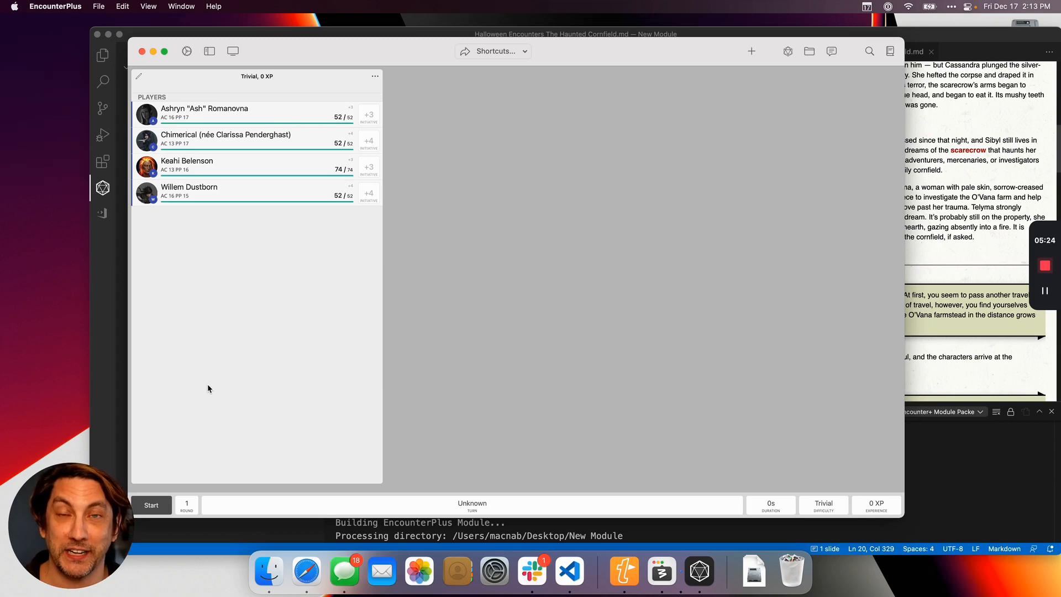
pyautogui.moveTo(115, 526)
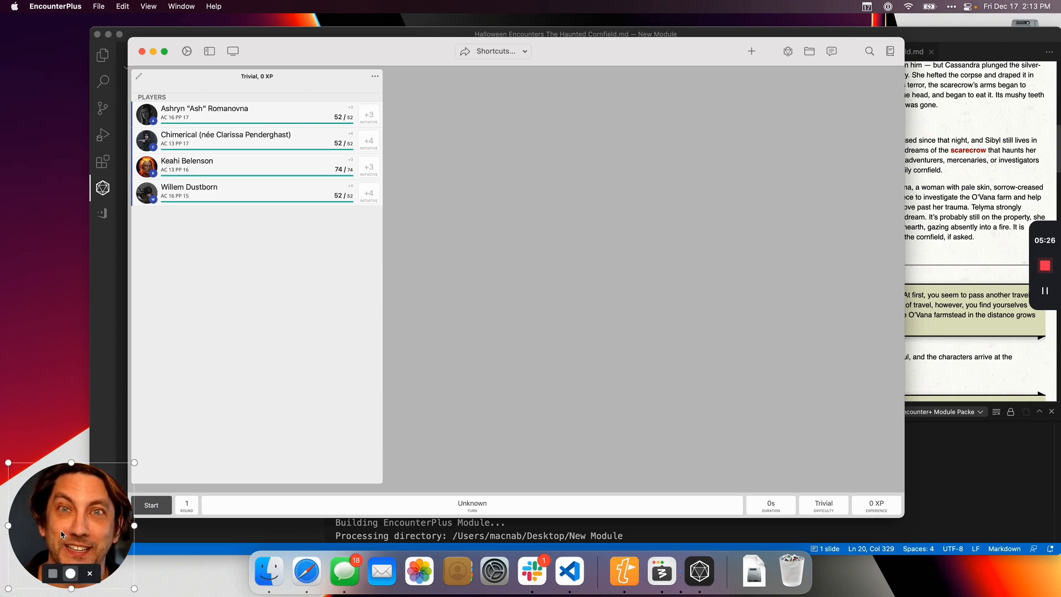